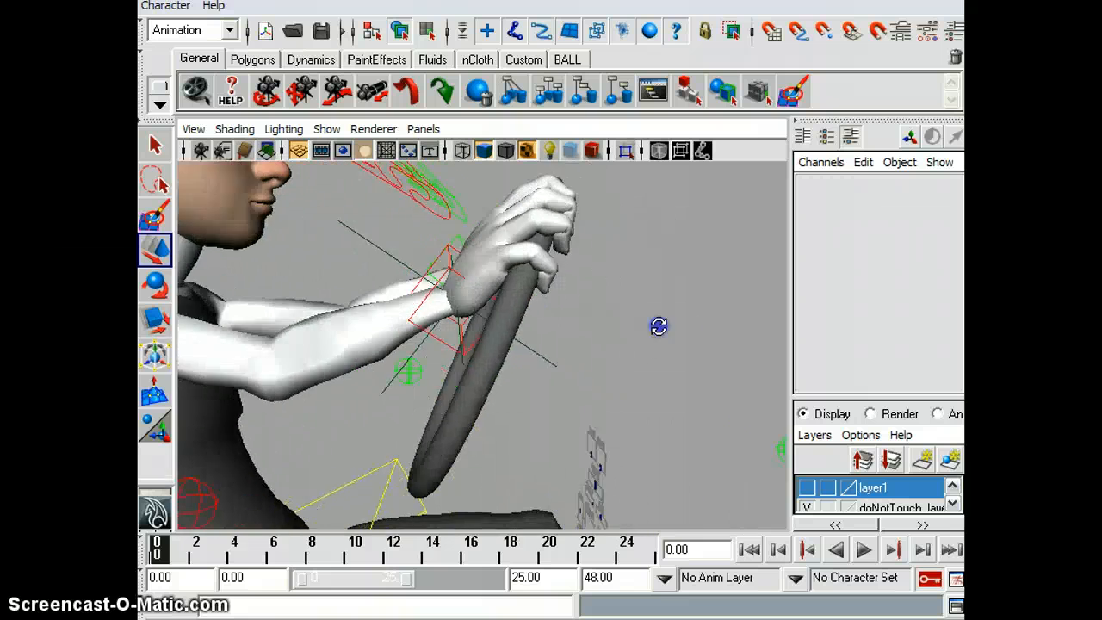
# Try rotating the steering wheel to test the attached left hand, and undo the rotation
pyautogui.keyDown('alt'); pyautogui.moveTo(581, 317); pyautogui.dragTo(487, 311, button='right'); pyautogui.keyUp('alt')
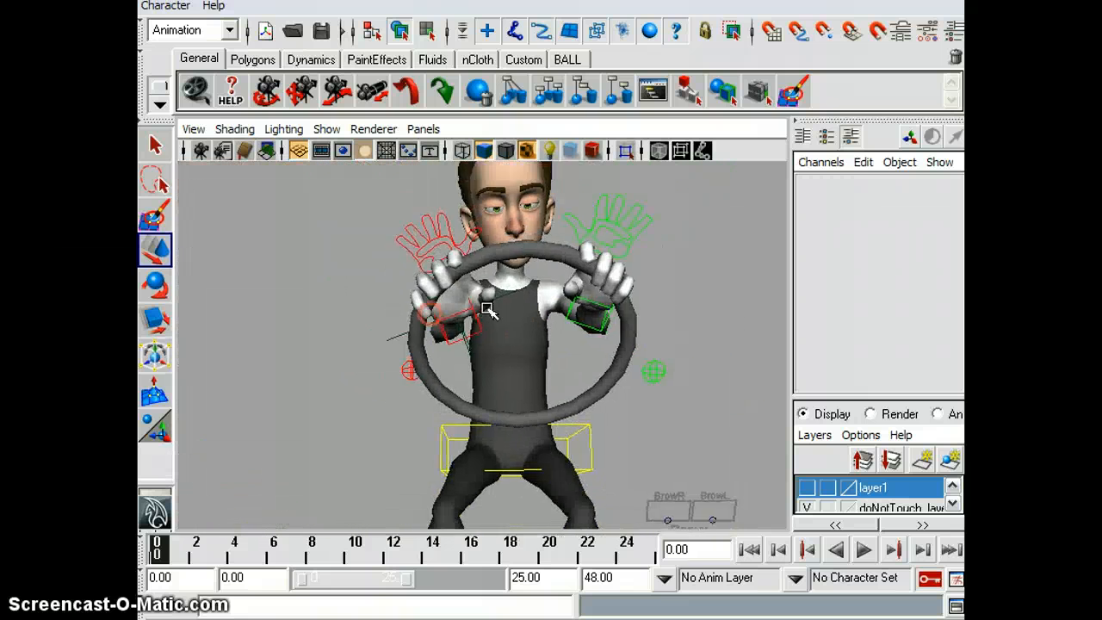
pyautogui.keyDown('alt'); pyautogui.moveTo(392, 308); pyautogui.dragTo(190, 308); pyautogui.keyUp('alt')
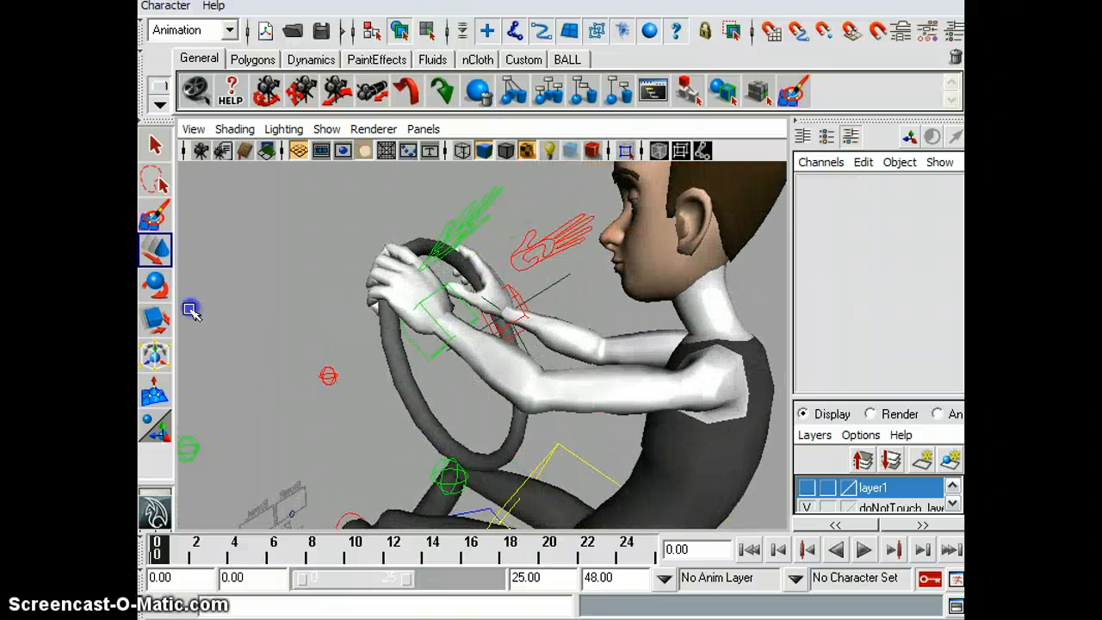
pyautogui.keyDown('alt'); pyautogui.moveTo(190, 307); pyautogui.dragTo(336, 260, button='middle'); pyautogui.keyUp('alt')
pyautogui.keyDown('alt'); pyautogui.moveTo(336, 261); pyautogui.dragTo(612, 305); pyautogui.keyUp('alt')
pyautogui.click(634, 296)
pyautogui.keyDown('alt'); pyautogui.moveTo(512, 324); pyautogui.dragTo(608, 302, button='right'); pyautogui.keyUp('alt')
pyautogui.keyDown('alt'); pyautogui.moveTo(608, 302); pyautogui.dragTo(552, 365, button='middle'); pyautogui.keyUp('alt')
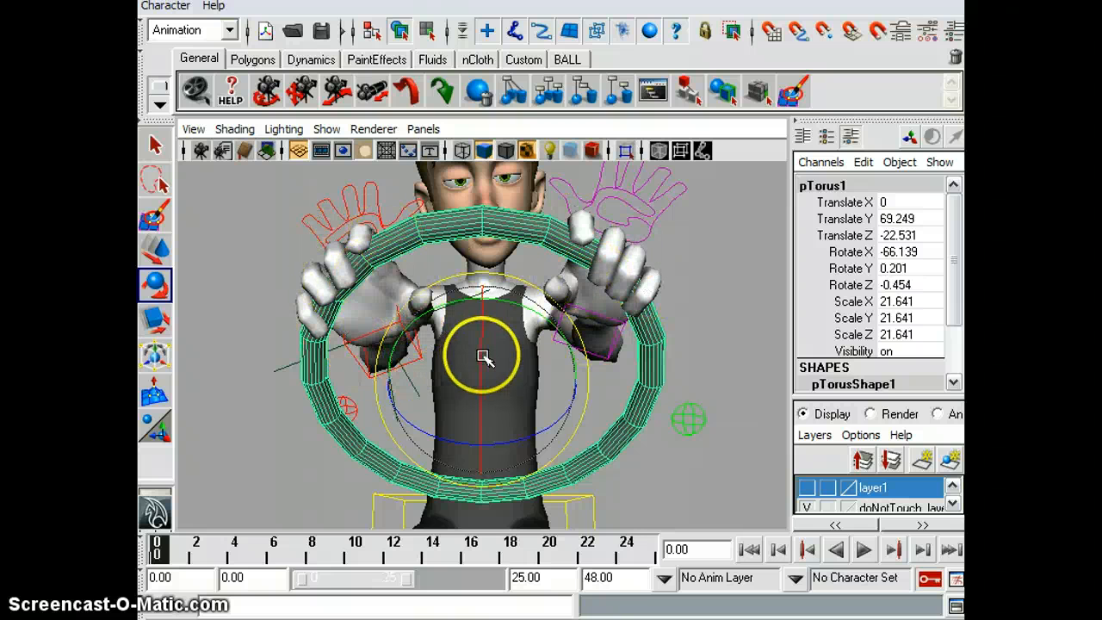
pyautogui.moveTo(538, 308); pyautogui.dragTo(295, 340)
pyautogui.hotkey('ctrl', 'z')
pyautogui.click(292, 342)
pyautogui.click(345, 370)
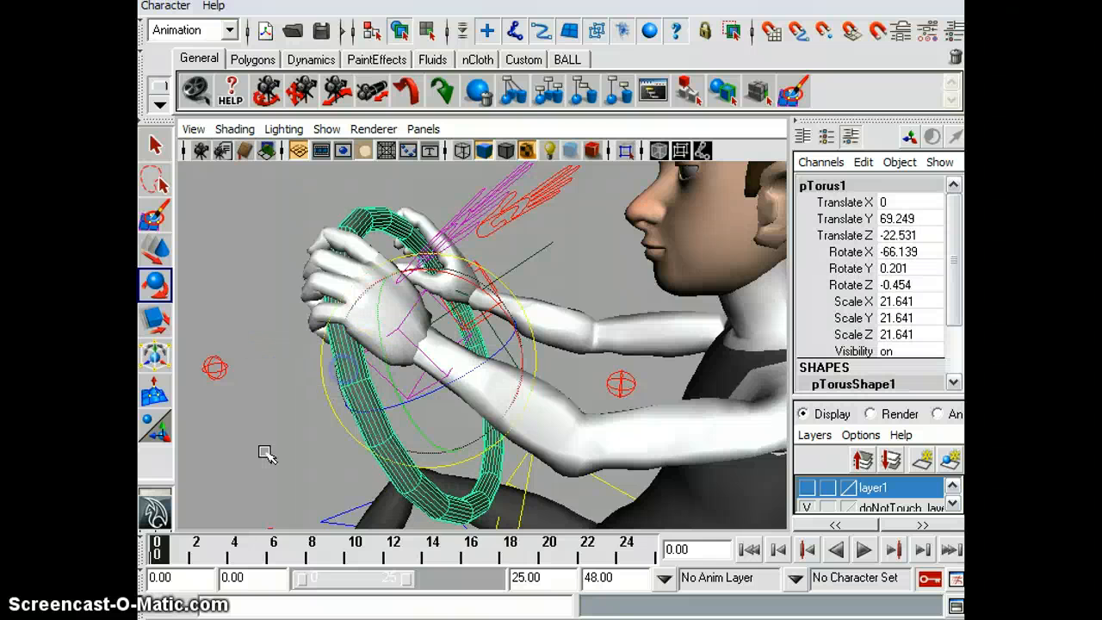
# Add the left arm IK control to the steering wheel selection, open the Parent constraint options, move them aside and clear the selection
pyautogui.press('q')
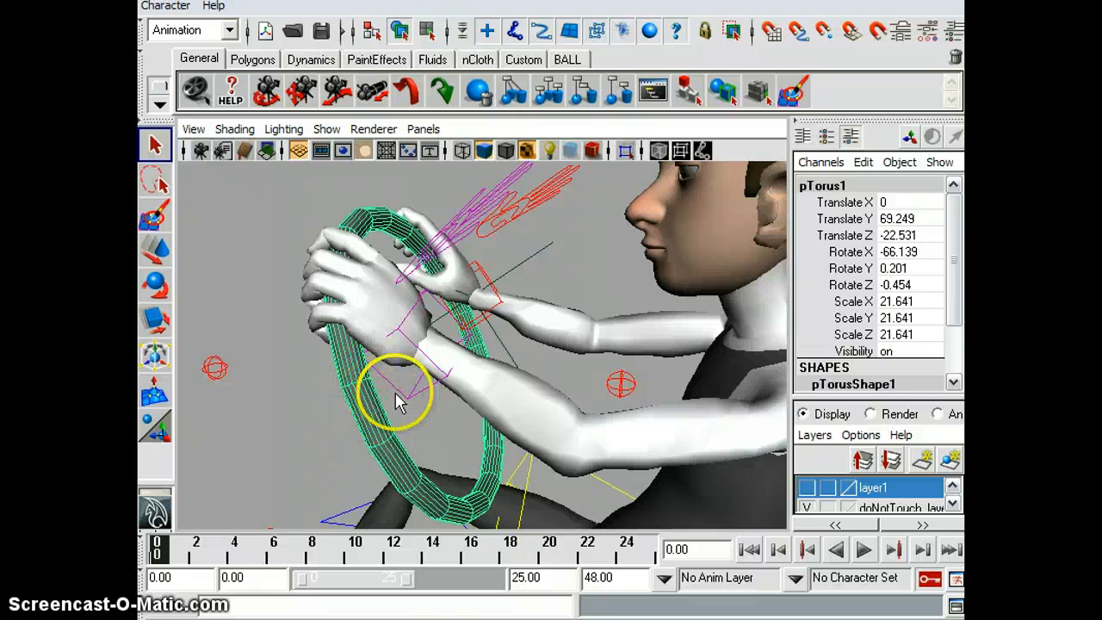
pyautogui.click(405, 397)
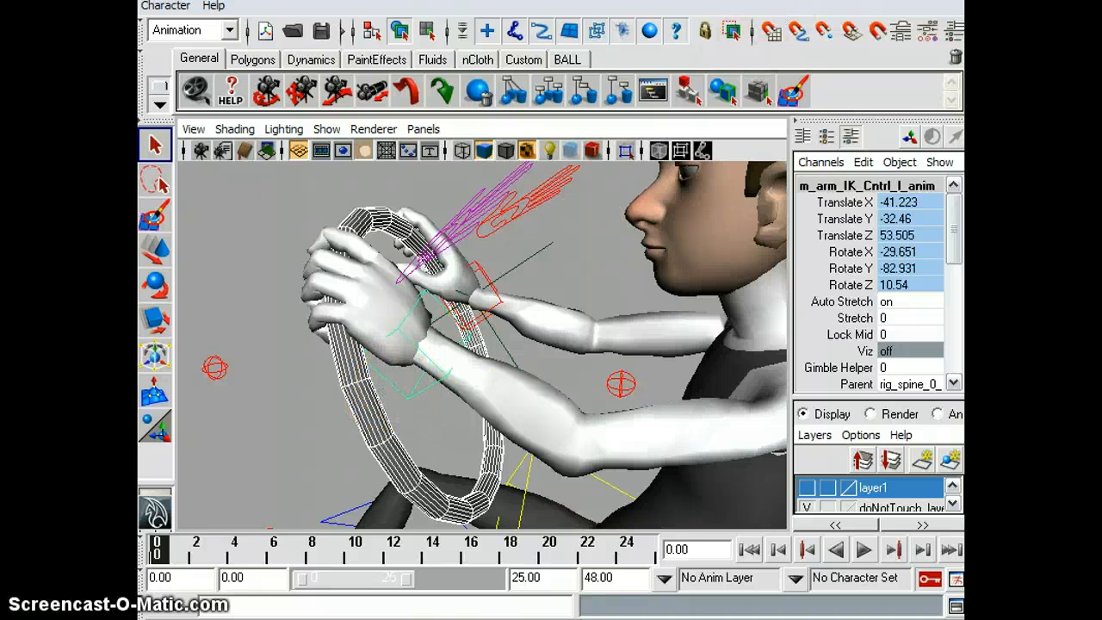
pyautogui.click(862, 1)
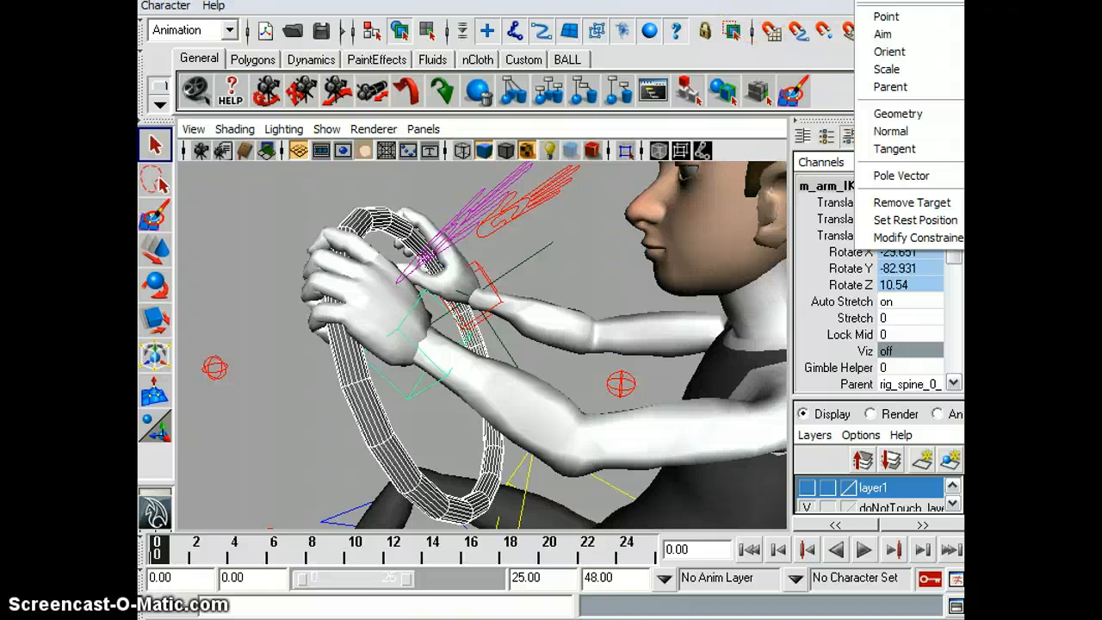
pyautogui.moveTo(722, 1)
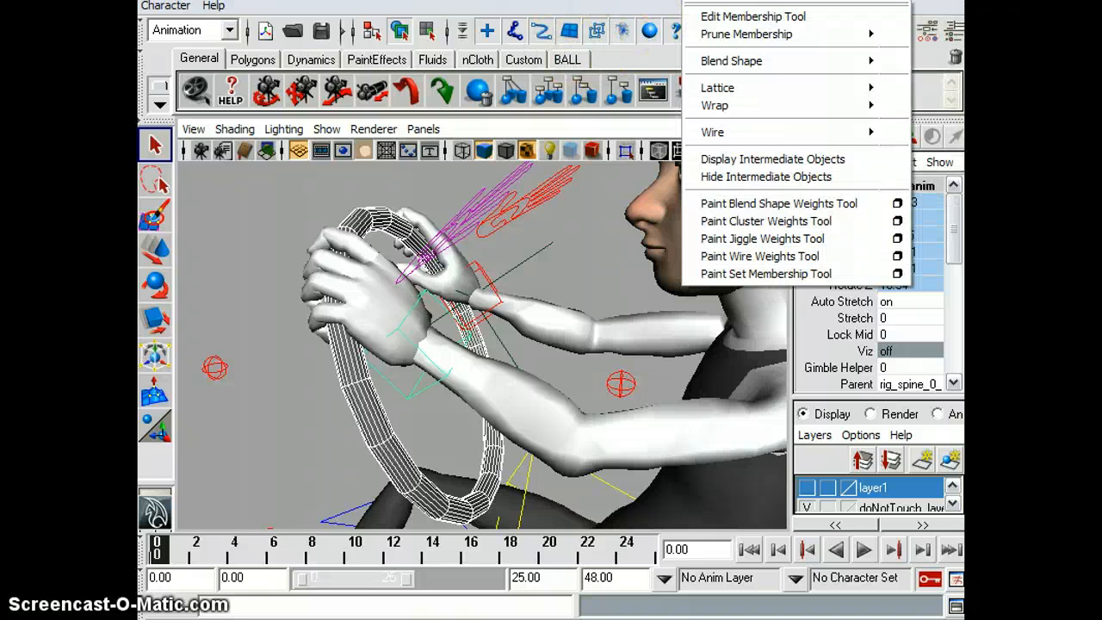
pyautogui.click(531, 1)
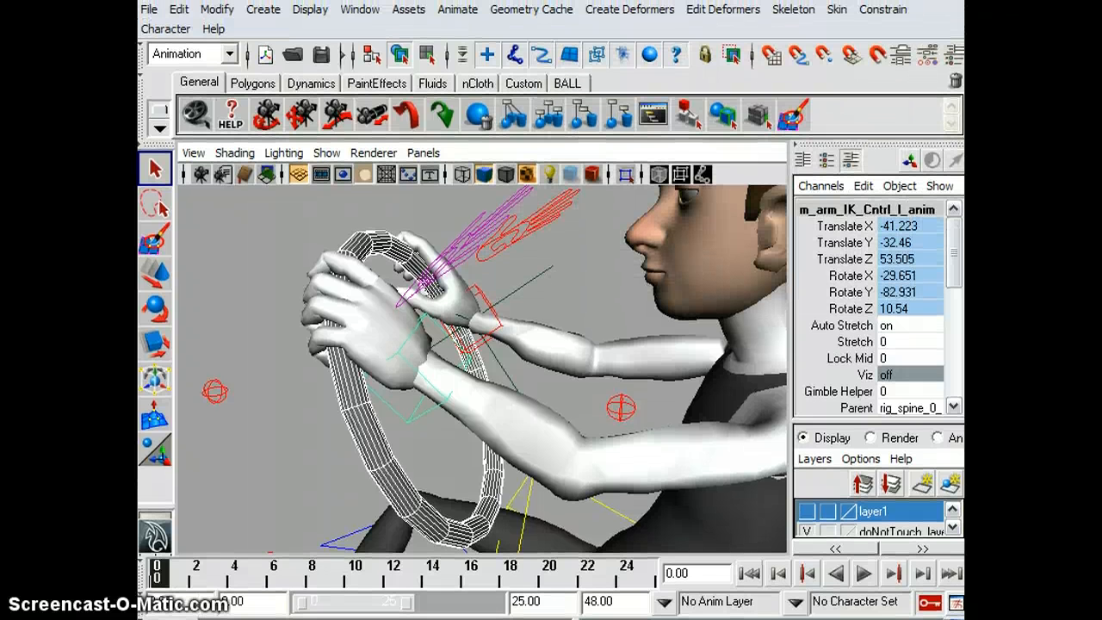
pyautogui.click(880, 6)
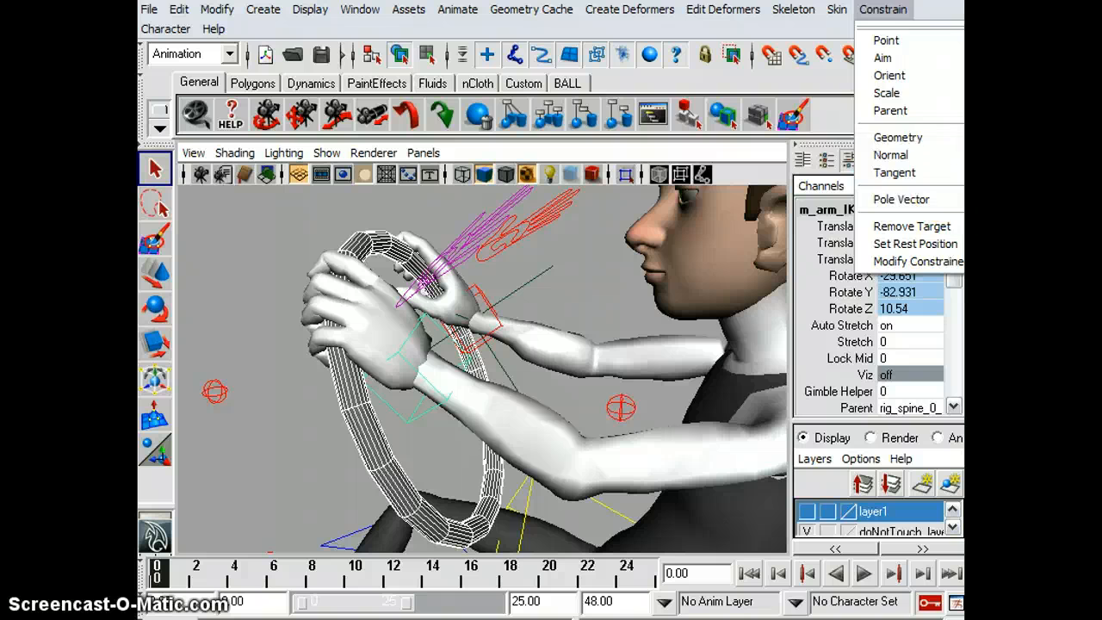
pyautogui.click(962, 110)
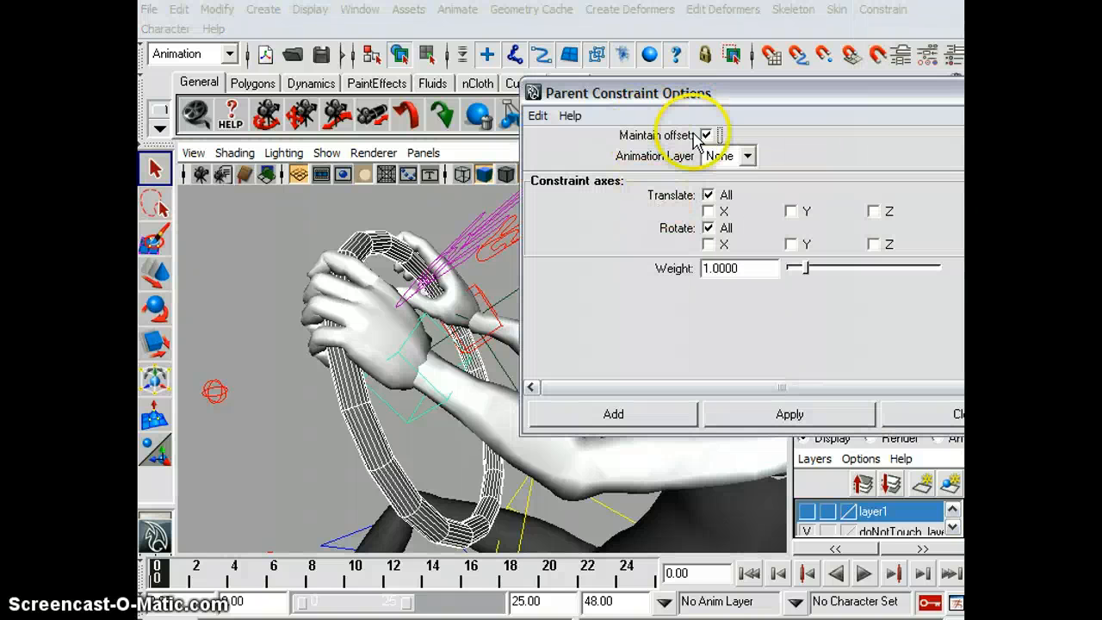
pyautogui.moveTo(915, 97); pyautogui.dragTo(1101, 246)
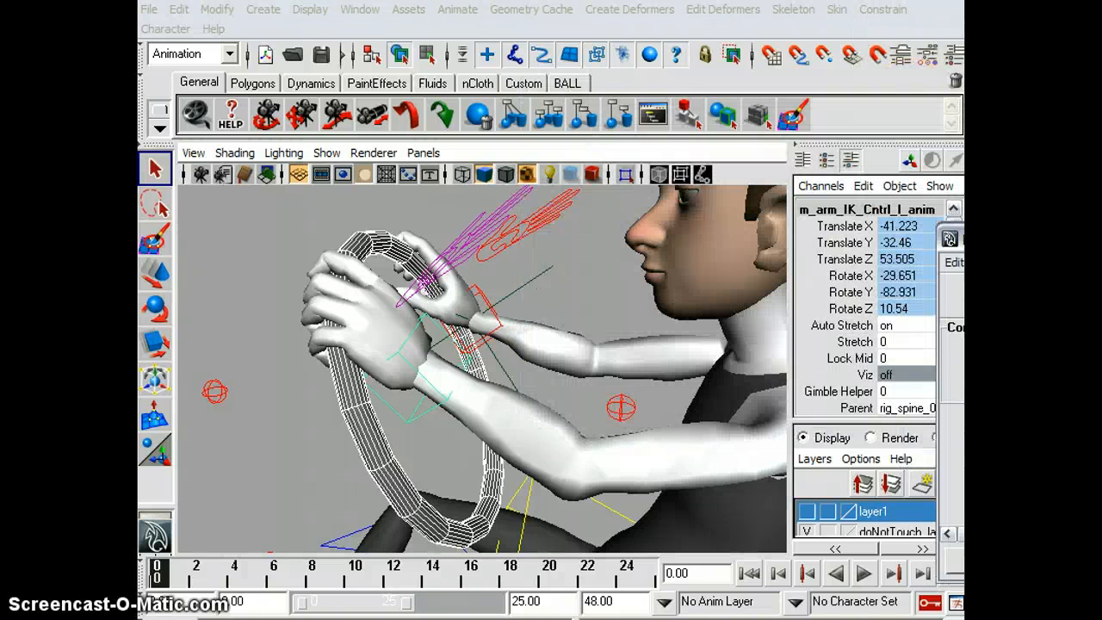
pyautogui.click(290, 441)
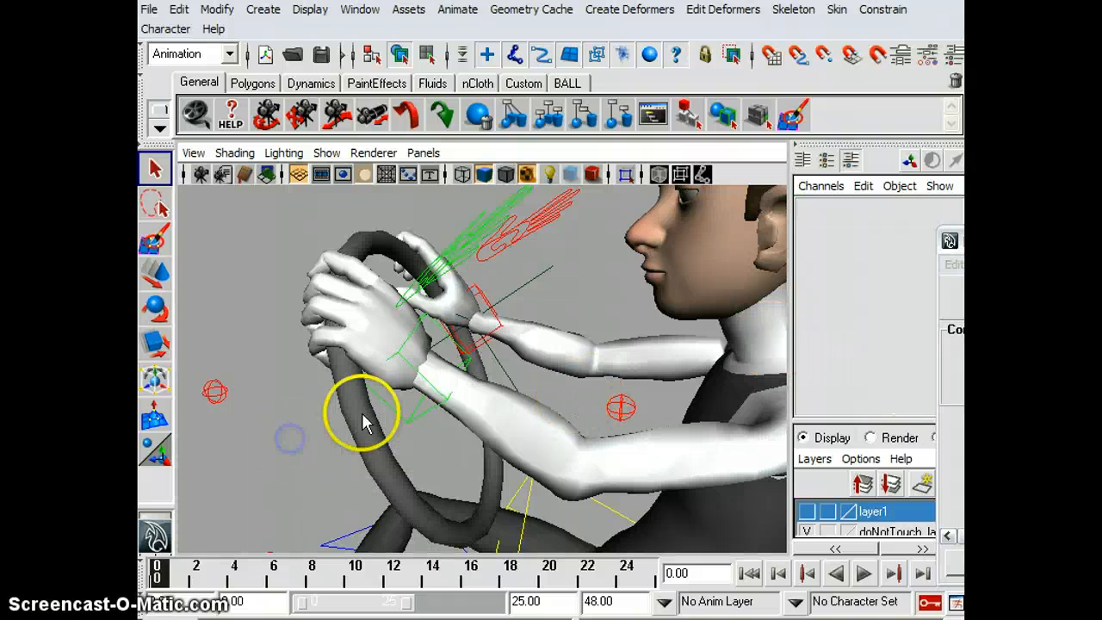
# Check the selection order of wheel and left arm IK control, and try rotating the steering wheel again
pyautogui.click(364, 414)
pyautogui.keyDown('alt'); pyautogui.moveTo(409, 408); pyautogui.dragTo(376, 399); pyautogui.keyUp('alt')
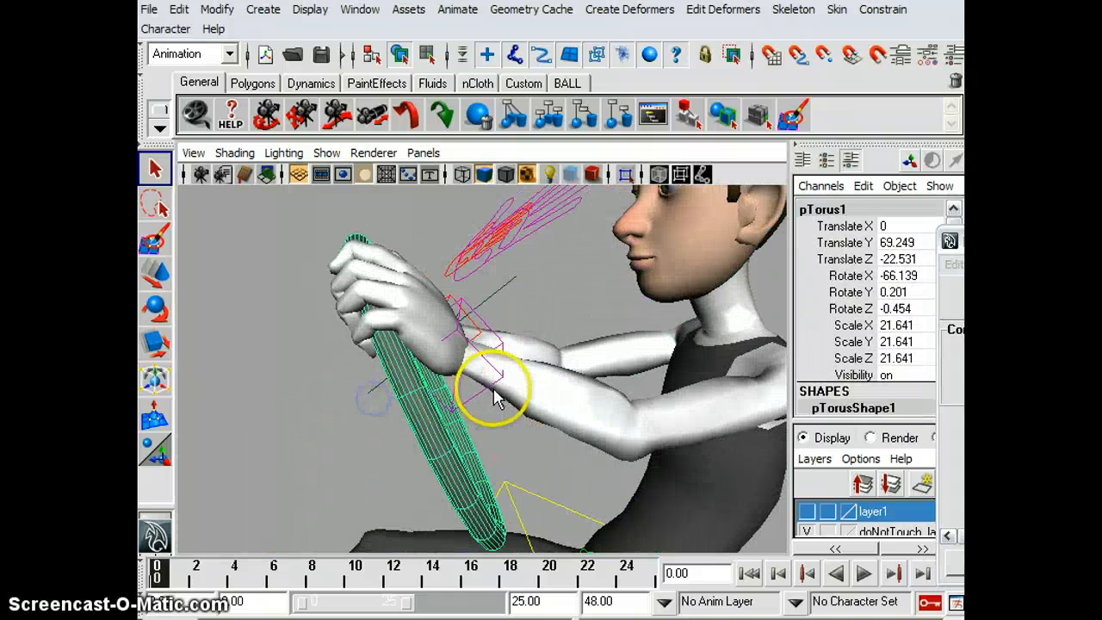
pyautogui.click(465, 389)
pyautogui.click(478, 396)
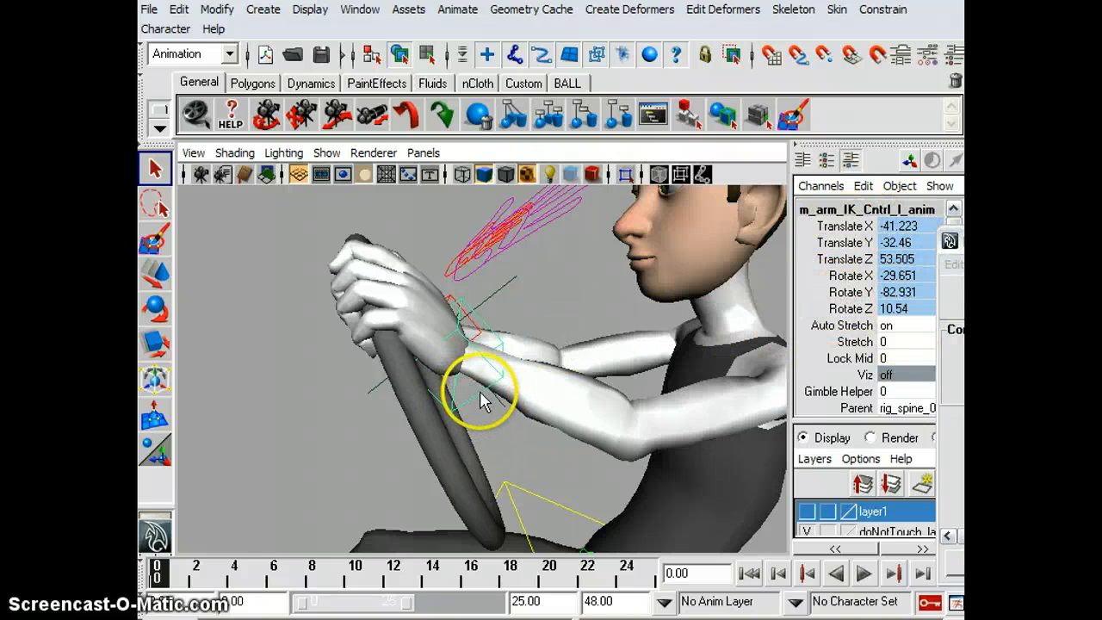
pyautogui.keyDown('alt'); pyautogui.moveTo(482, 400); pyautogui.dragTo(484, 428); pyautogui.keyUp('alt')
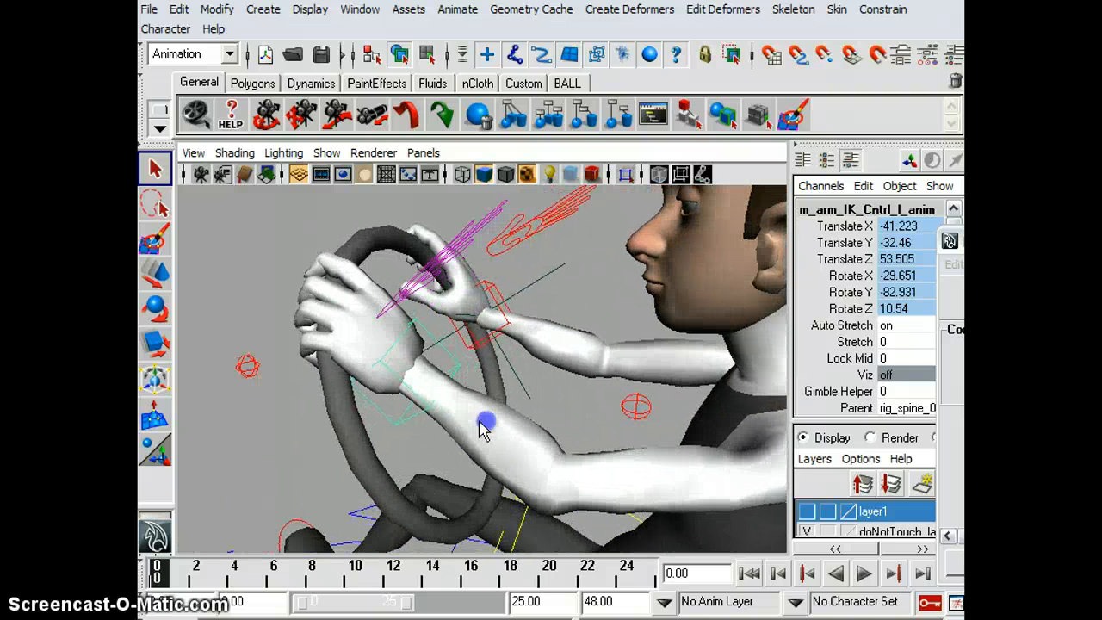
pyautogui.click(357, 443)
pyautogui.press('e')
pyautogui.click(387, 405)
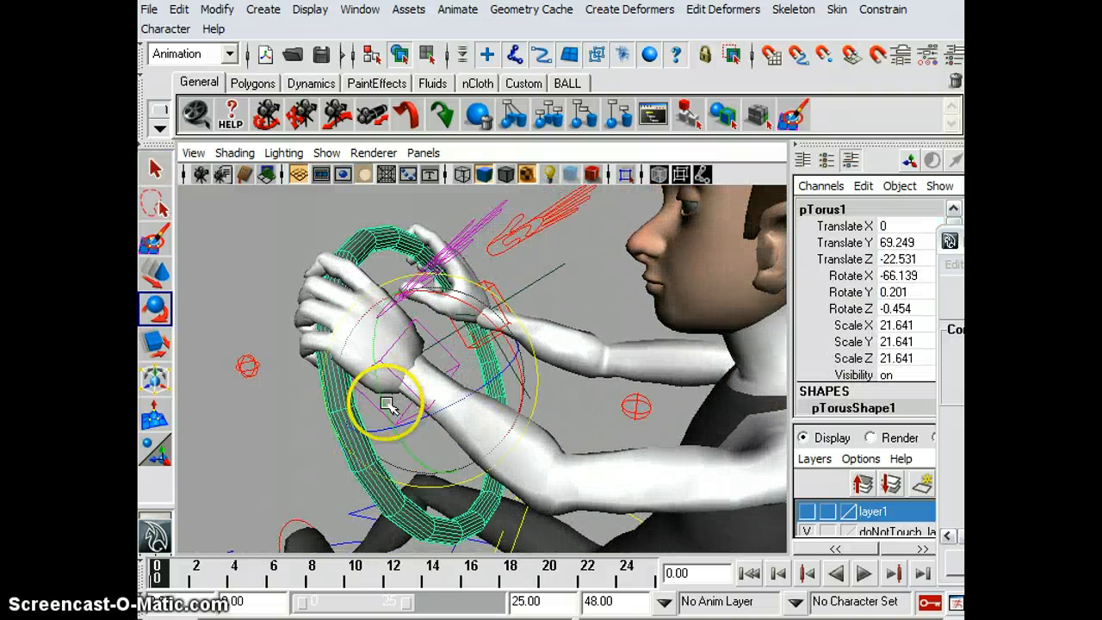
pyautogui.moveTo(376, 381); pyautogui.dragTo(307, 376)
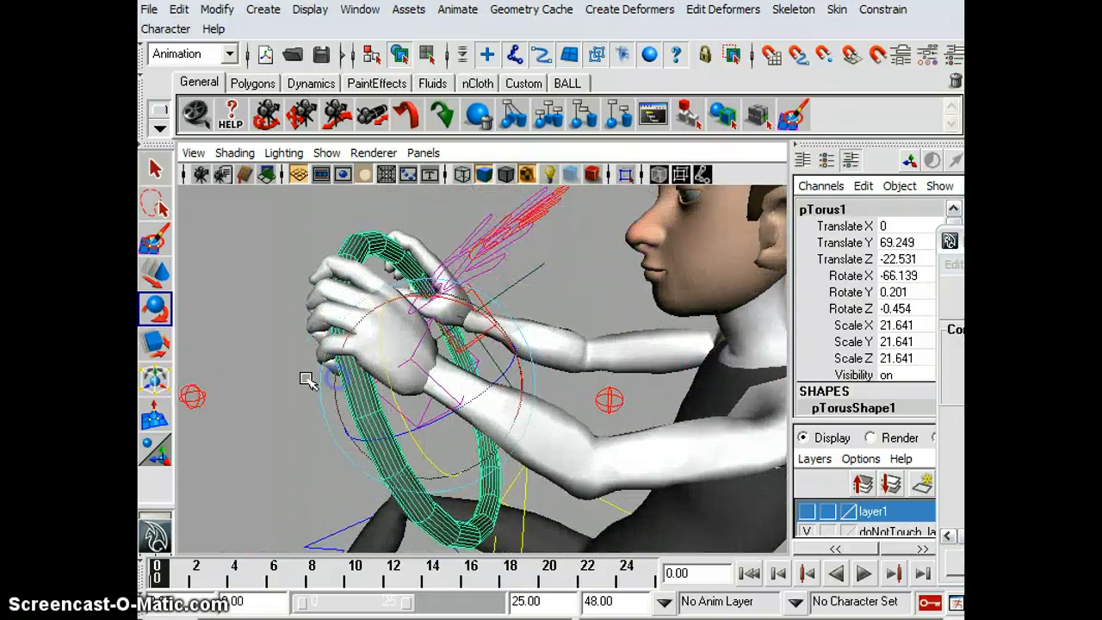
pyautogui.click(302, 379)
# Set a key on the left arm IK control at frame 0
pyautogui.click(442, 415)
pyautogui.moveTo(443, 415)
pyautogui.keyDown('alt'); pyautogui.mouseDown()
pyautogui.moveTo(456, 410)
pyautogui.moveTo(447, 405)
pyautogui.mouseUp(); pyautogui.keyUp('alt')
pyautogui.keyDown('alt'); pyautogui.moveTo(448, 404); pyautogui.dragTo(461, 401, button='middle'); pyautogui.keyUp('alt')
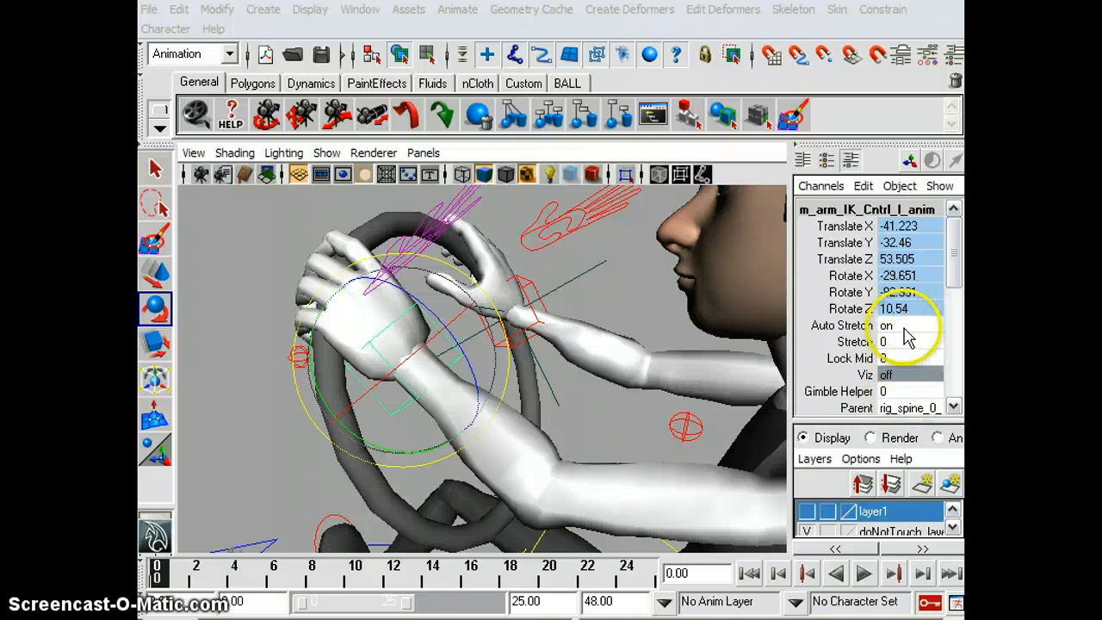
pyautogui.click(741, 336)
pyautogui.press('s')
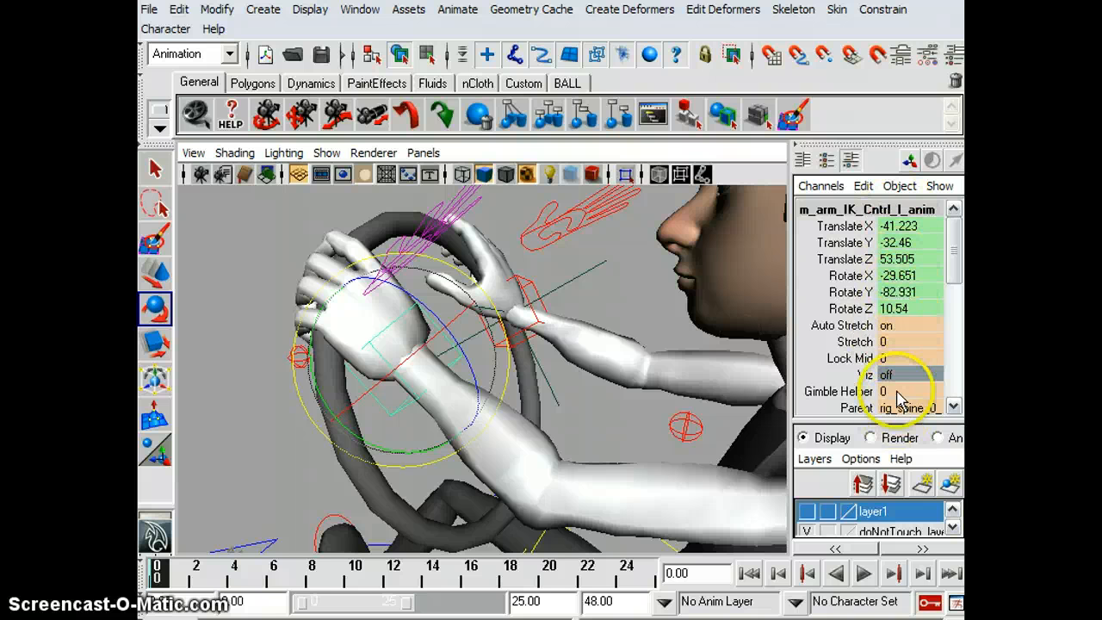
# Set the left arm IK control's Blend Parent 1 attribute to 1
pyautogui.scroll(-4, 898, 392)
pyautogui.scroll(2, 898, 392)
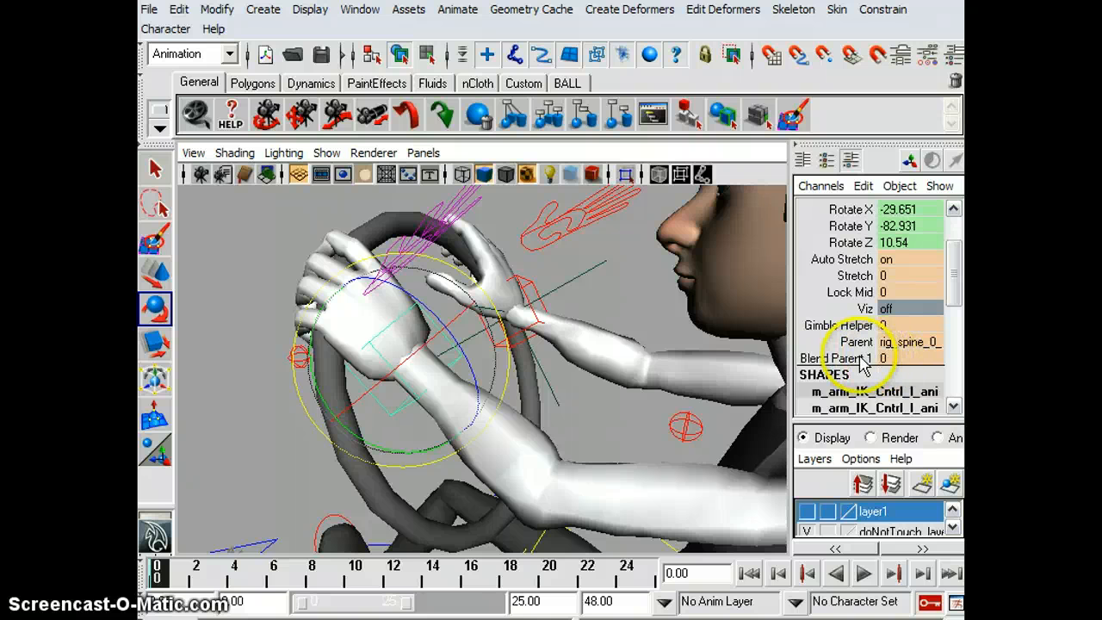
pyautogui.click(859, 357)
pyautogui.click(897, 355)
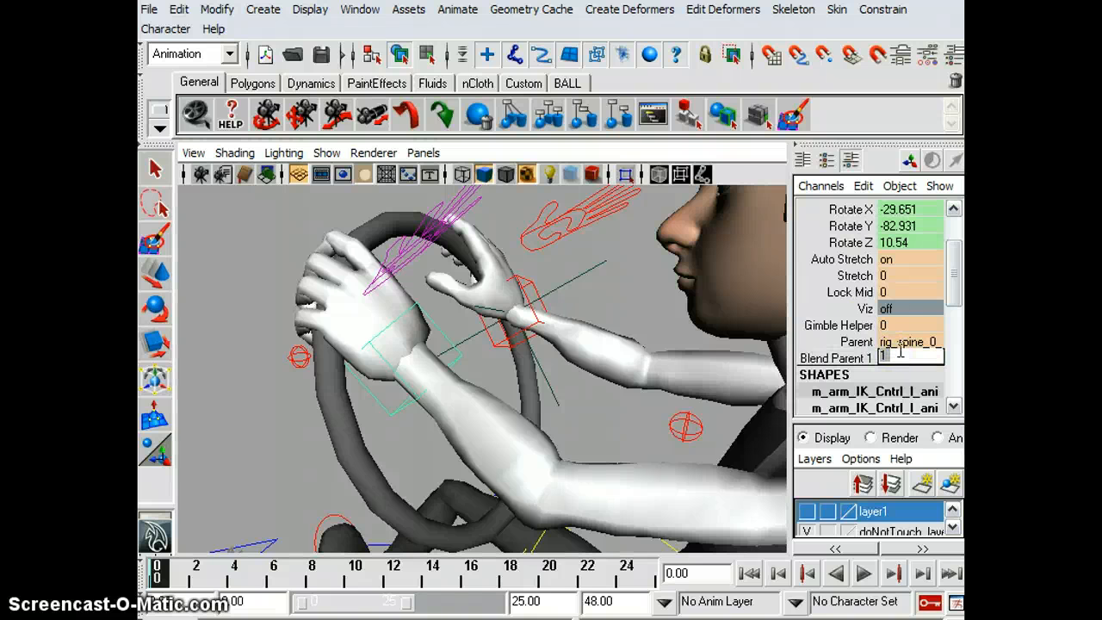
# Test the blended parent constraint by rotating the steering wheel, and restore the wheel's orientation
pyautogui.click(348, 440)
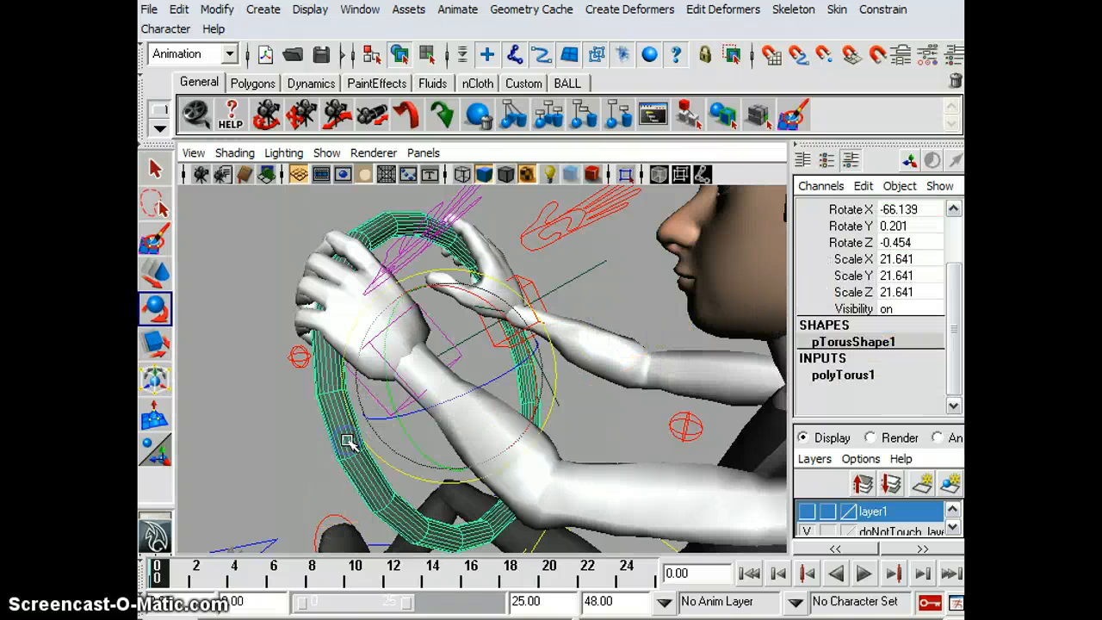
pyautogui.moveTo(381, 374)
pyautogui.mouseDown()
pyautogui.moveTo(382, 364)
pyautogui.moveTo(386, 389)
pyautogui.moveTo(381, 332)
pyautogui.moveTo(388, 362)
pyautogui.mouseUp()
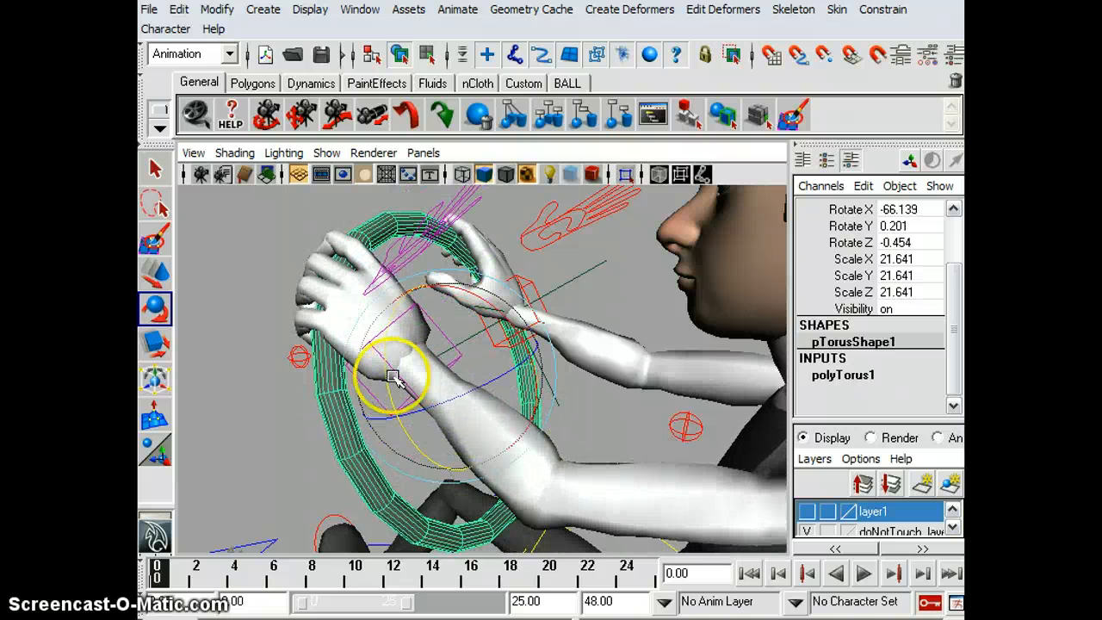
pyautogui.keyDown('alt'); pyautogui.moveTo(295, 423); pyautogui.dragTo(290, 409); pyautogui.keyUp('alt')
# Key the left arm IK control at frame 6 and go to frame 8
pyautogui.click(377, 399)
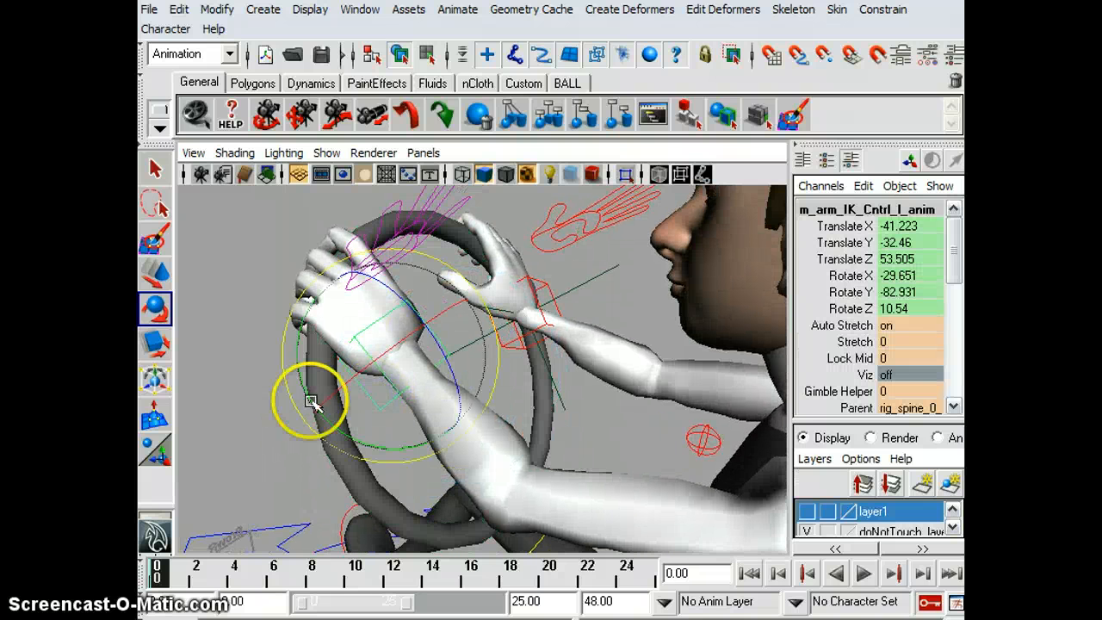
pyautogui.keyDown('alt'); pyautogui.moveTo(295, 416); pyautogui.dragTo(344, 412); pyautogui.keyUp('alt')
pyautogui.moveTo(205, 581); pyautogui.dragTo(291, 589)
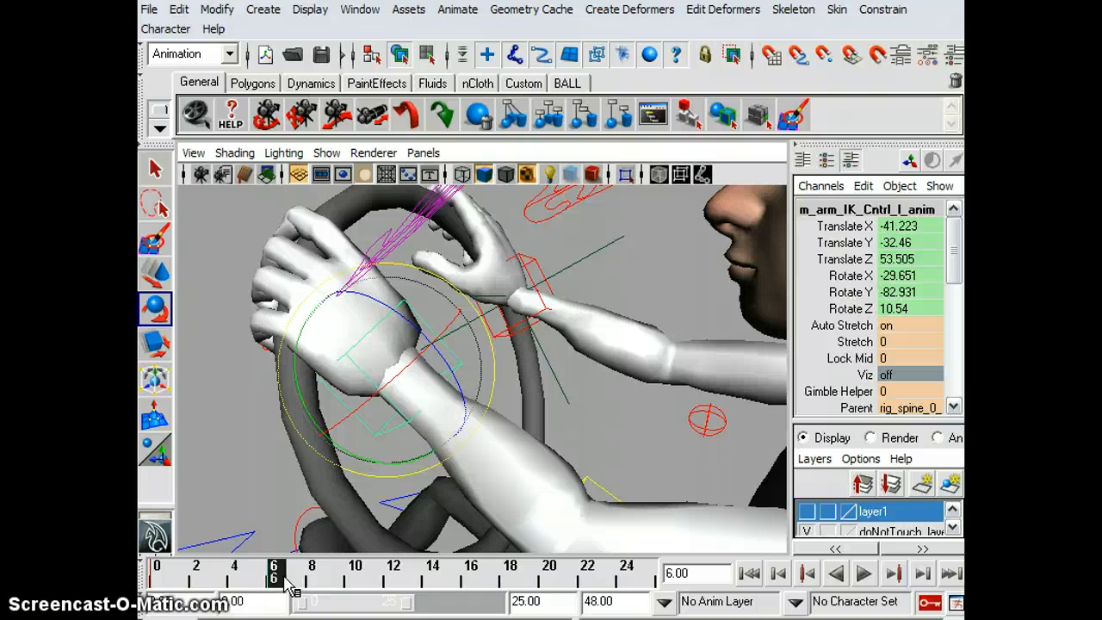
pyautogui.click(312, 578)
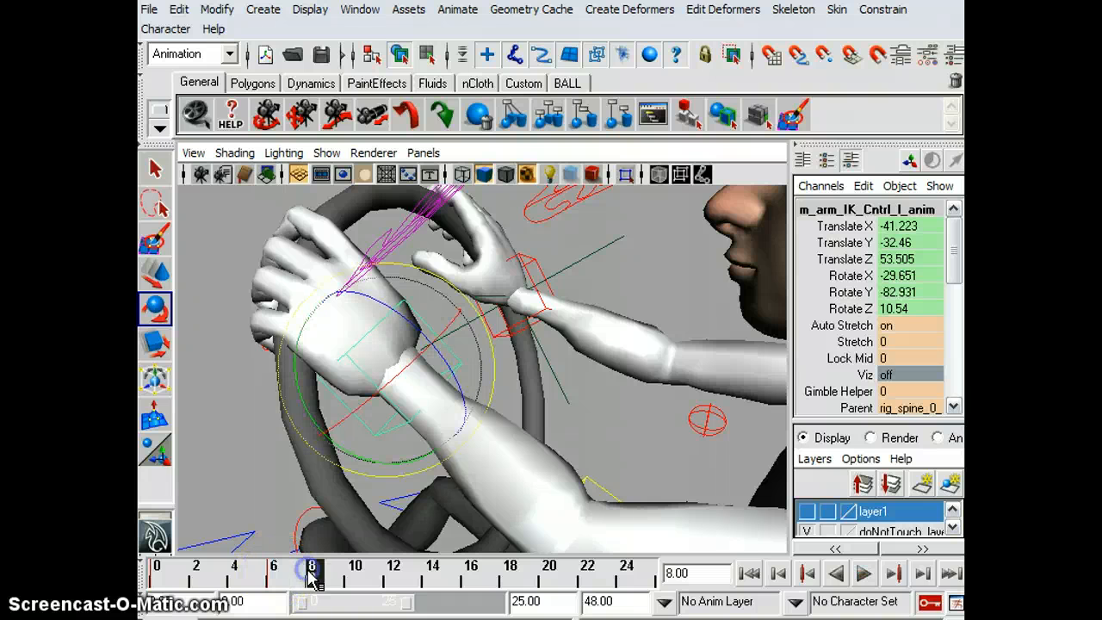
# Try moving and rotating the left arm IK control at frame 8 to translate -40.117, -33.293, 51.992 and rotate -21.954, -80.628, 2.765
pyautogui.press('w')
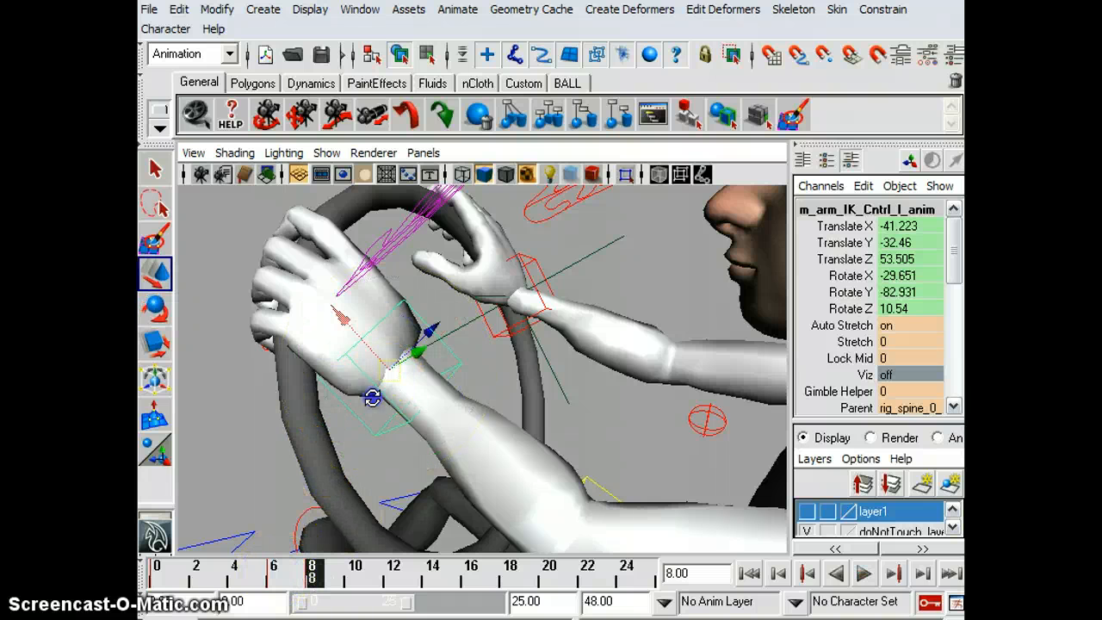
pyautogui.moveTo(371, 396)
pyautogui.keyDown('alt'); pyautogui.mouseDown()
pyautogui.moveTo(381, 390)
pyautogui.moveTo(379, 410)
pyautogui.moveTo(362, 415)
pyautogui.mouseUp(); pyautogui.keyUp('alt')
pyautogui.press('e')
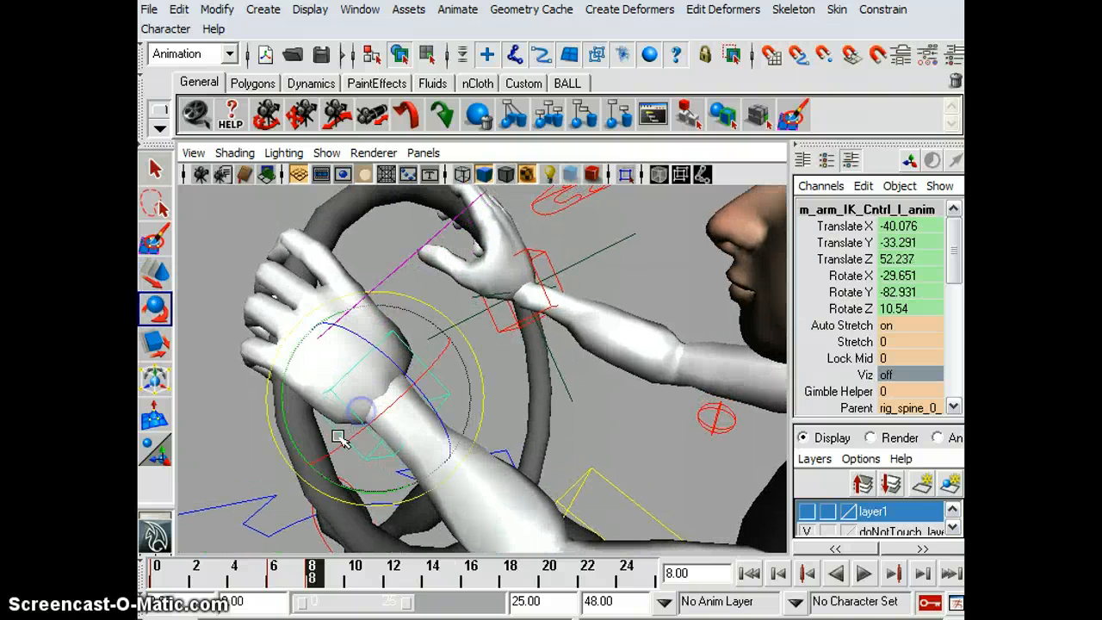
pyautogui.moveTo(288, 423); pyautogui.dragTo(290, 421)
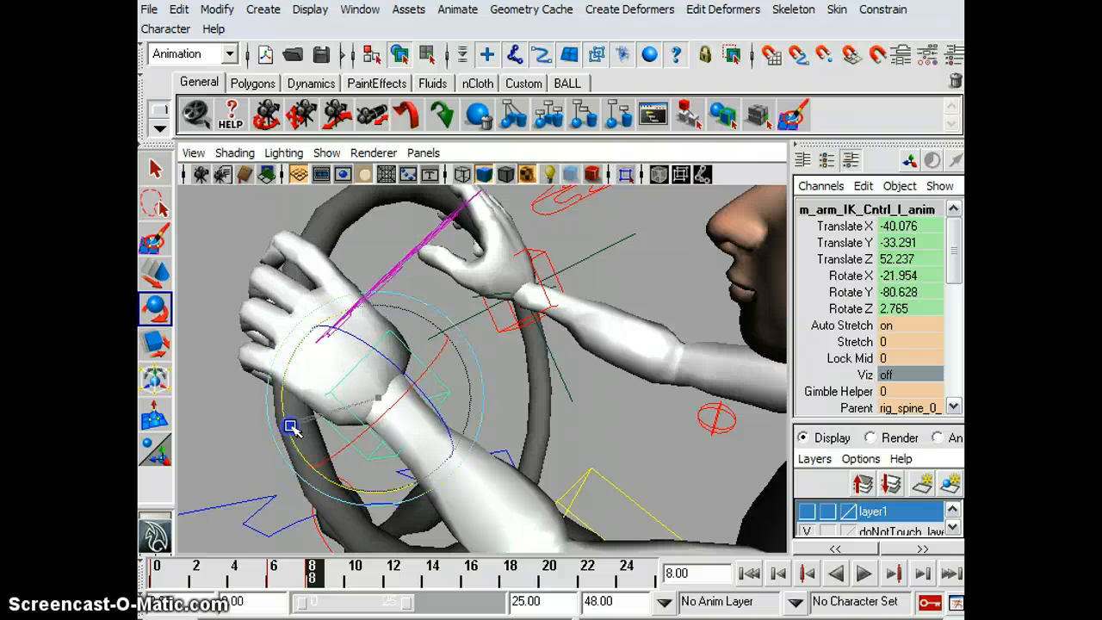
pyautogui.press('w')
pyautogui.moveTo(354, 372); pyautogui.dragTo(358, 374)
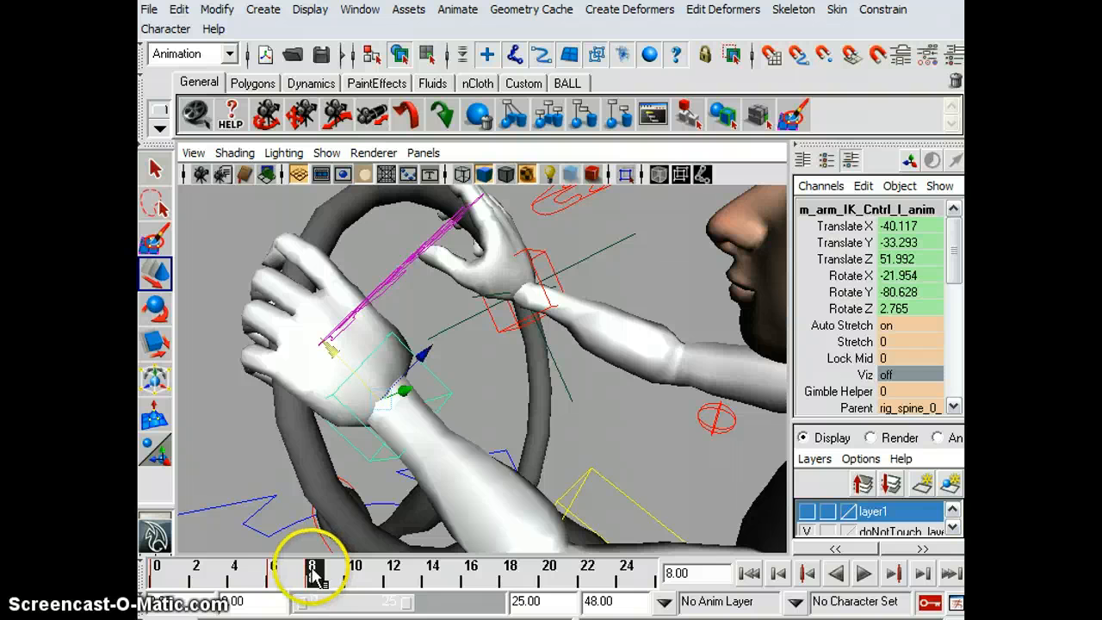
# Scrub the animation between frames 6 and 8 to check the left hand's motion on the steering wheel
pyautogui.moveTo(312, 573)
pyautogui.mouseDown()
pyautogui.moveTo(292, 573)
pyautogui.moveTo(312, 573)
pyautogui.moveTo(308, 564)
pyautogui.mouseUp()
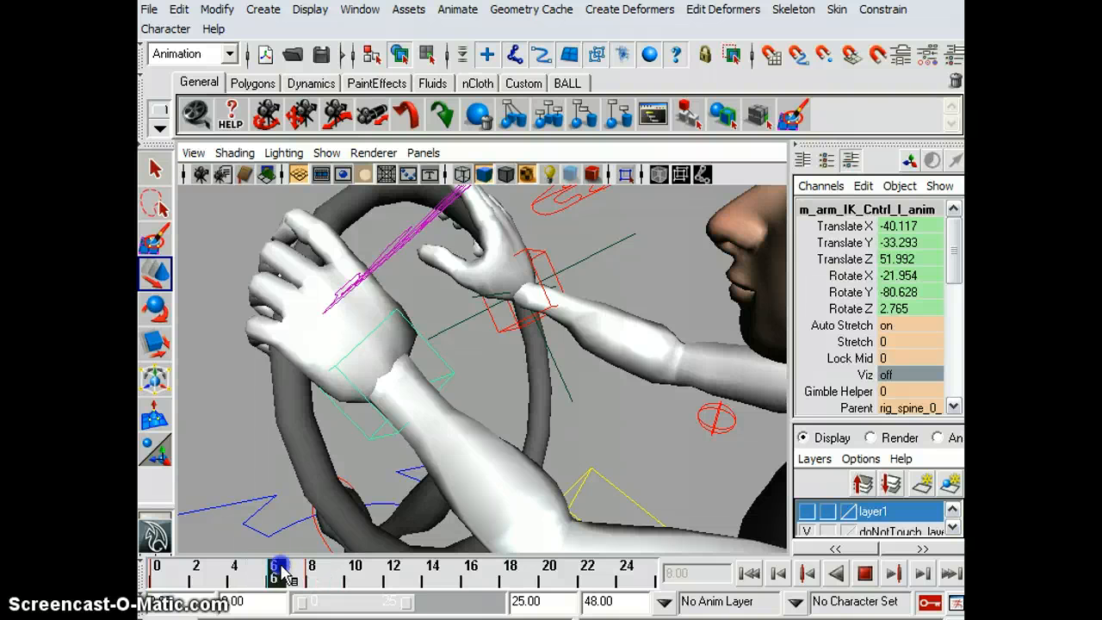
pyautogui.moveTo(295, 514)
pyautogui.keyDown('alt'); pyautogui.mouseDown()
pyautogui.moveTo(517, 491)
pyautogui.moveTo(323, 489)
pyautogui.mouseUp(); pyautogui.keyUp('alt')
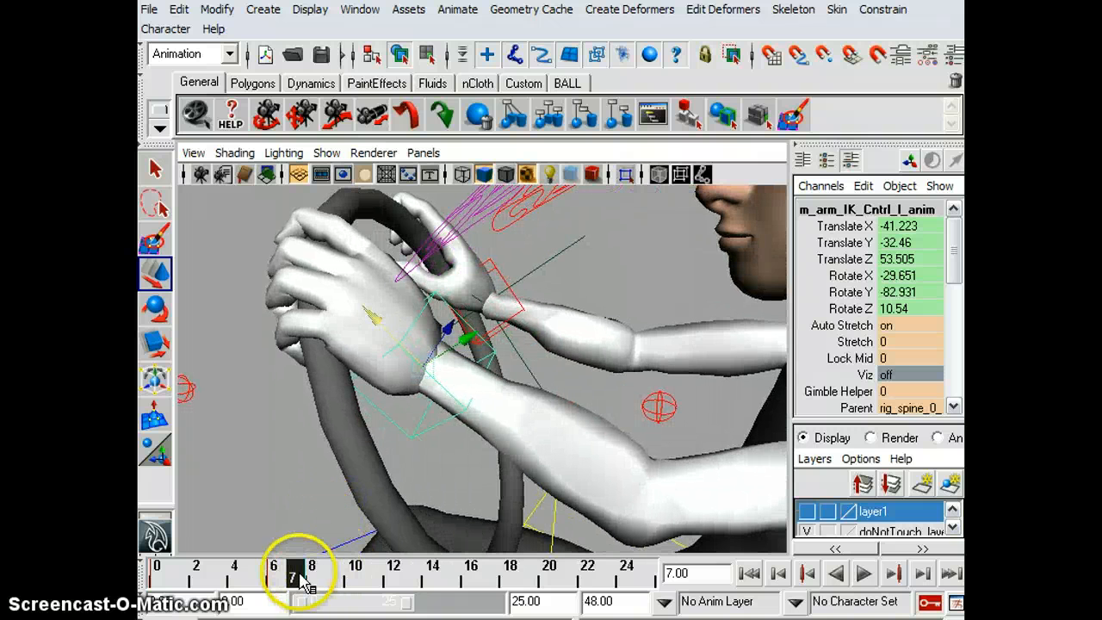
pyautogui.moveTo(297, 575); pyautogui.dragTo(314, 575)
# Examine the locator hierarchy of Bake_01, Offset_01 and Const_01 in the Outliner by selecting each level
pyautogui.keyDown('alt'); pyautogui.moveTo(379, 469); pyautogui.dragTo(701, 422); pyautogui.keyUp('alt')
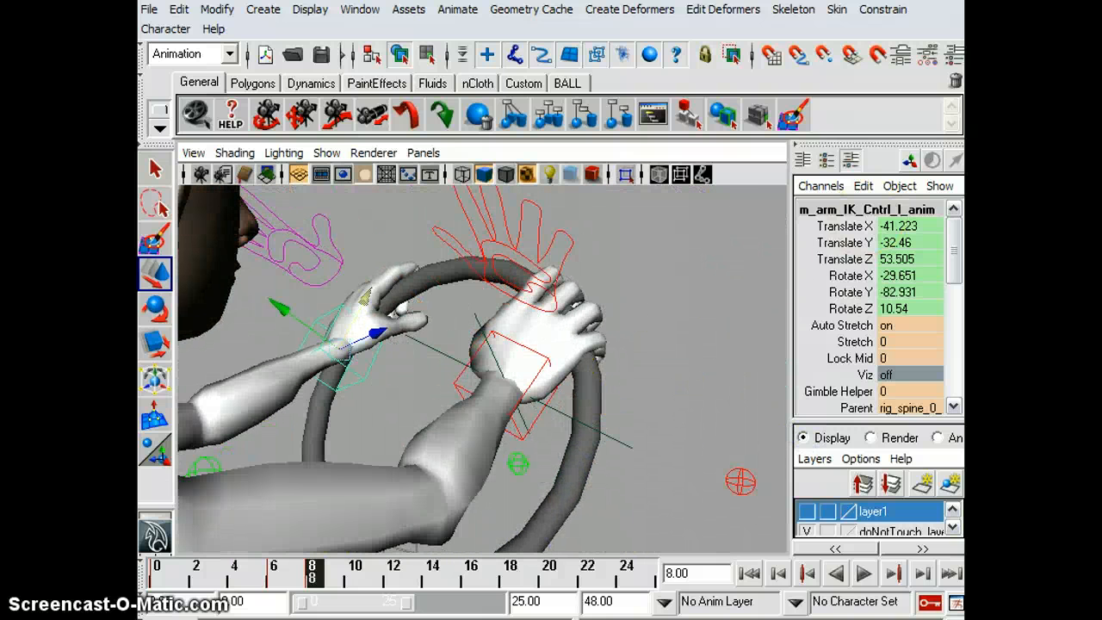
pyautogui.moveTo(964, 2); pyautogui.dragTo(632, 12)
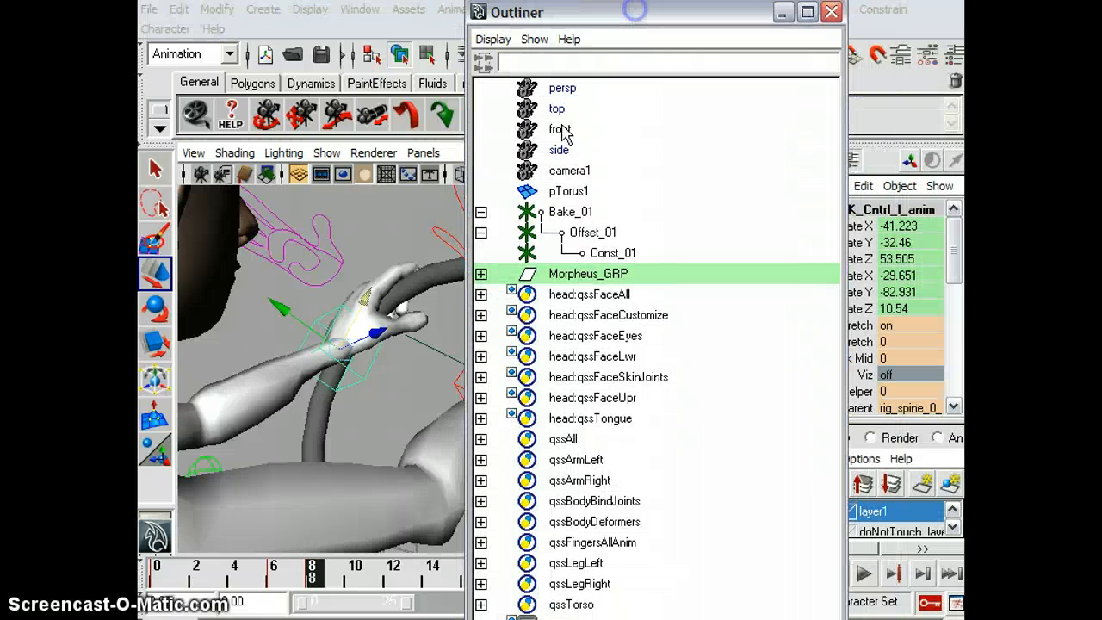
pyautogui.click(576, 214)
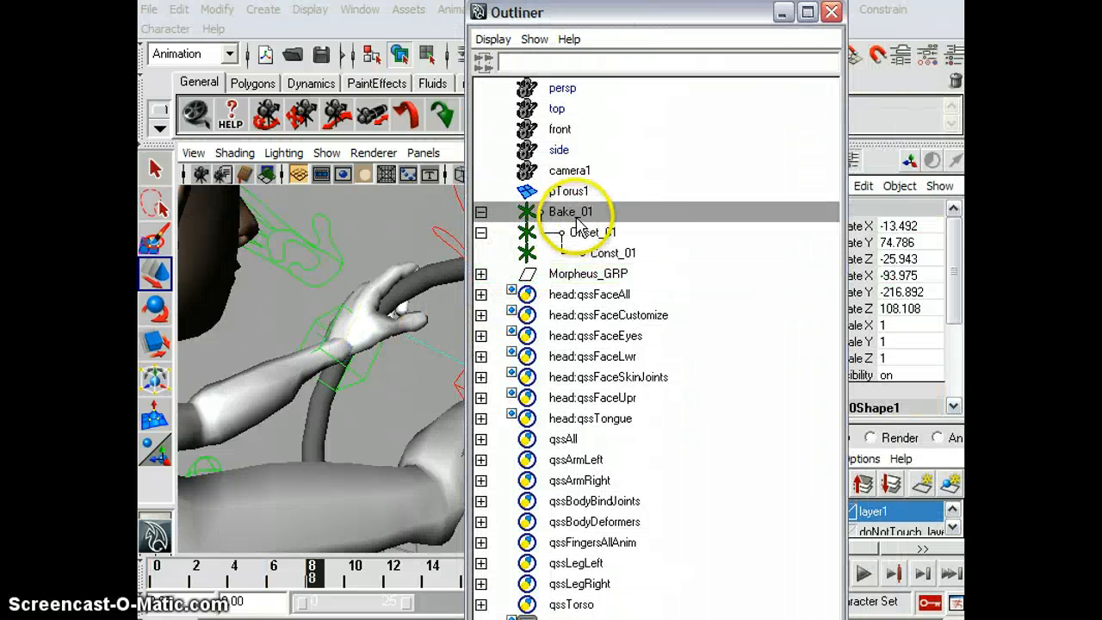
pyautogui.click(604, 251)
pyautogui.click(591, 233)
pyautogui.click(573, 215)
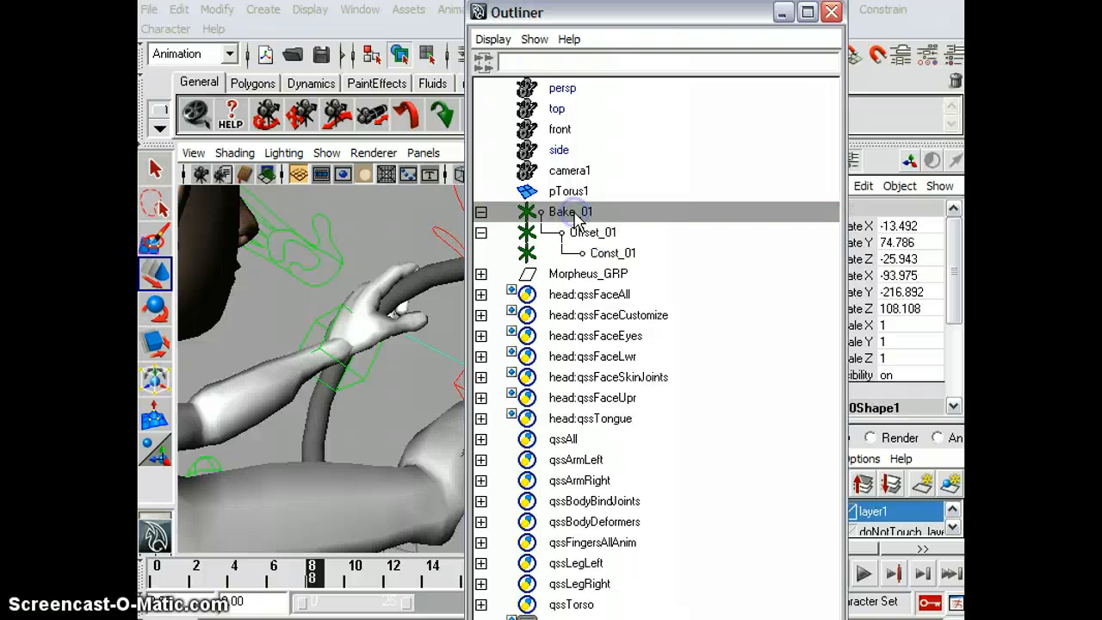
pyautogui.click(614, 255)
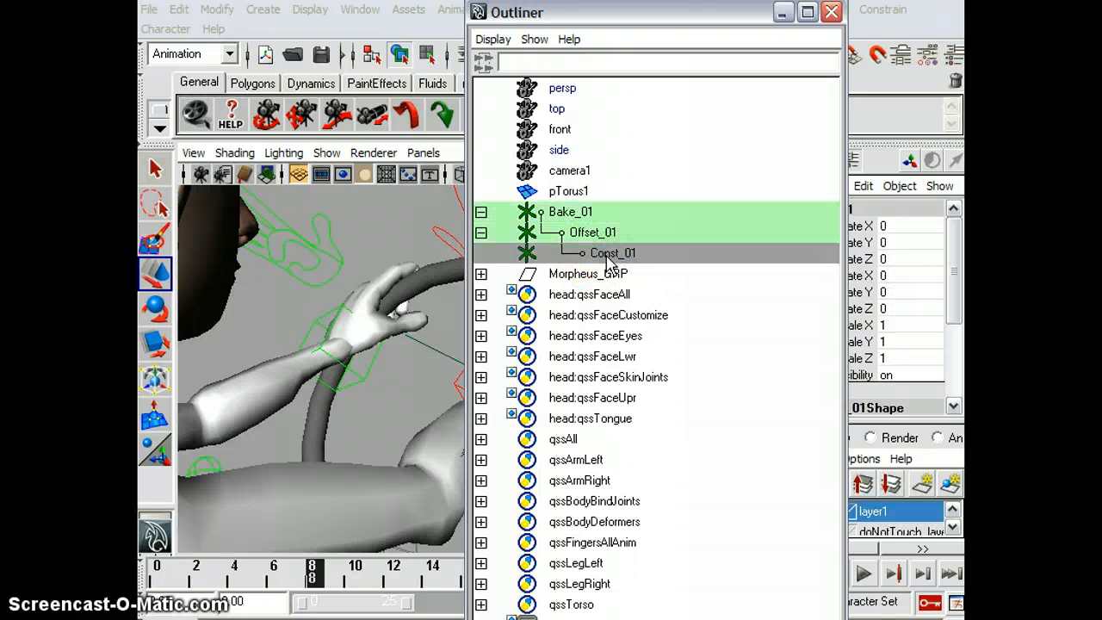
pyautogui.click(585, 234)
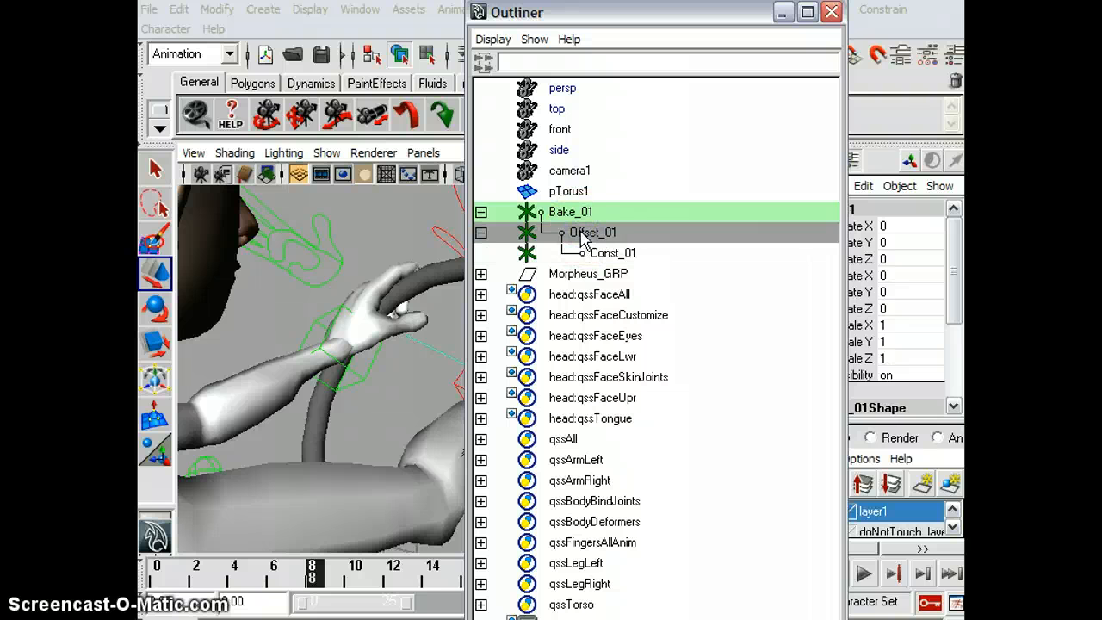
pyautogui.click(561, 211)
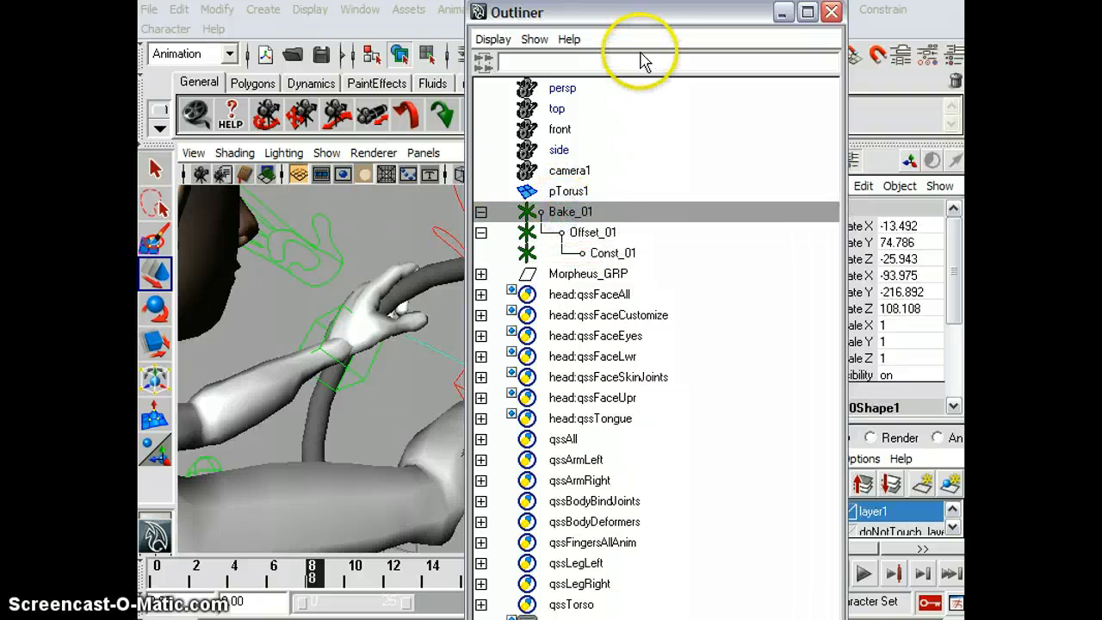
pyautogui.moveTo(656, 11); pyautogui.dragTo(656, 619)
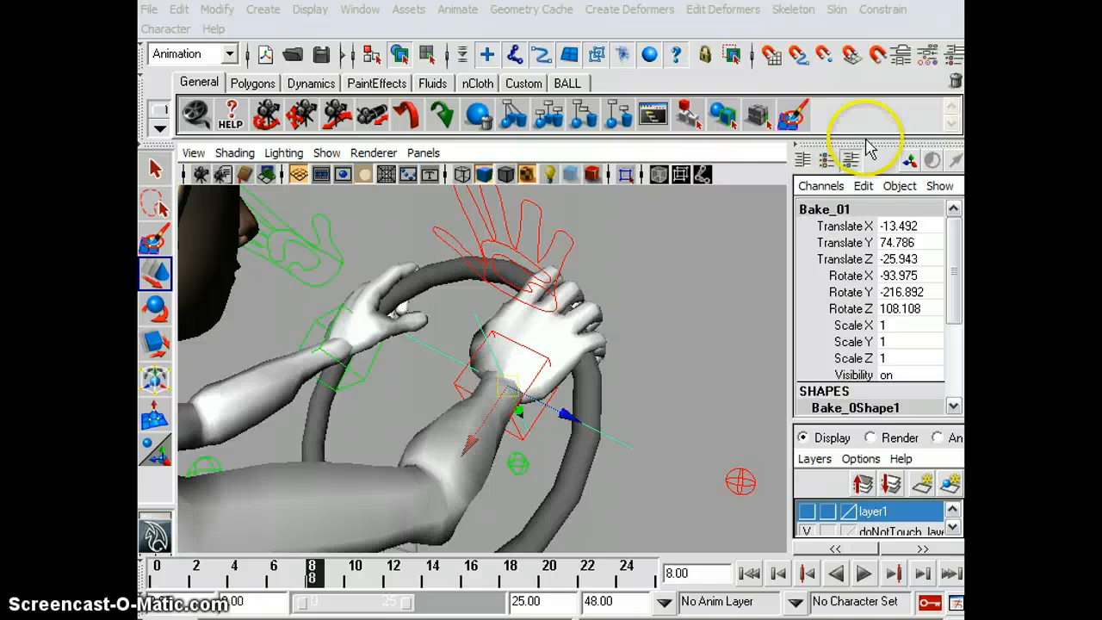
# Review how the steering wheel and the Bake_01 and Const_01 locators relate to the right arm IK control by selecting each
pyautogui.moveTo(1100, 21); pyautogui.dragTo(858, 31)
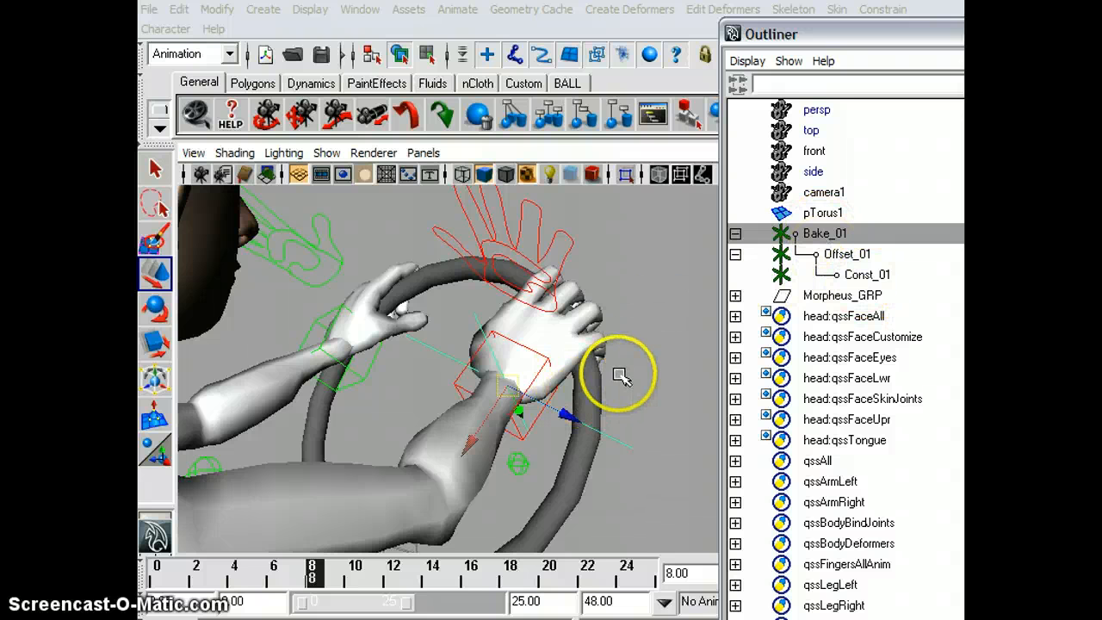
pyautogui.click(592, 377)
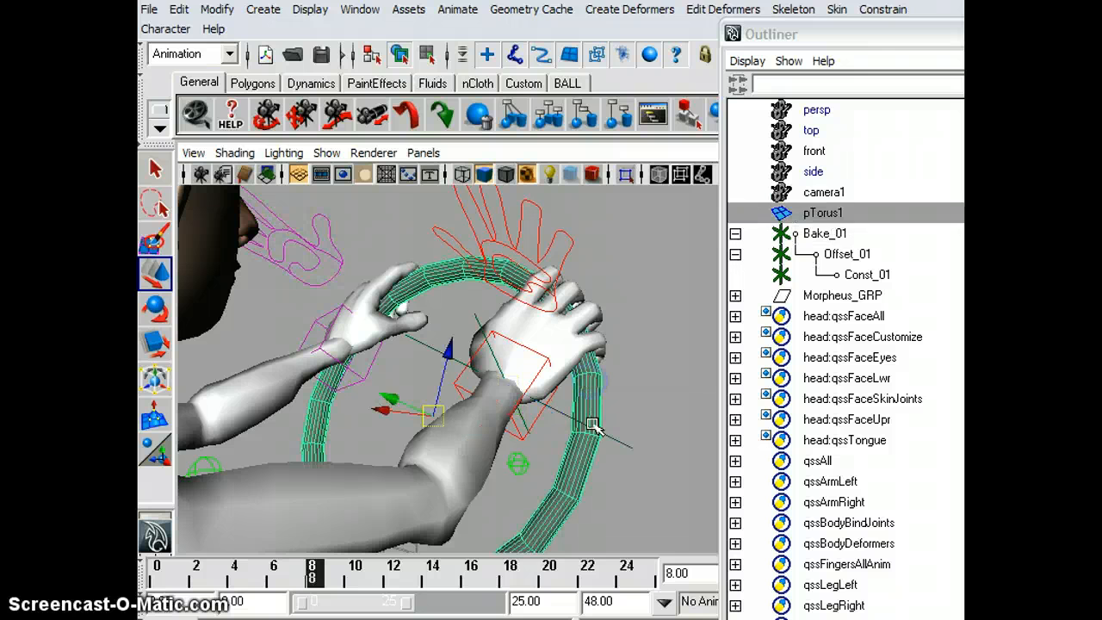
pyautogui.click(852, 233)
pyautogui.click(606, 386)
pyautogui.click(857, 274)
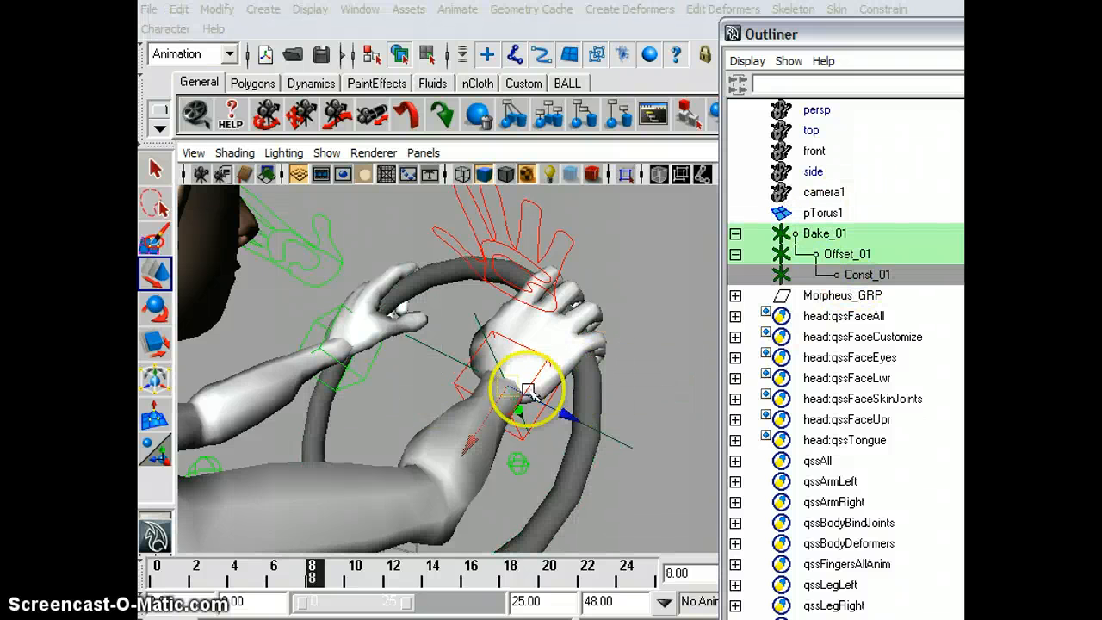
pyautogui.click(539, 423)
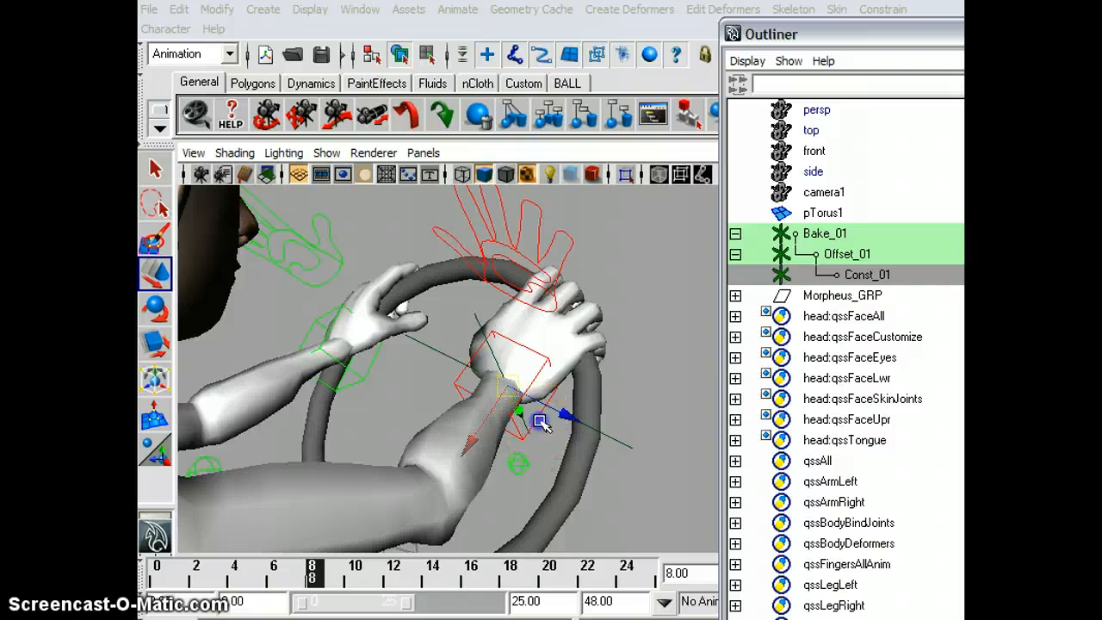
pyautogui.click(875, 275)
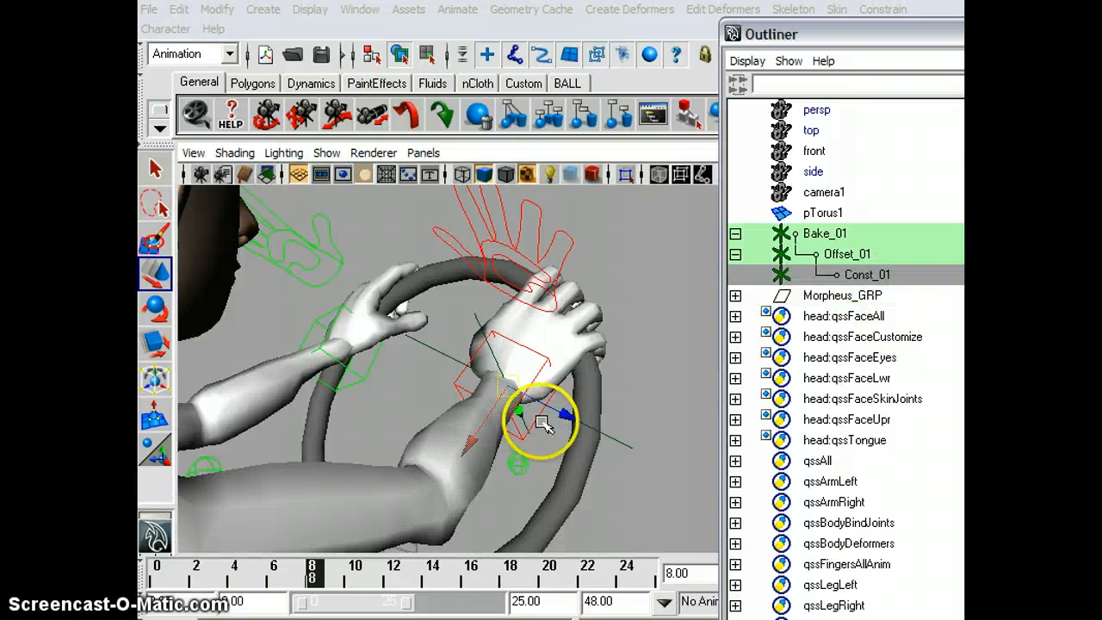
pyautogui.click(542, 417)
pyautogui.click(862, 277)
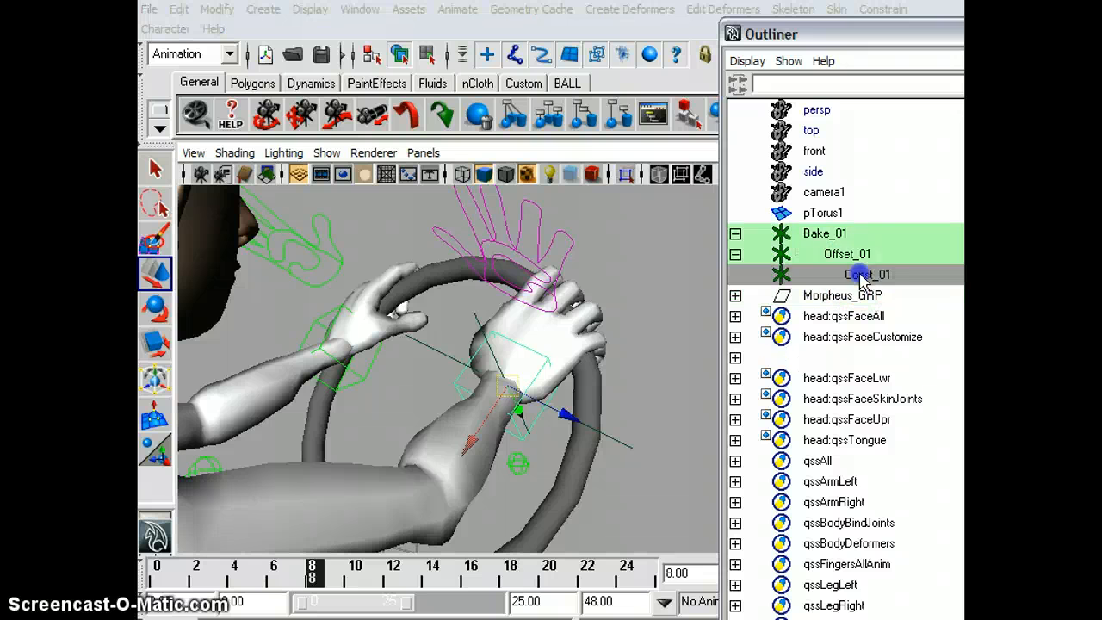
# Inspect Offset_01 and Bake_01 against the right arm IK control and the steering wheel's rotation handles
pyautogui.click(849, 256)
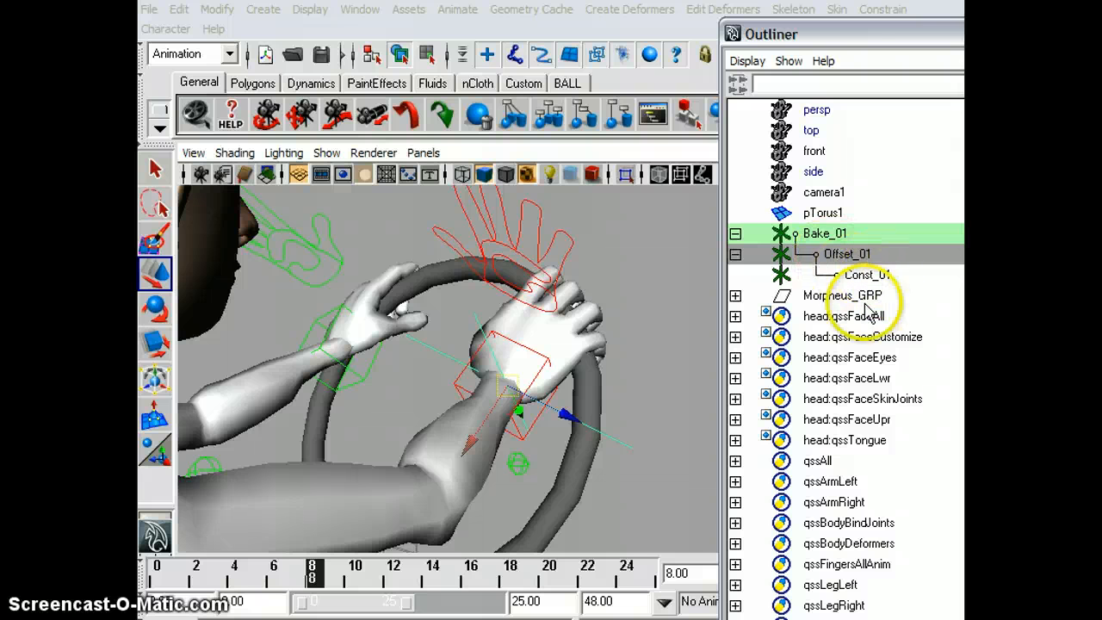
pyautogui.click(537, 420)
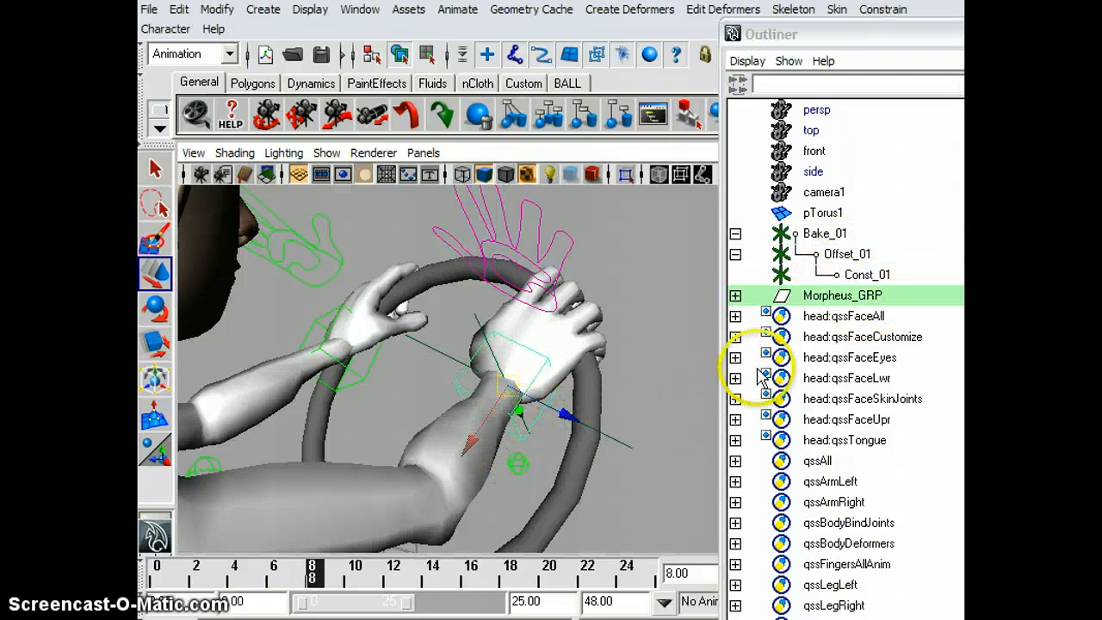
pyautogui.click(824, 234)
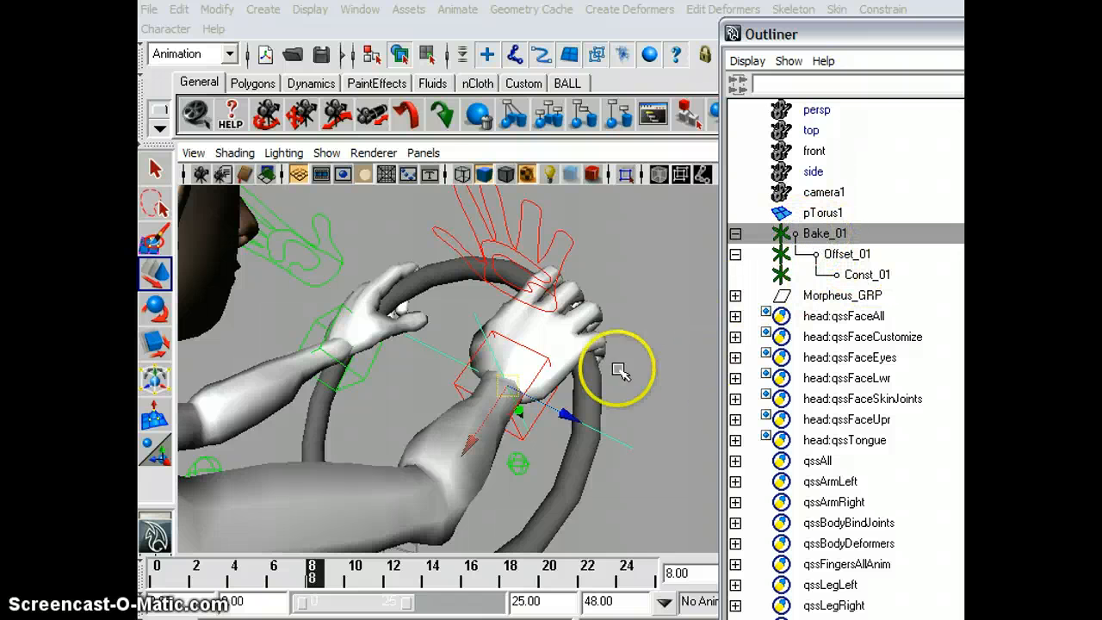
pyautogui.click(541, 418)
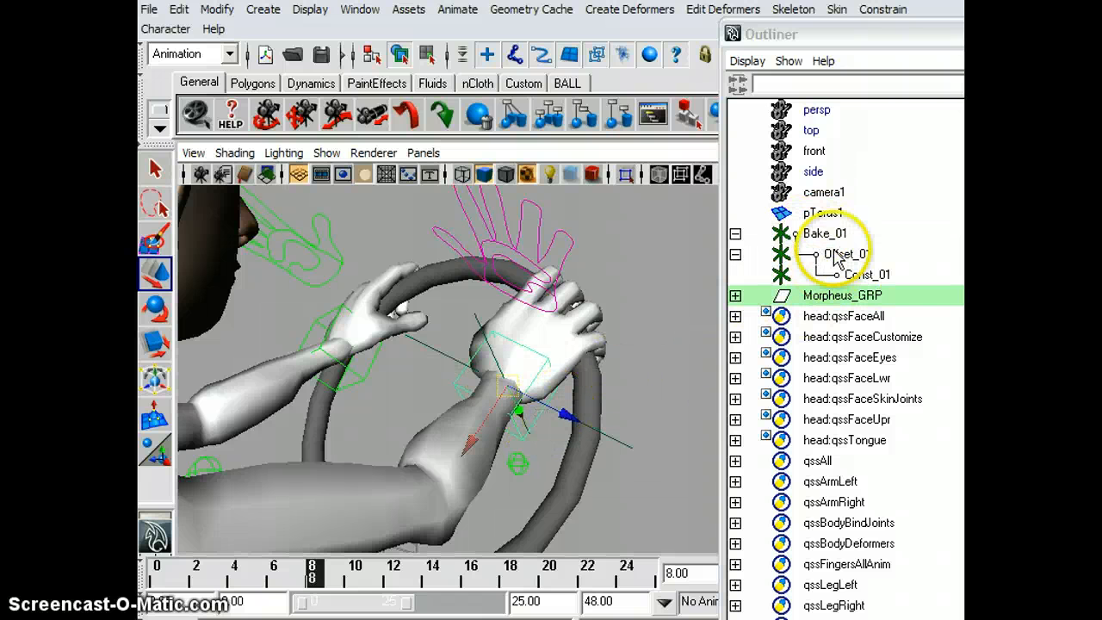
pyautogui.click(844, 255)
pyautogui.click(820, 234)
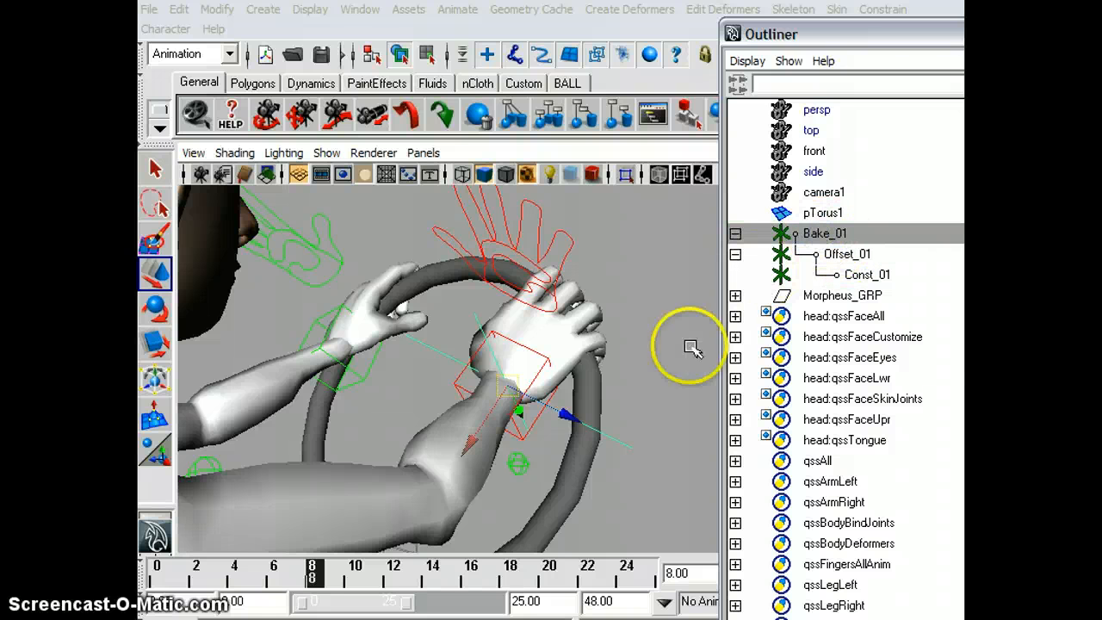
pyautogui.click(591, 389)
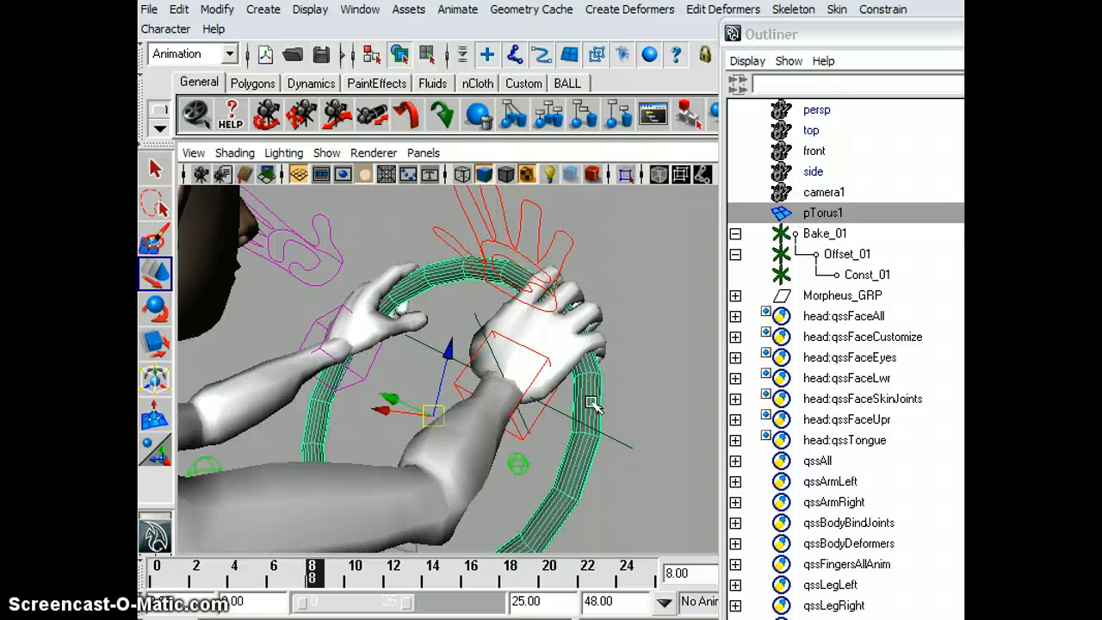
pyautogui.press('e')
pyautogui.click(527, 417)
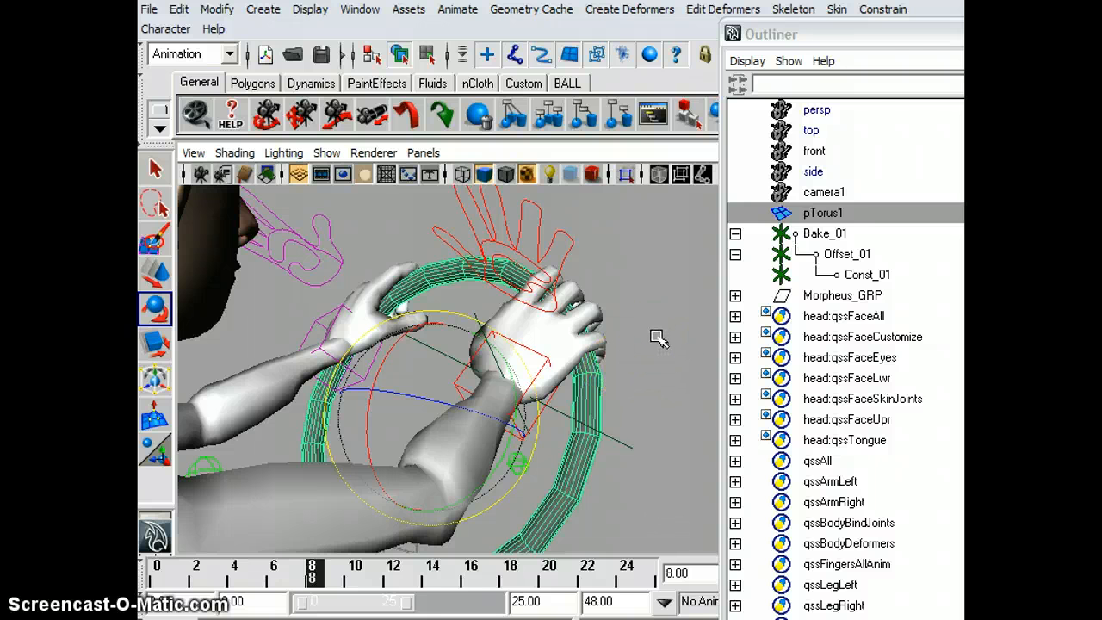
pyautogui.click(963, 34)
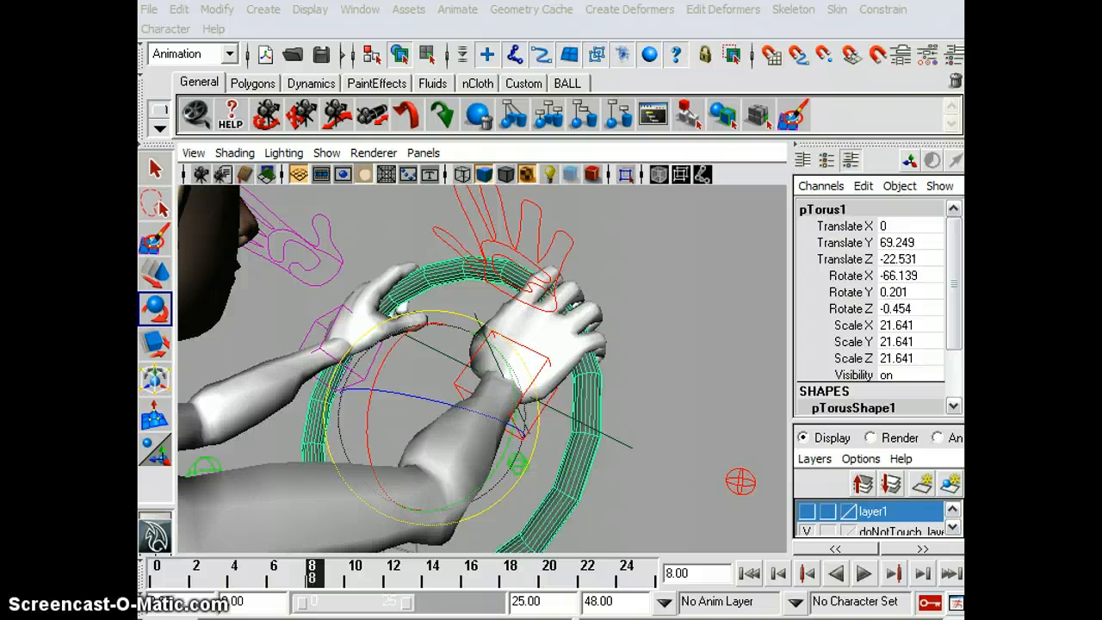
# Create a new locator at the scene origin and frame it in the perspective view
pyautogui.keyDown('alt'); pyautogui.moveTo(592, 300); pyautogui.dragTo(451, 247); pyautogui.keyUp('alt')
pyautogui.keyDown('alt'); pyautogui.moveTo(460, 330); pyautogui.dragTo(435, 395); pyautogui.keyUp('alt')
pyautogui.keyDown('alt'); pyautogui.moveTo(476, 407); pyautogui.dragTo(359, 335, button='middle'); pyautogui.keyUp('alt')
pyautogui.keyDown('alt'); pyautogui.moveTo(359, 335); pyautogui.dragTo(715, 383, button='right'); pyautogui.keyUp('alt')
pyautogui.click(263, 10)
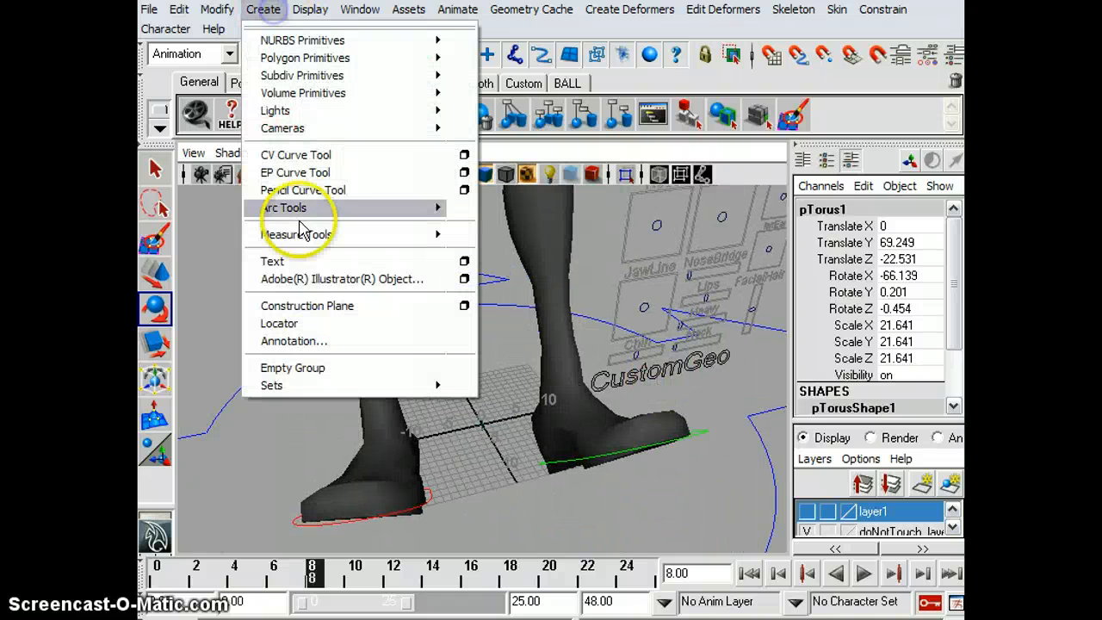
pyautogui.click(296, 328)
pyautogui.keyDown('alt'); pyautogui.moveTo(533, 467); pyautogui.dragTo(532, 414, button='middle'); pyautogui.keyUp('alt')
pyautogui.press('f')
pyautogui.click(454, 389)
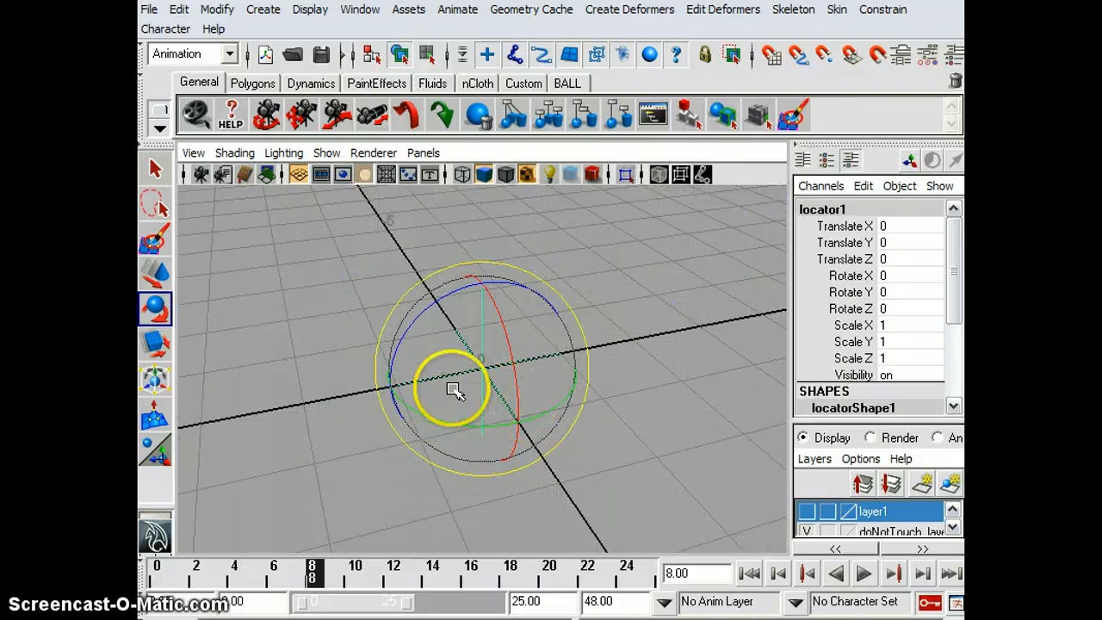
pyautogui.click(479, 399)
pyautogui.press('q')
pyautogui.keyDown('alt'); pyautogui.moveTo(485, 385); pyautogui.dragTo(523, 364); pyautogui.keyUp('alt')
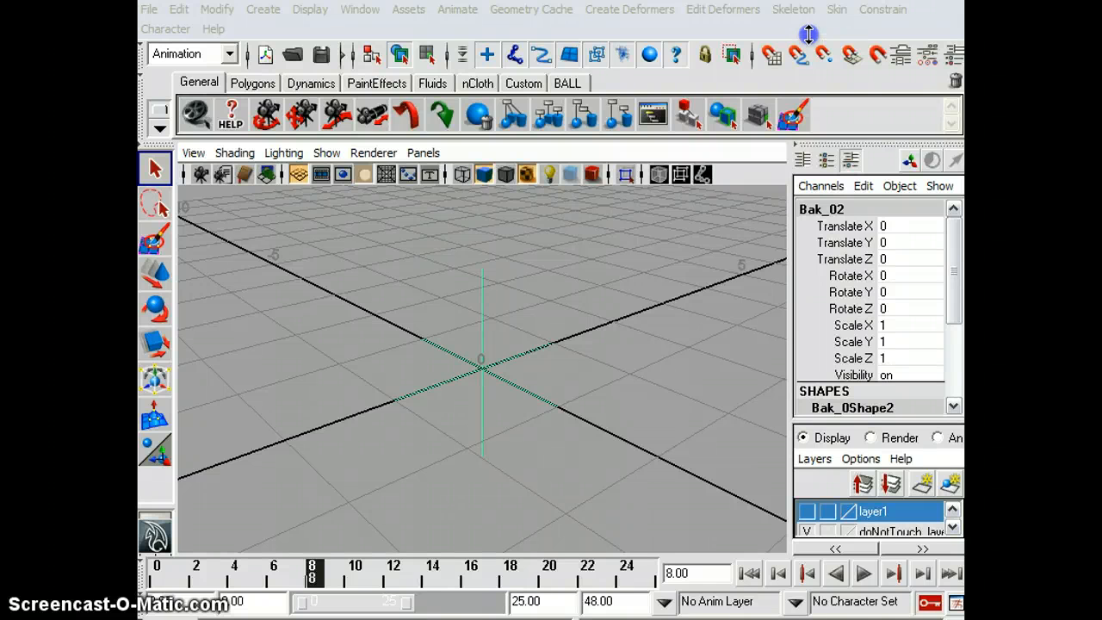
# Correct the new locator's name to Bake_02 in the Outliner
pyautogui.moveTo(1093, 47); pyautogui.dragTo(625, 32)
pyautogui.click(635, 315)
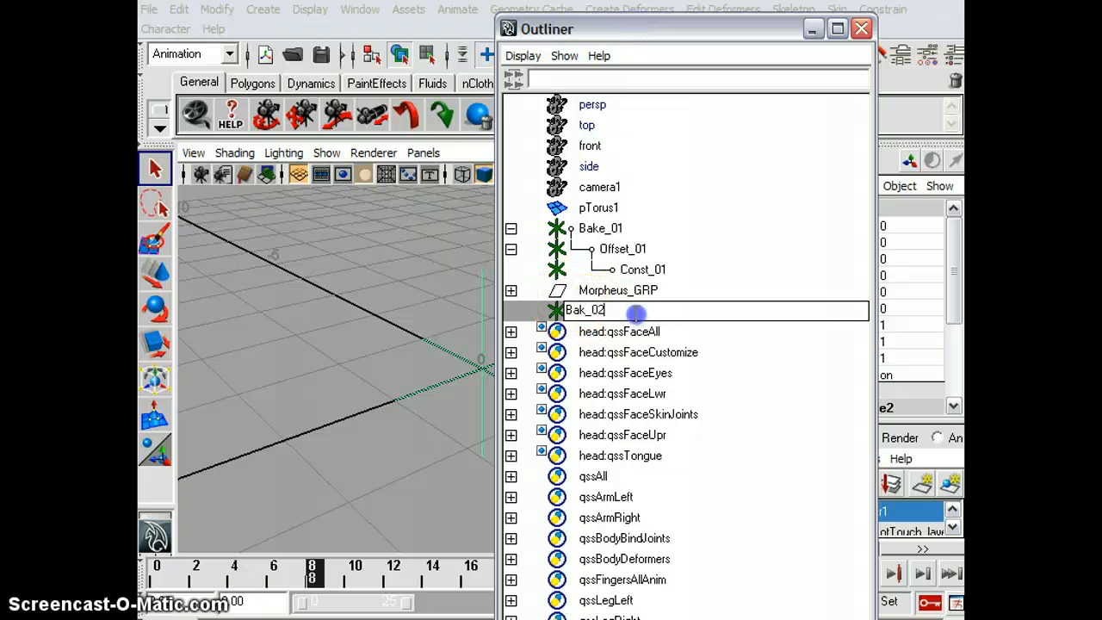
pyautogui.press('Return')
pyautogui.doubleClick(597, 311)
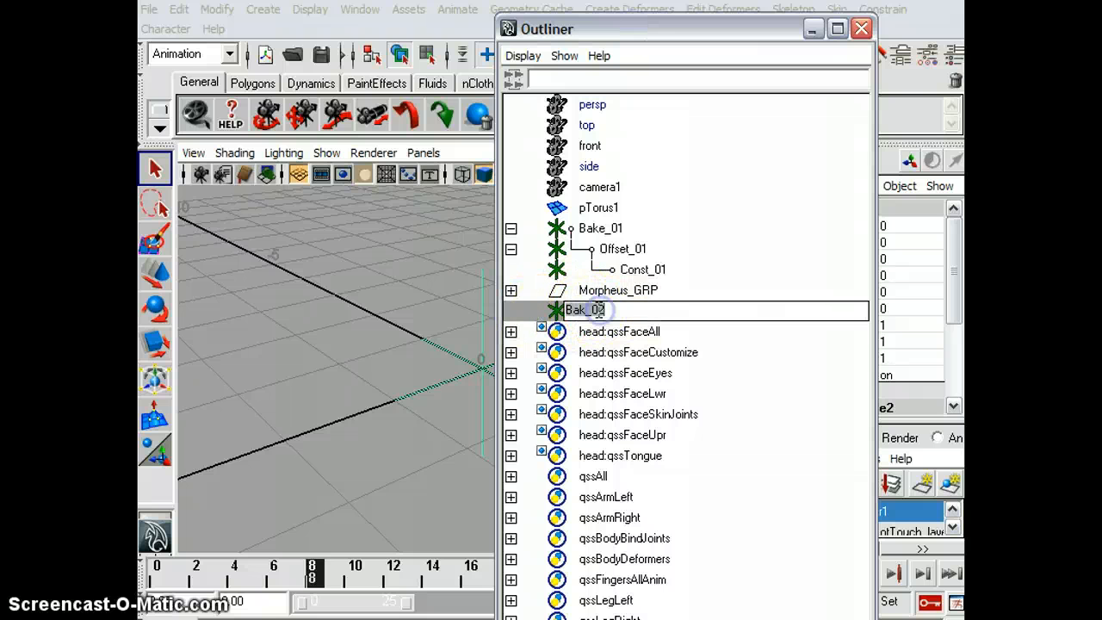
pyautogui.write('e')
pyautogui.press('Return')
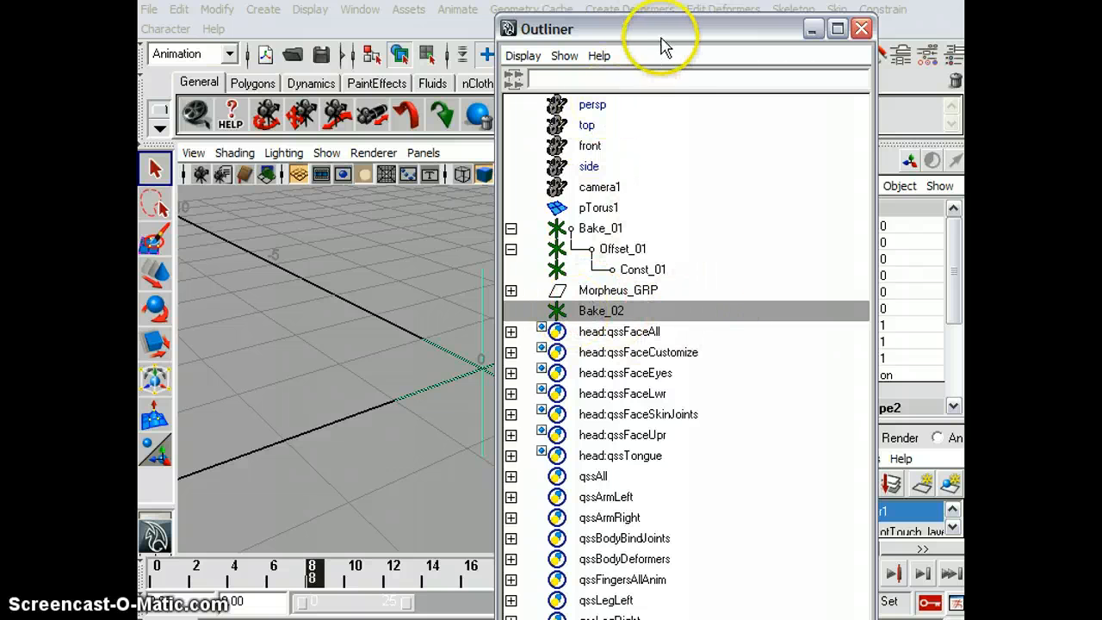
# Duplicate the Bake_02 locator and rename the copy Offset_02
pyautogui.moveTo(662, 38); pyautogui.dragTo(800, 33)
pyautogui.click(473, 413)
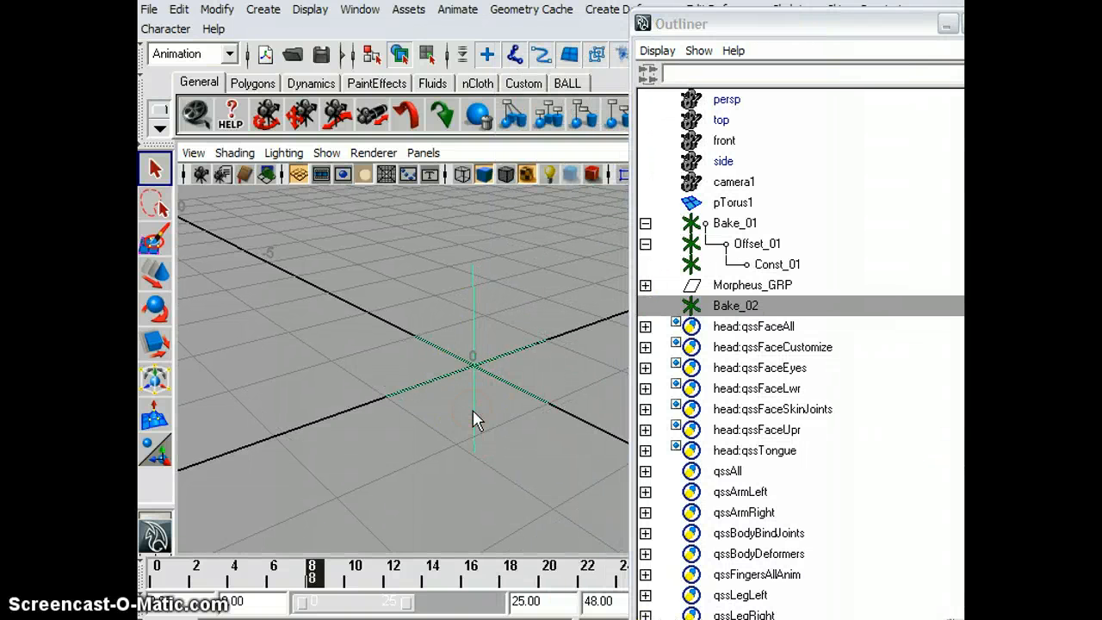
pyautogui.hotkey('ctrl', 'd')
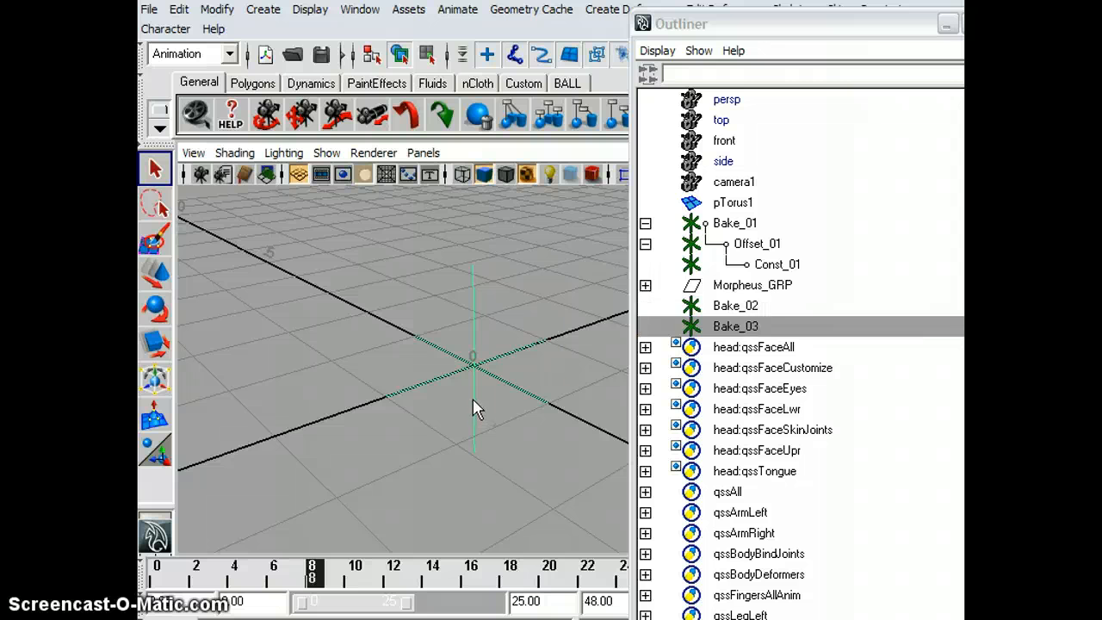
pyautogui.click(736, 326)
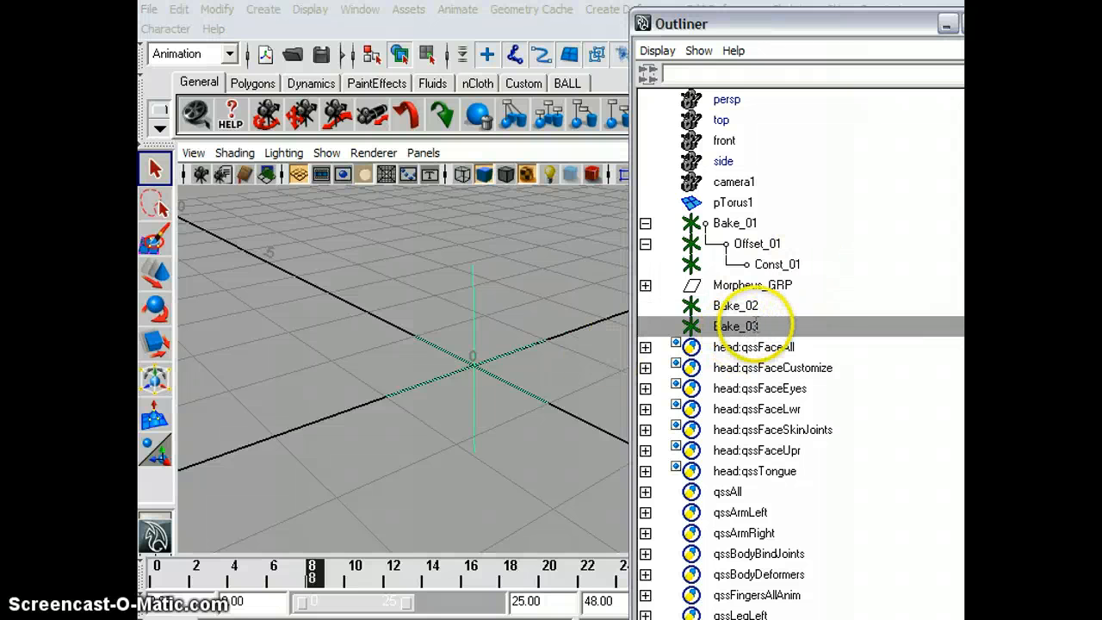
pyautogui.doubleClick(742, 326)
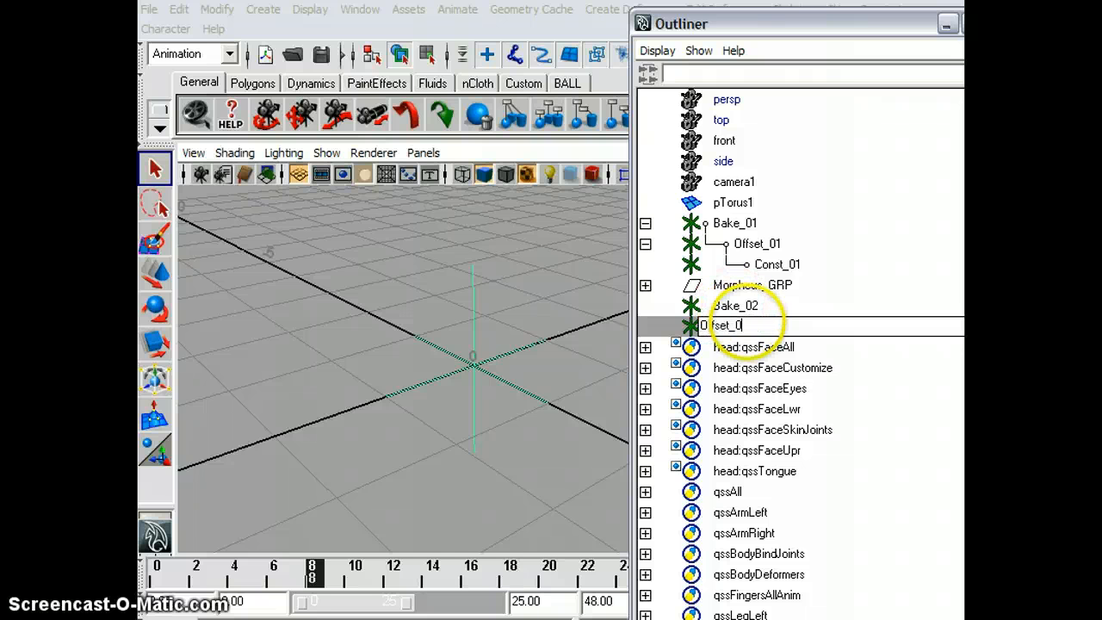
pyautogui.write('Offset_02')
pyautogui.press('Return')
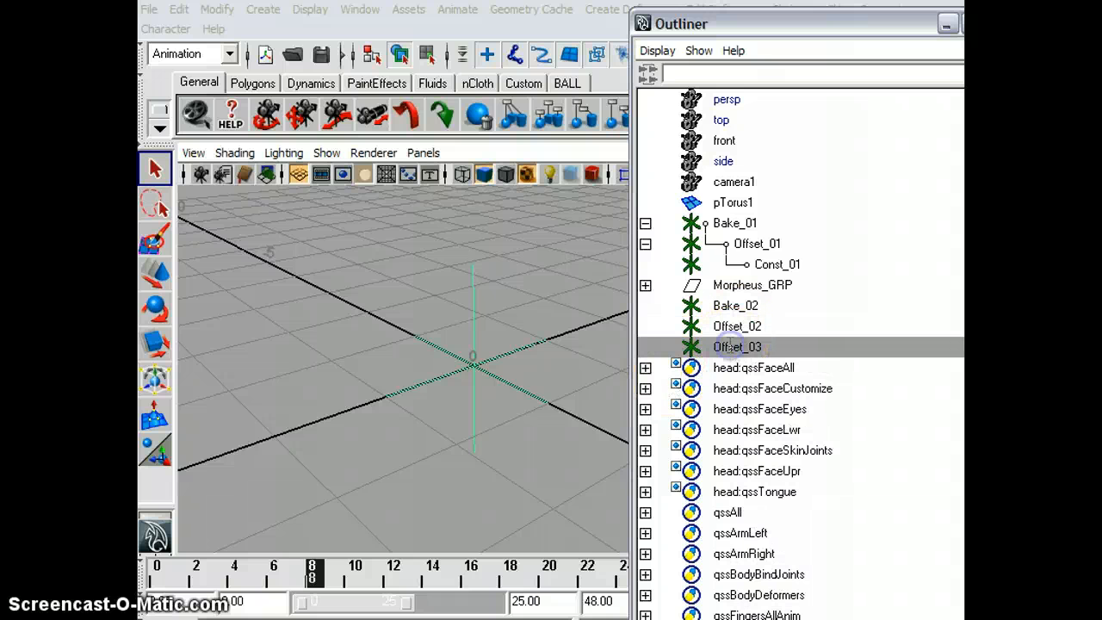
# Rename the duplicate of the Offset_02 locator as Const_02
pyautogui.doubleClick(746, 346)
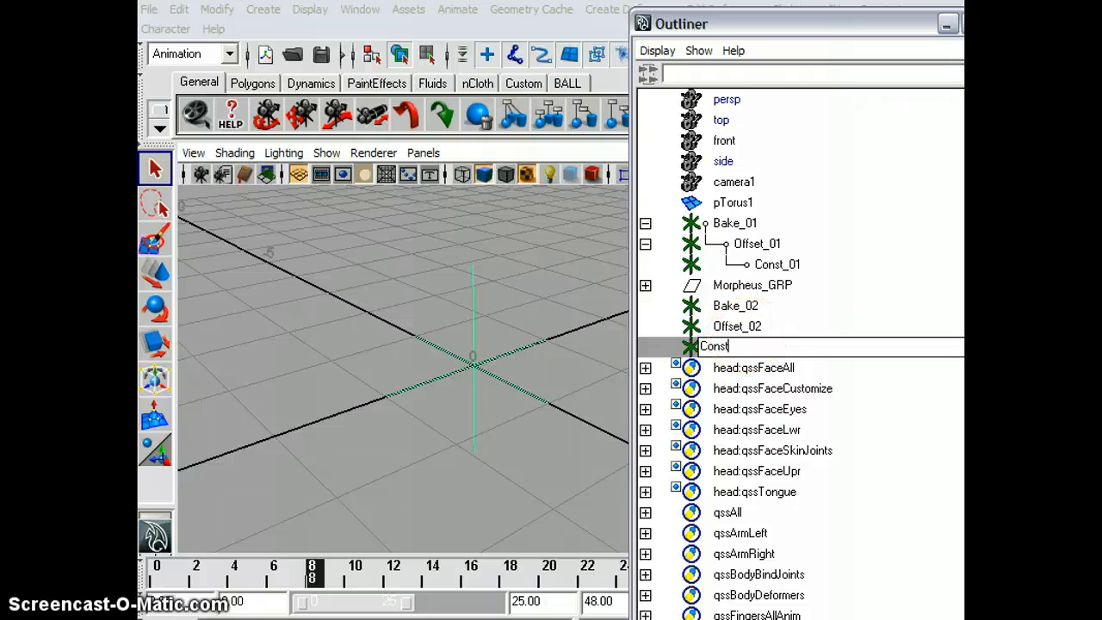
pyautogui.write('Const_02')
pyautogui.press('Return')
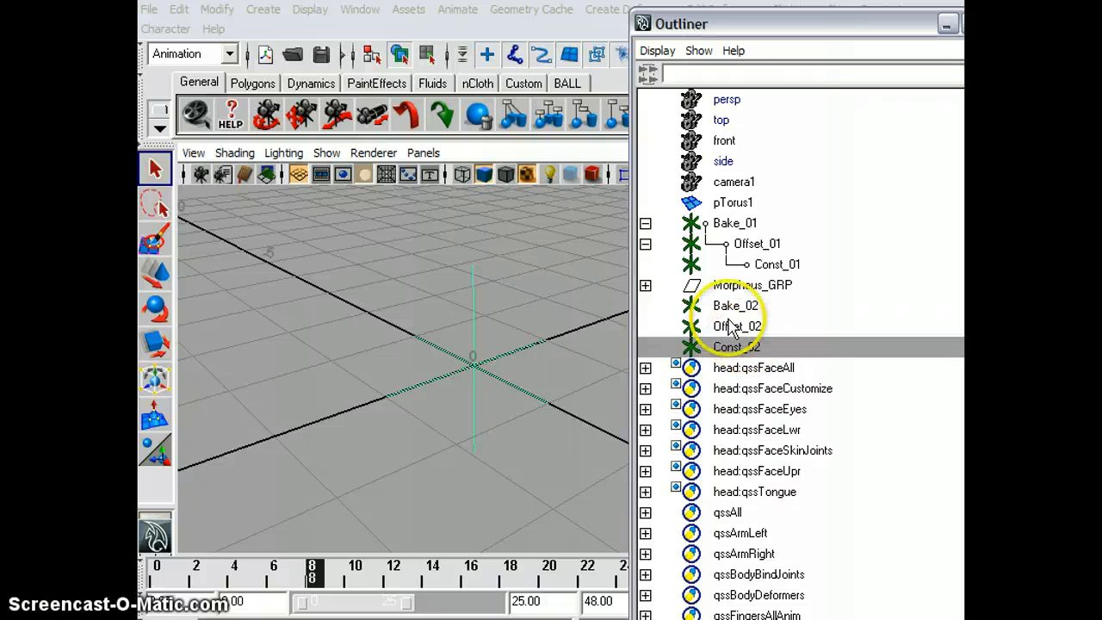
# Parent Const_02 under Offset_02 and Offset_02 under Bake_02, and expand the new hierarchy in the Outliner
pyautogui.click(739, 350)
pyautogui.moveTo(742, 351); pyautogui.dragTo(743, 306, button='middle')
pyautogui.keyDown('shift'); pyautogui.click(646, 306); pyautogui.keyUp('shift')
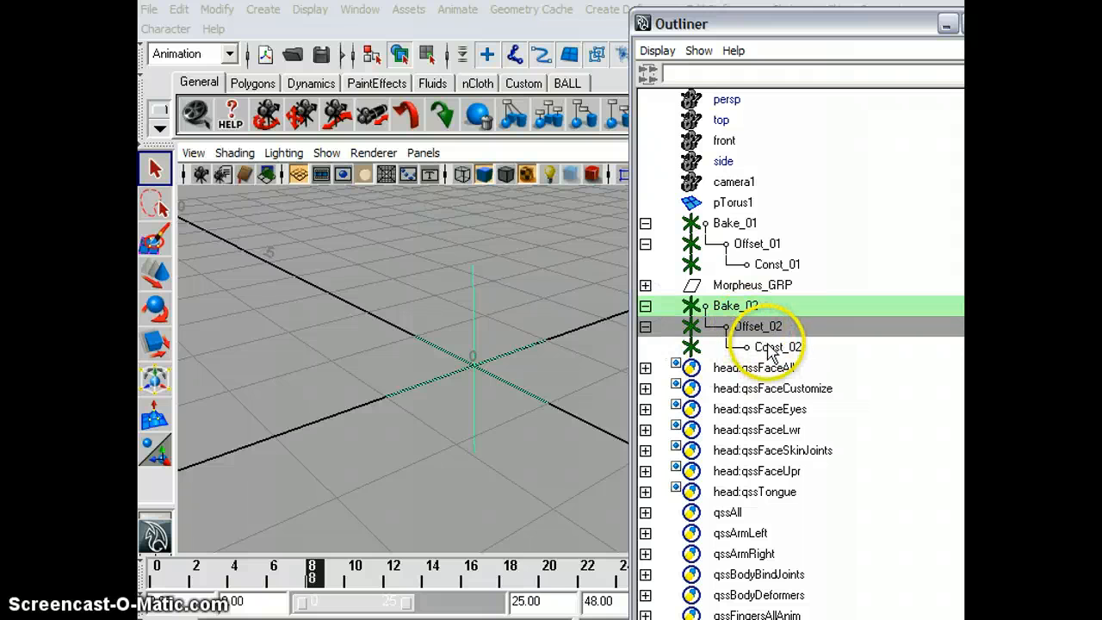
pyautogui.keyDown('ctrl'); pyautogui.click(754, 330); pyautogui.keyUp('ctrl')
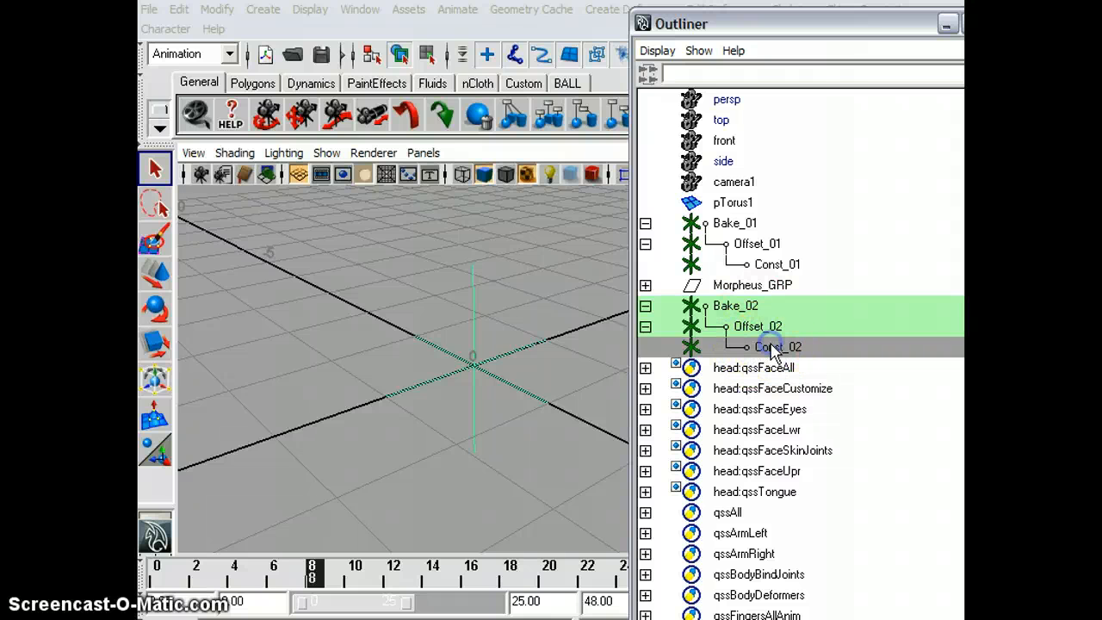
pyautogui.click(756, 331)
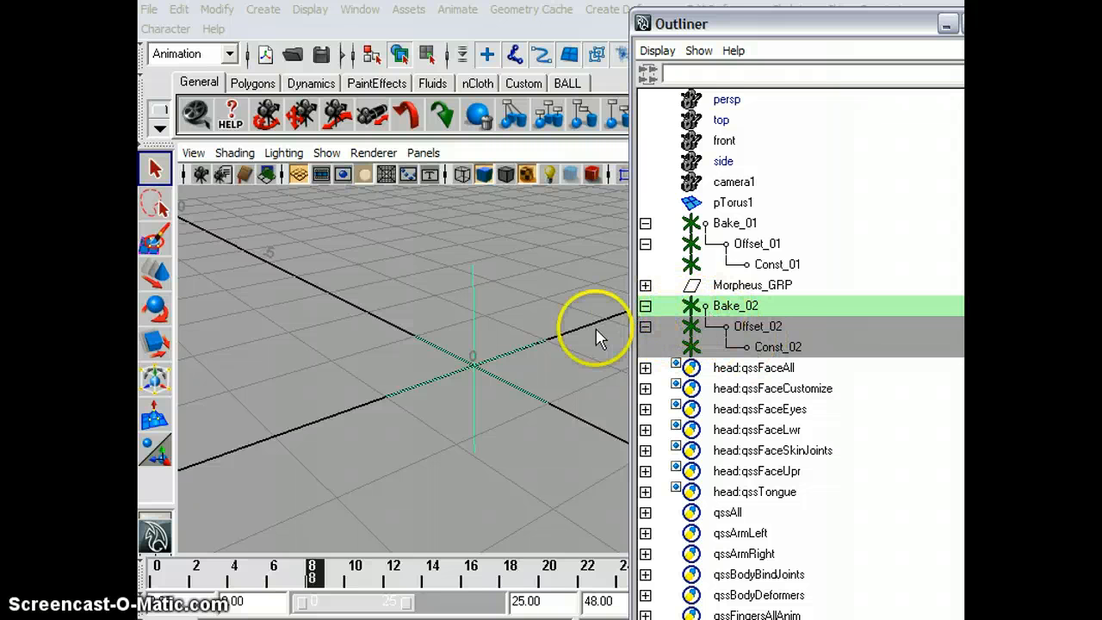
pyautogui.click(397, 306)
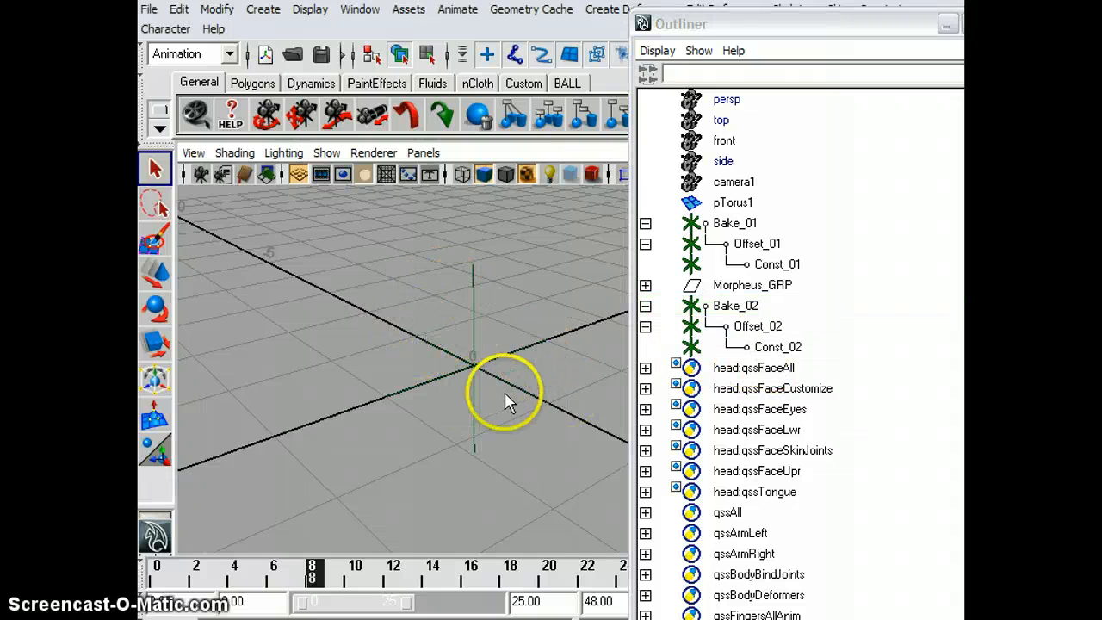
# Box-select the three overlapping locators at the origin, reposition the Outliner clear of the Channel Box, and clear the selection
pyautogui.moveTo(439, 322); pyautogui.dragTo(525, 400)
pyautogui.click(562, 410)
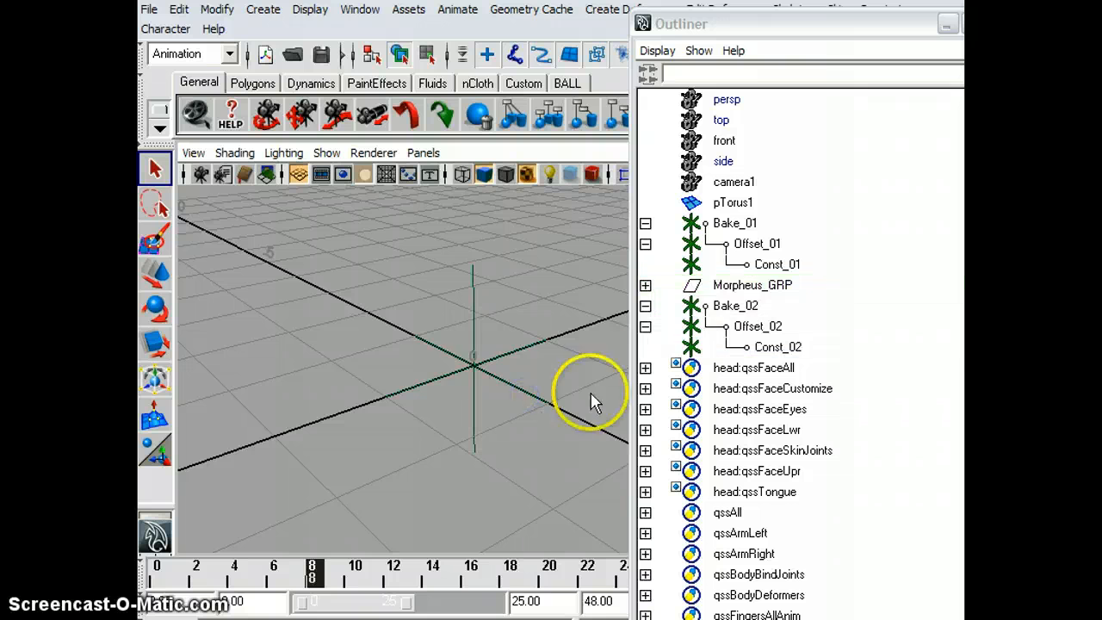
pyautogui.moveTo(424, 336); pyautogui.dragTo(494, 380)
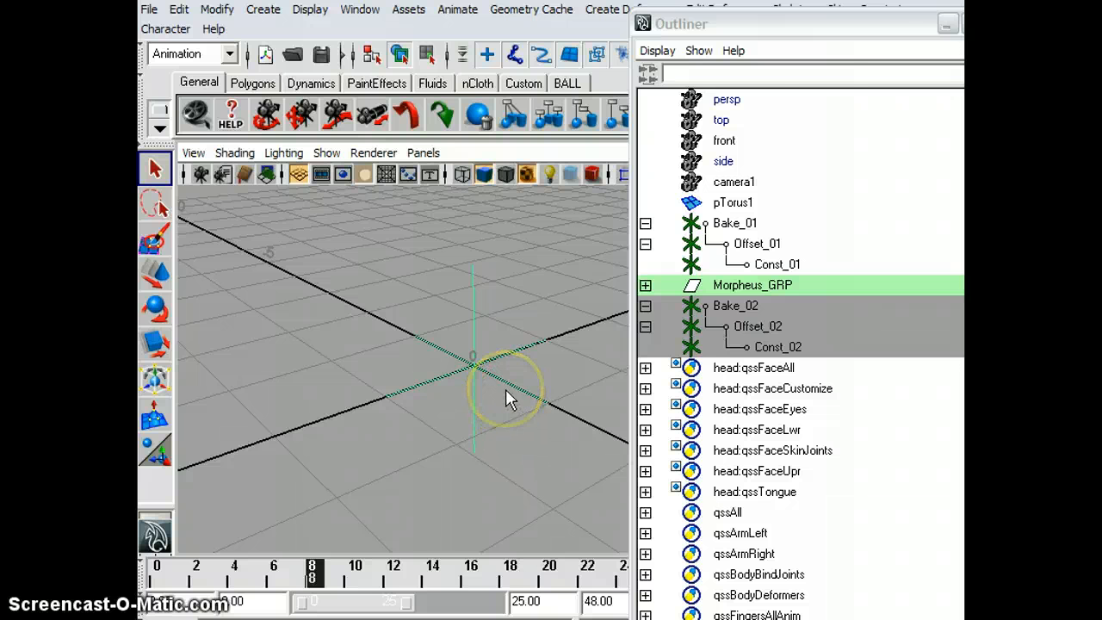
pyautogui.moveTo(861, 26); pyautogui.dragTo(1101, 1)
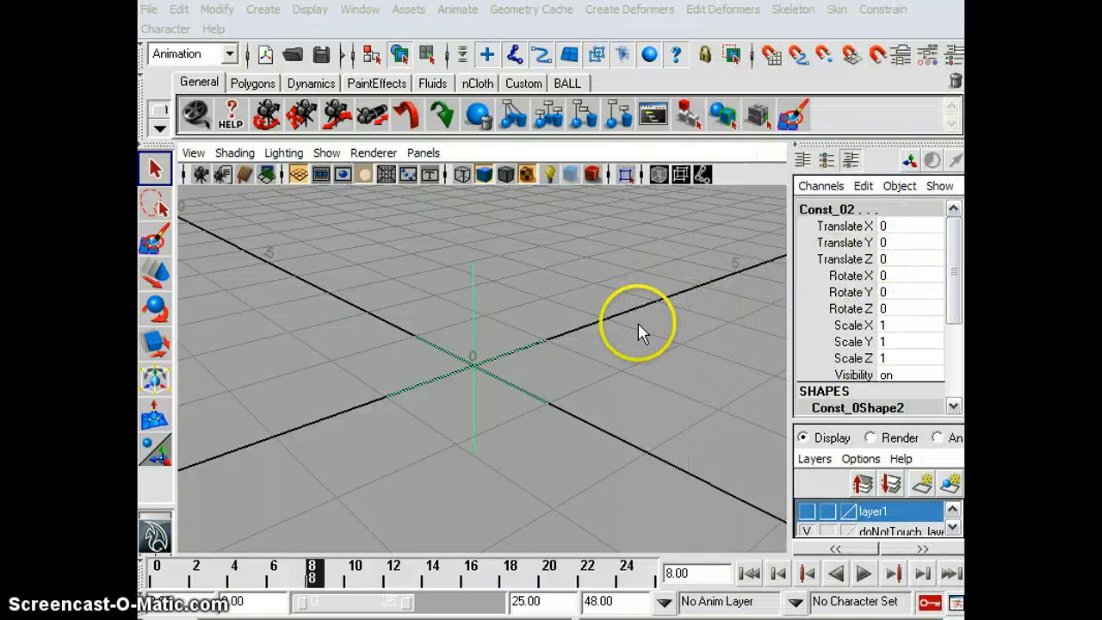
pyautogui.moveTo(1101, 2); pyautogui.dragTo(303, 3)
pyautogui.keyDown('alt'); pyautogui.moveTo(603, 360); pyautogui.dragTo(756, 345, button='middle'); pyautogui.keyUp('alt')
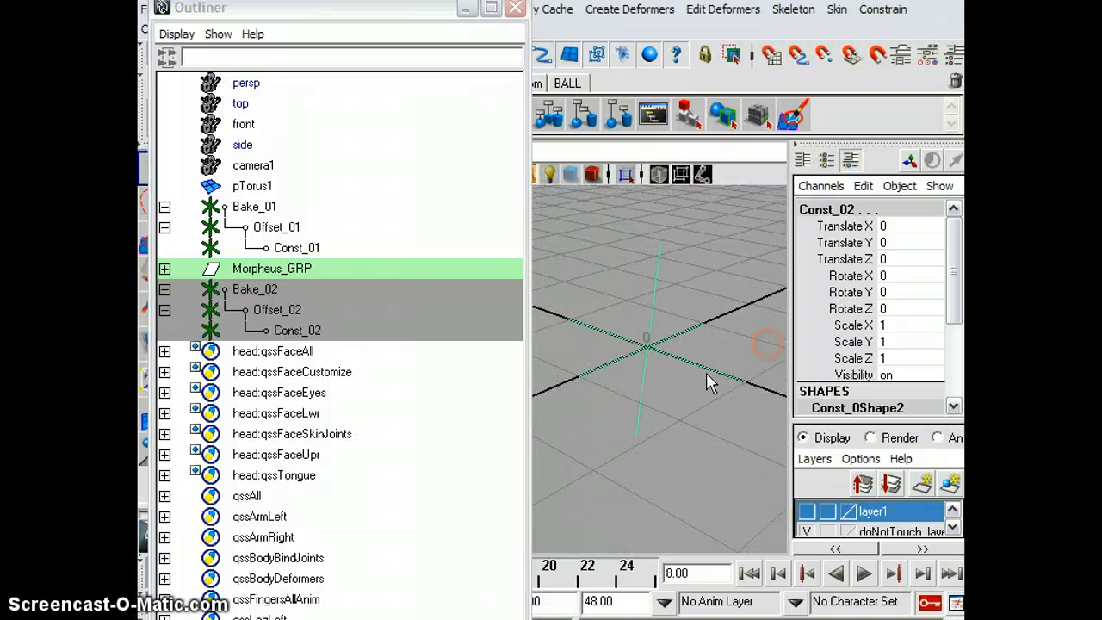
pyautogui.click(660, 418)
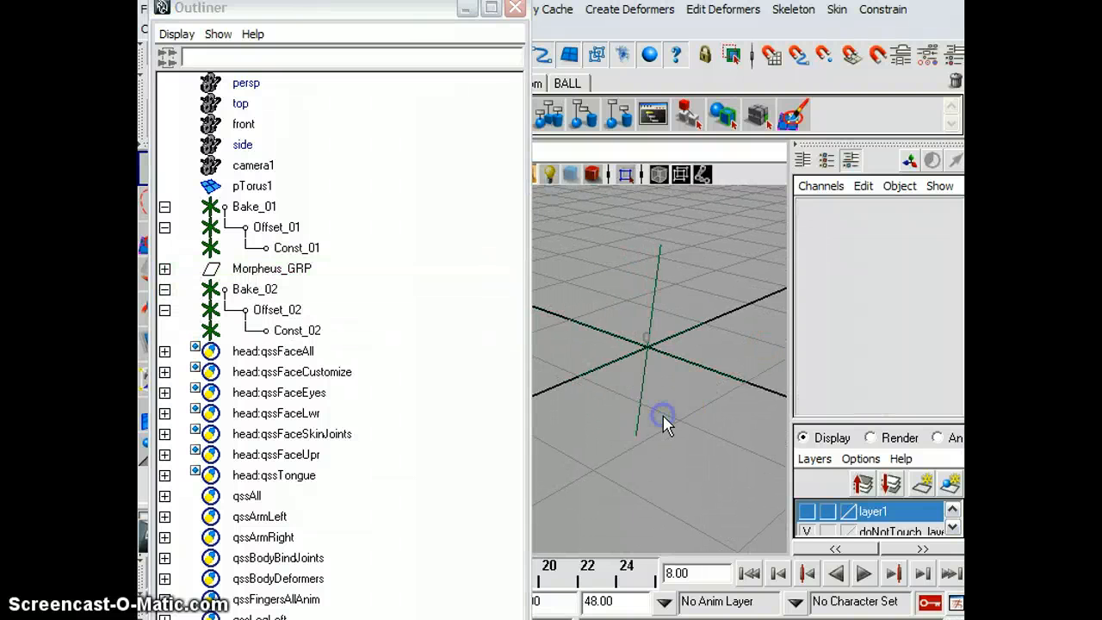
# Turn off Visibility on the Bake_02 locator's shape node in the Attribute Editor
pyautogui.click(258, 289)
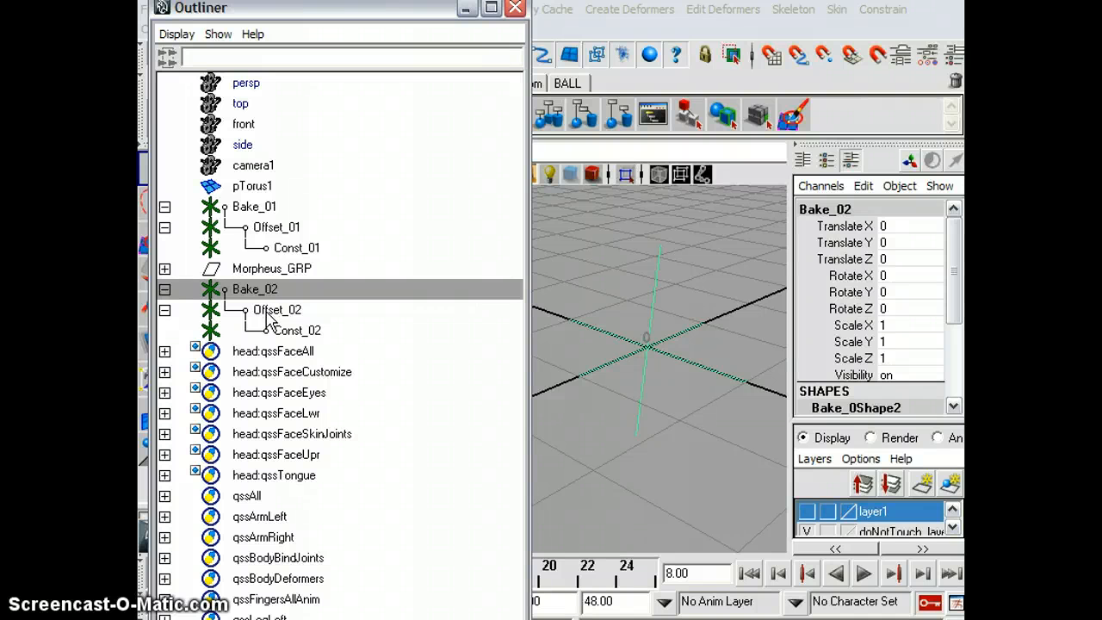
pyautogui.click(274, 311)
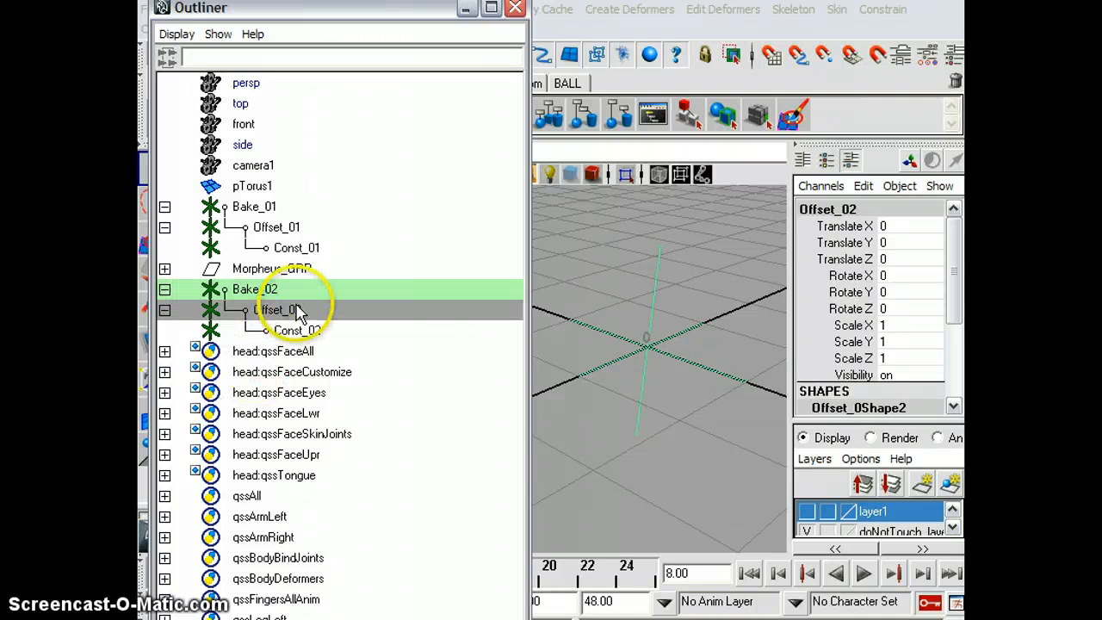
pyautogui.click(258, 293)
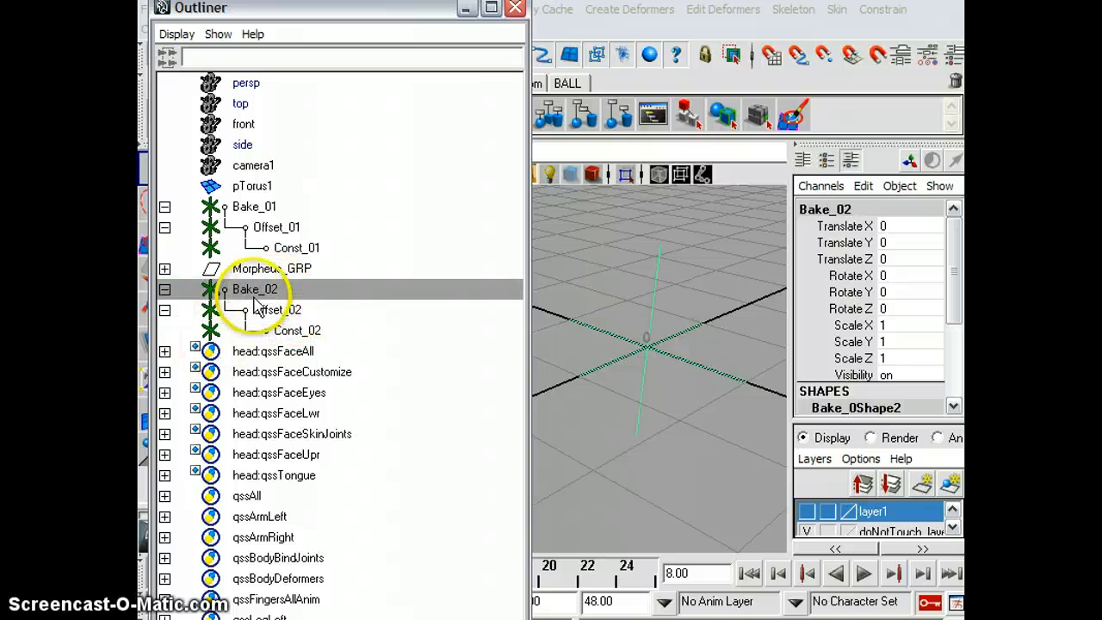
pyautogui.click(295, 335)
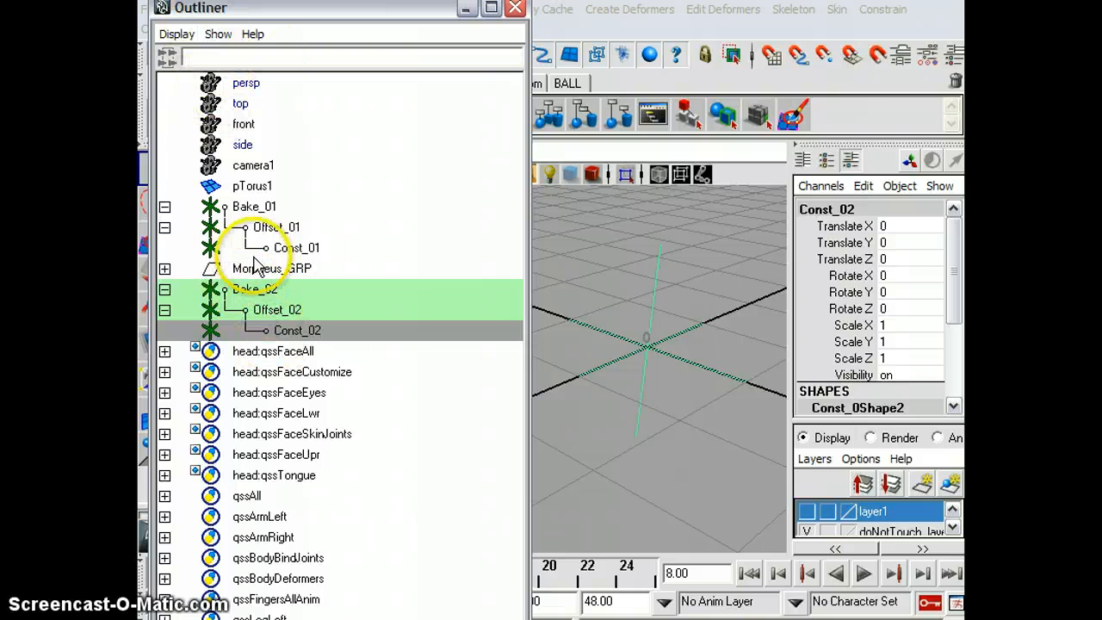
pyautogui.click(248, 291)
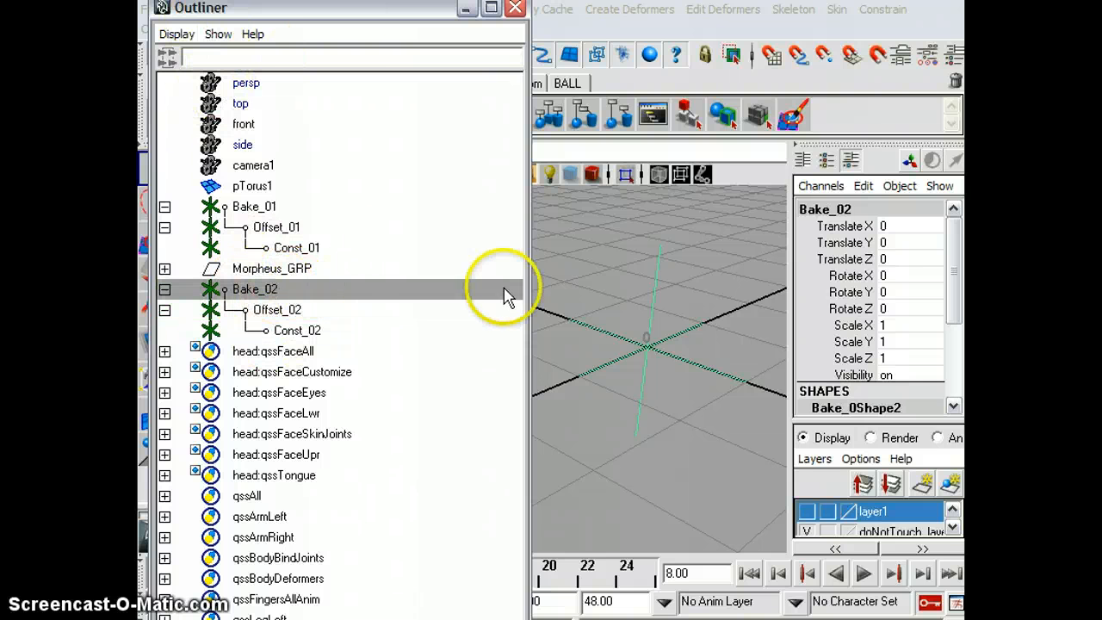
pyautogui.click(564, 308)
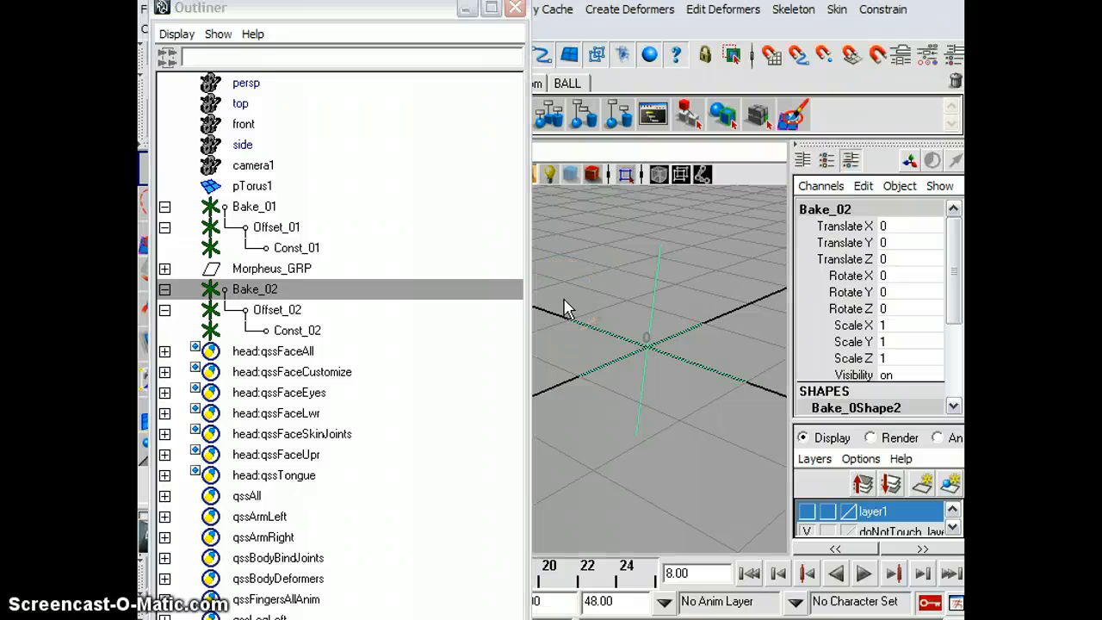
pyautogui.hotkey('ctrl', 'a')
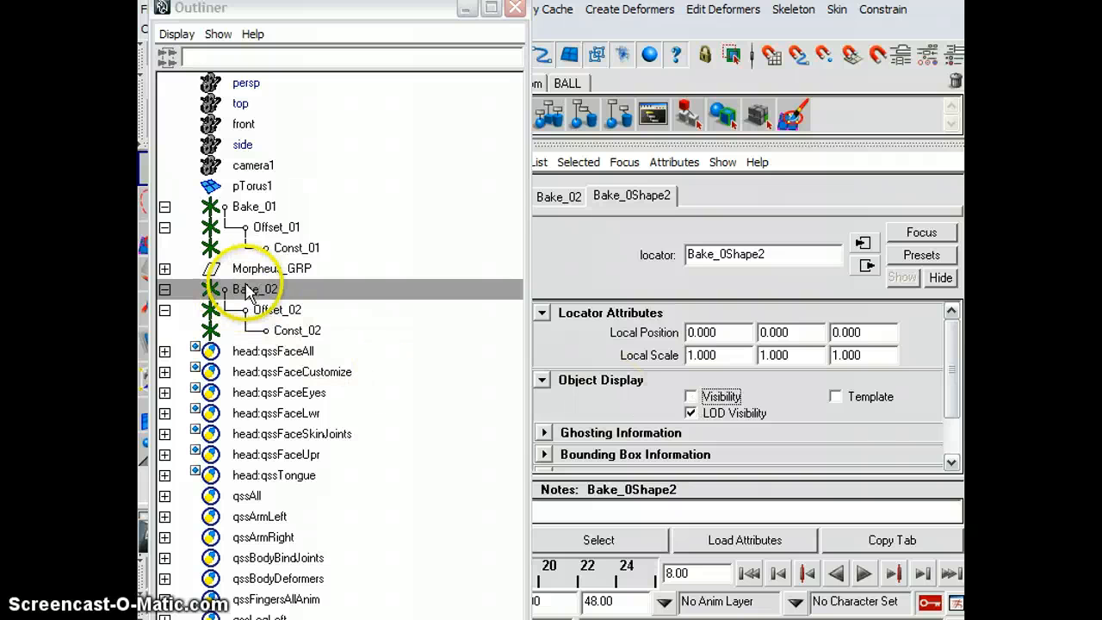
# Turn off Visibility on the Const_02 locator's shape node and return to the Channel Box
pyautogui.click(296, 332)
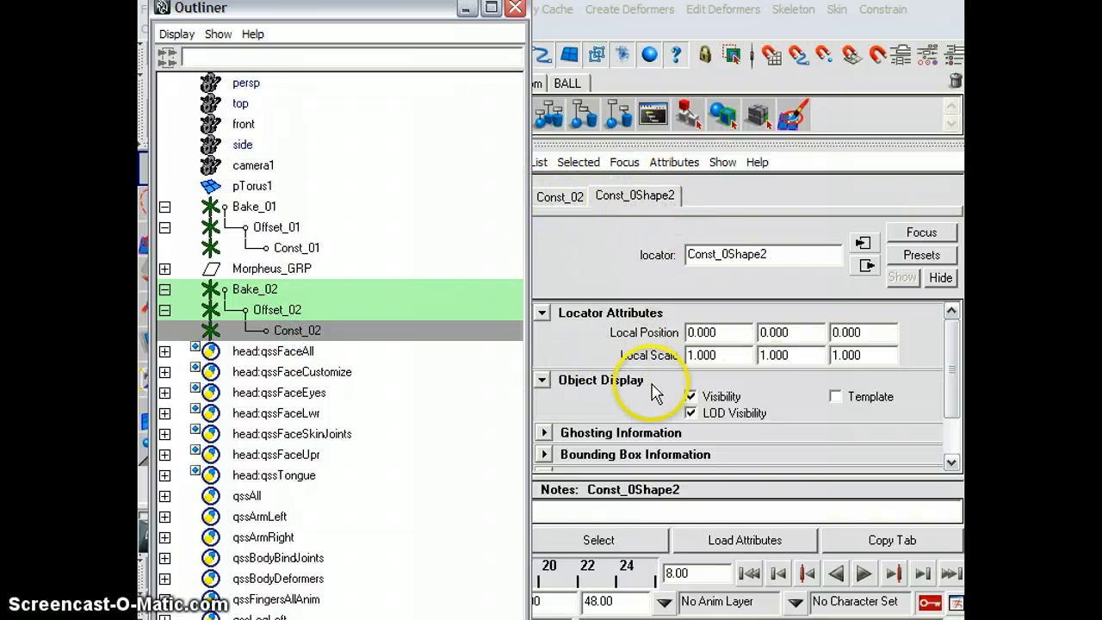
pyautogui.click(690, 397)
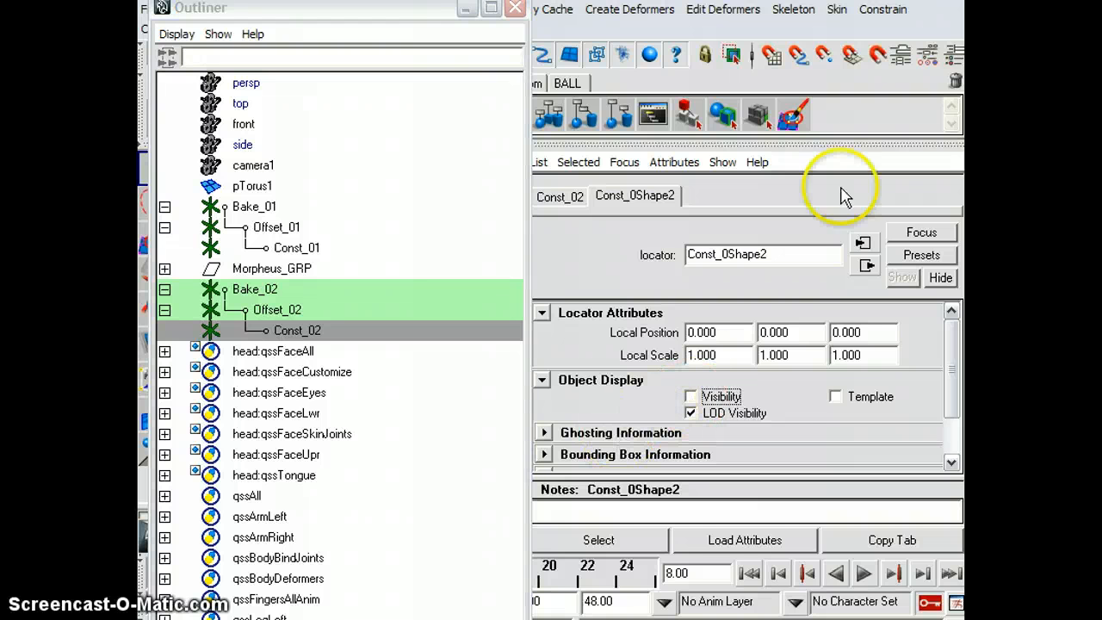
pyautogui.click(955, 59)
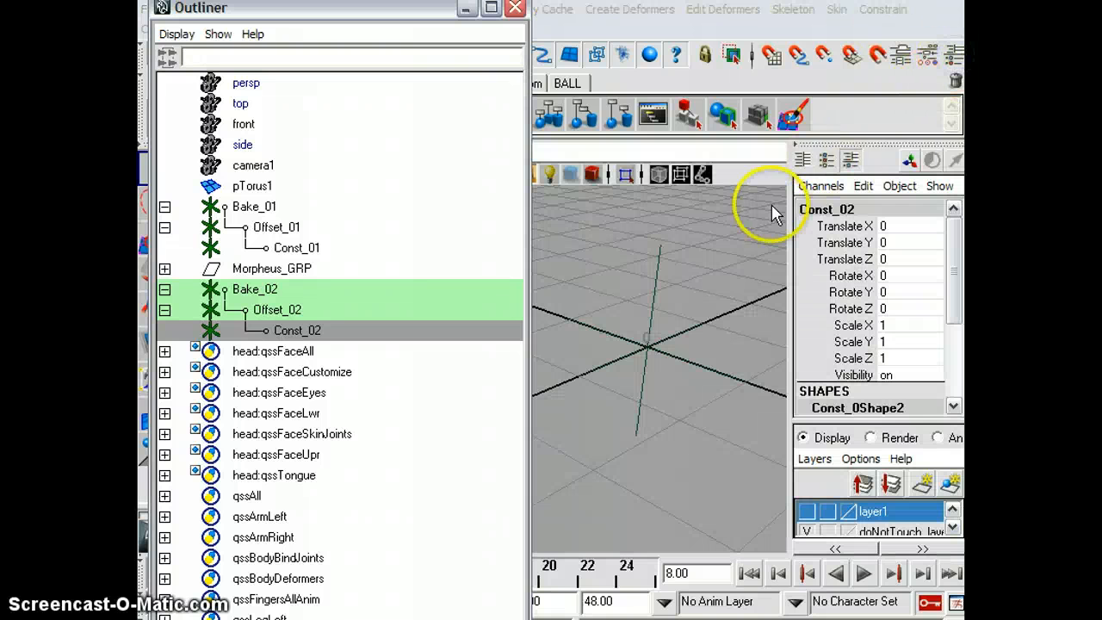
pyautogui.click(620, 286)
pyautogui.click(679, 370)
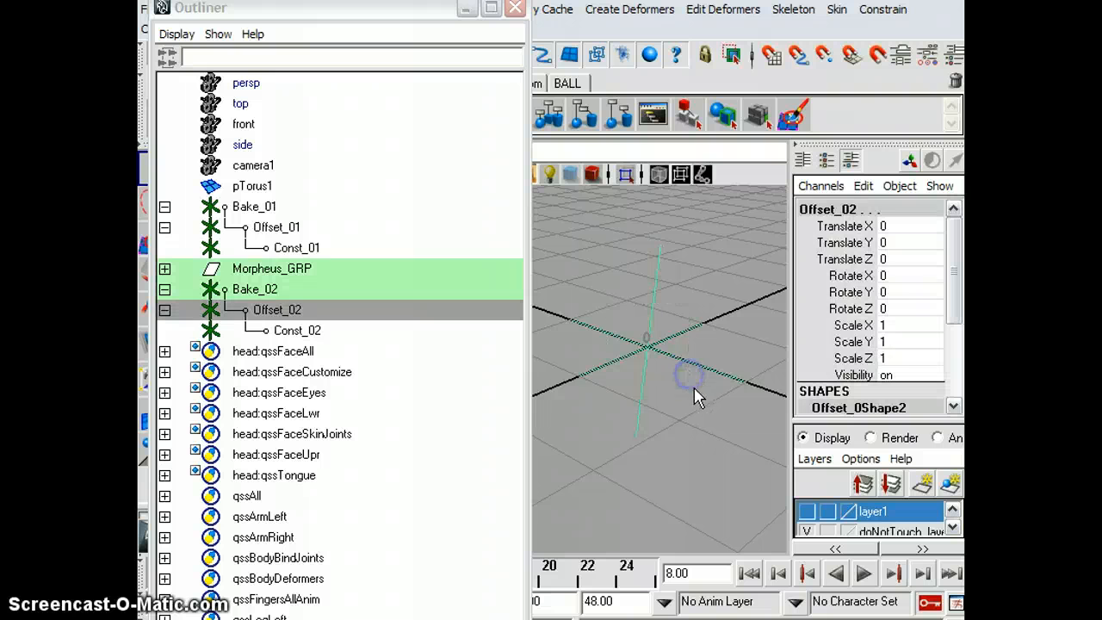
# Move Bake_02 with its child locators away from the origin to about X -2.898, Y 1.294, Z -0.952
pyautogui.click(250, 288)
pyautogui.press('w')
pyautogui.moveTo(698, 361); pyautogui.dragTo(717, 401)
pyautogui.click(671, 263)
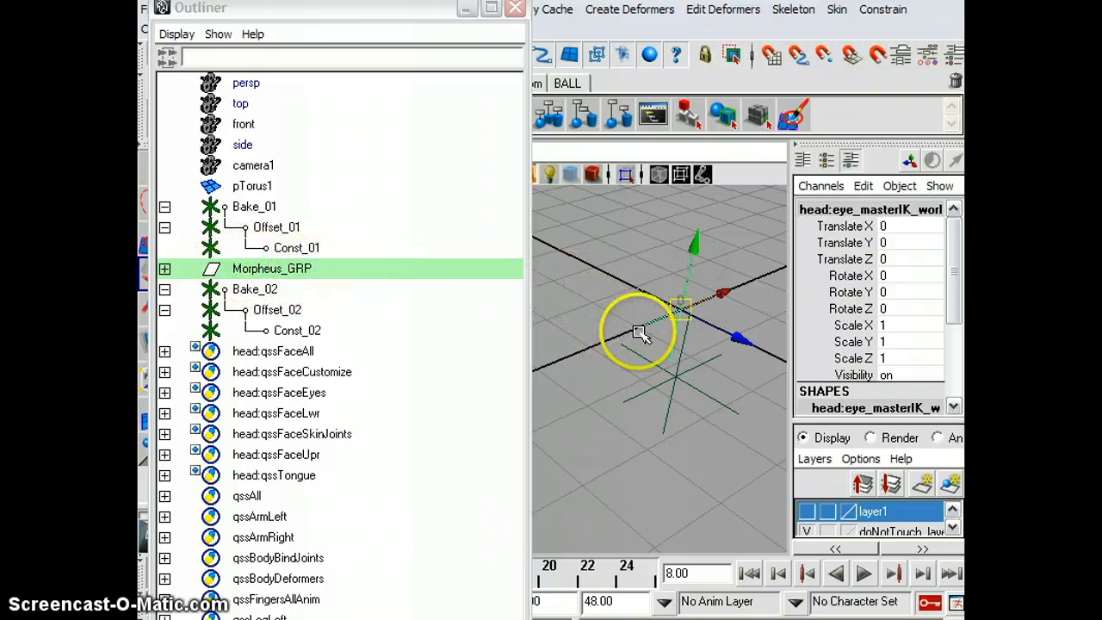
pyautogui.keyDown('alt'); pyautogui.moveTo(691, 352); pyautogui.dragTo(620, 315); pyautogui.keyUp('alt')
pyautogui.keyDown('alt'); pyautogui.moveTo(603, 372); pyautogui.dragTo(556, 387, button='right'); pyautogui.keyUp('alt')
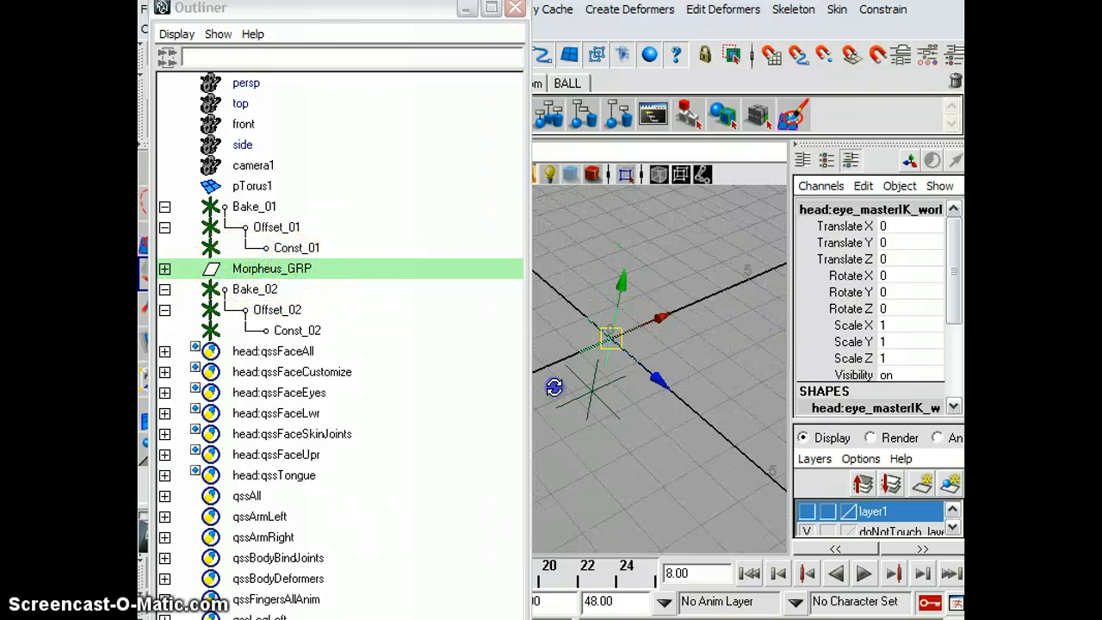
pyautogui.keyDown('alt'); pyautogui.moveTo(557, 386); pyautogui.dragTo(628, 345); pyautogui.keyUp('alt')
pyautogui.click(237, 291)
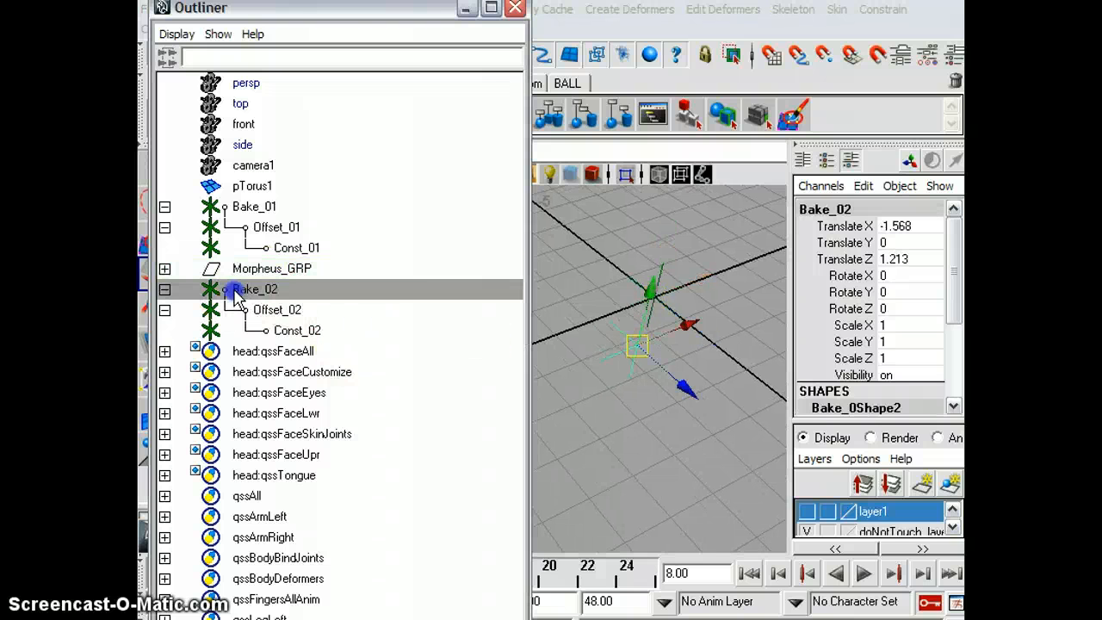
pyautogui.moveTo(638, 346); pyautogui.dragTo(568, 283)
pyautogui.keyDown('alt'); pyautogui.moveTo(565, 295); pyautogui.dragTo(719, 355, button='middle'); pyautogui.keyUp('alt')
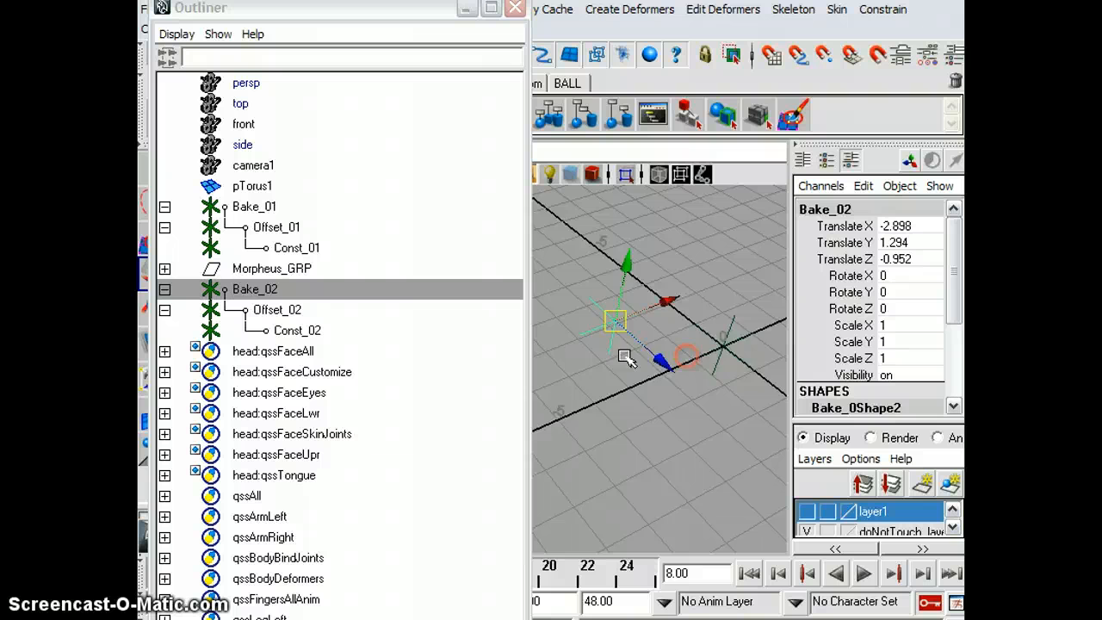
pyautogui.keyDown('alt'); pyautogui.moveTo(626, 358); pyautogui.dragTo(647, 394); pyautogui.keyUp('alt')
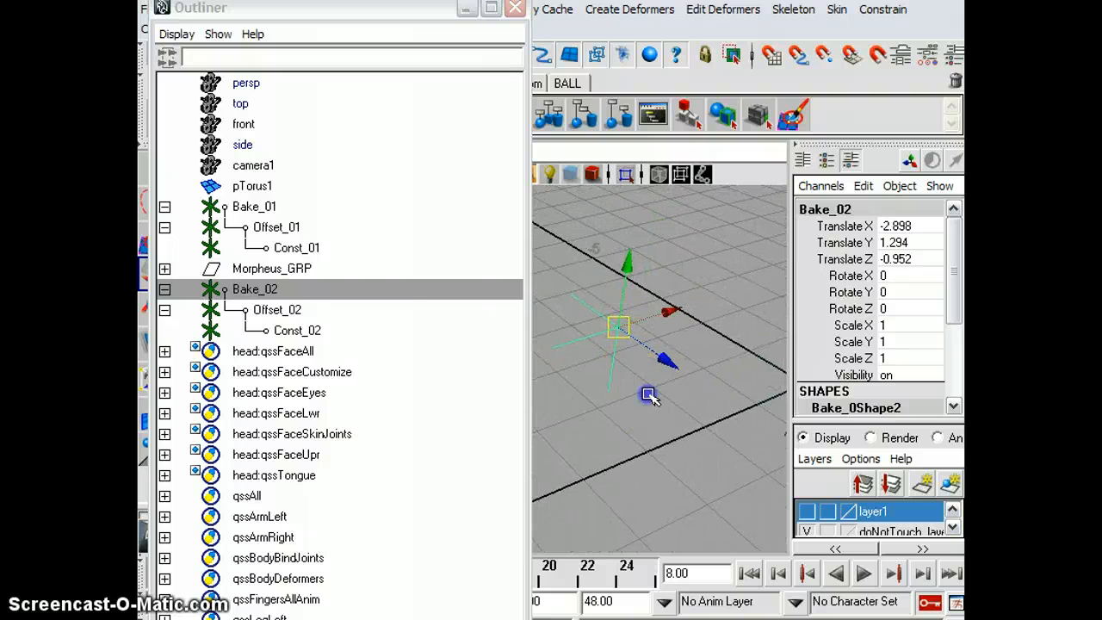
# Box-select the visible locator in the viewport to check which node it picks, and reselect Bake_02
pyautogui.click(646, 393)
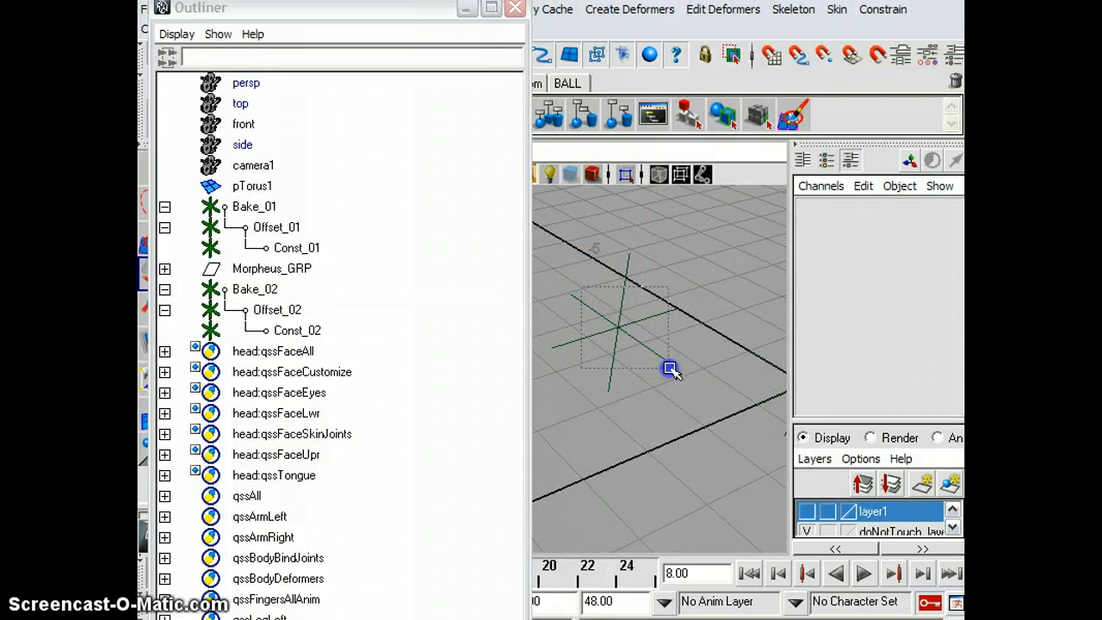
pyautogui.moveTo(671, 373); pyautogui.dragTo(672, 376)
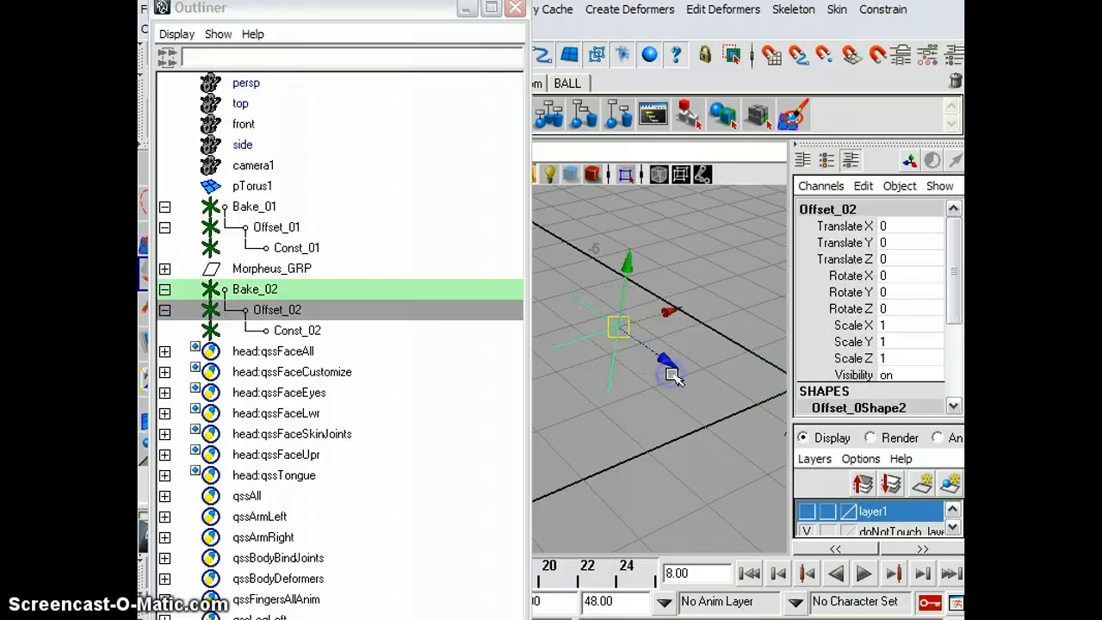
pyautogui.click(311, 313)
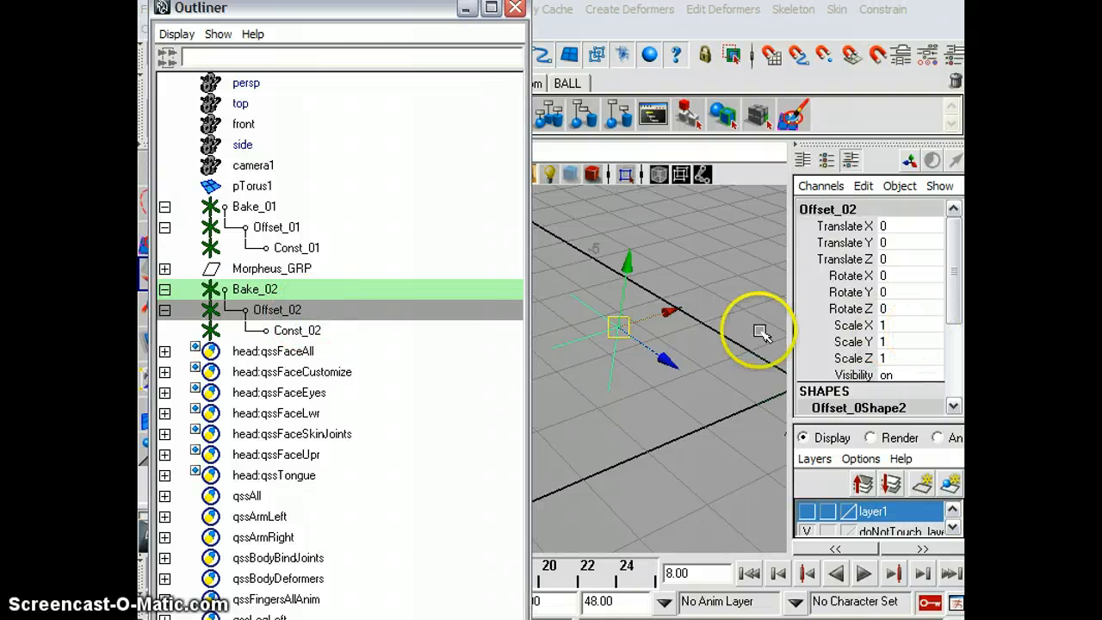
pyautogui.click(284, 289)
pyautogui.keyDown('alt'); pyautogui.moveTo(674, 334); pyautogui.dragTo(576, 322, button='right'); pyautogui.keyUp('alt')
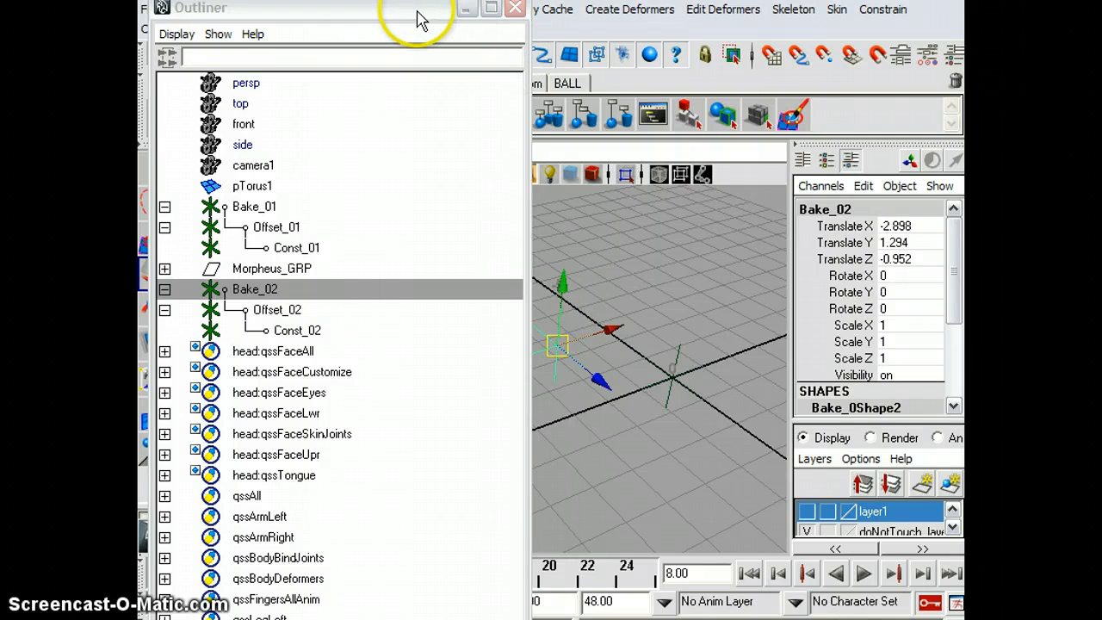
# Move the Outliner window out of the way of the perspective view
pyautogui.moveTo(416, 12); pyautogui.dragTo(1101, 5)
pyautogui.keyDown('alt'); pyautogui.moveTo(448, 463); pyautogui.dragTo(394, 469, button='middle'); pyautogui.keyUp('alt')
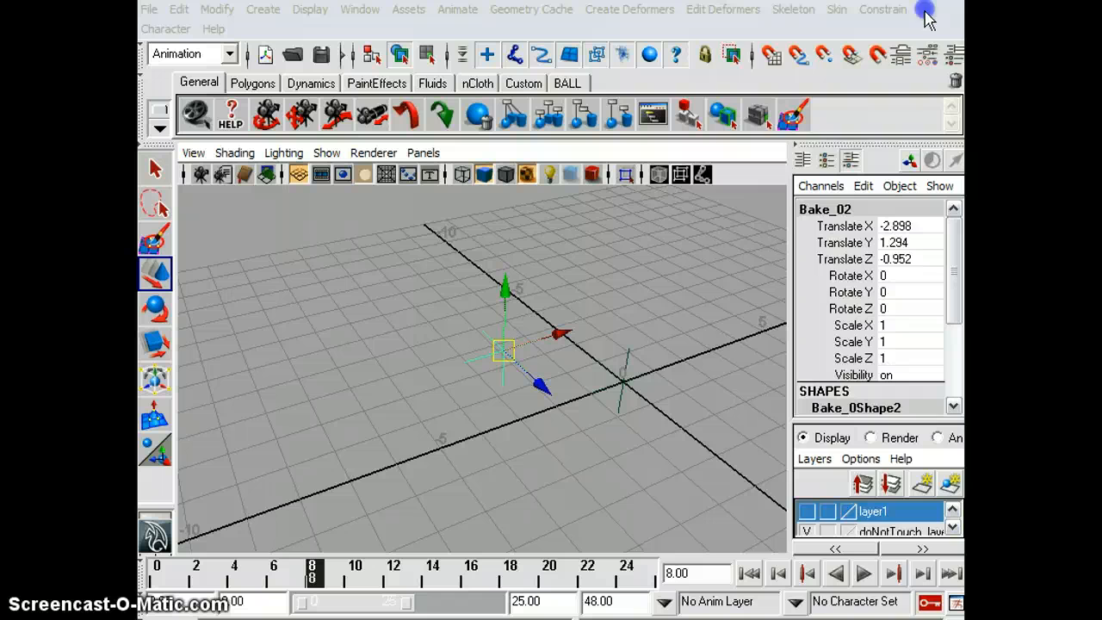
pyautogui.moveTo(925, 12); pyautogui.dragTo(1101, 61)
# Move Bake_02 up beside the character's hand with the red controls, to about X -39.272, Y 67.98, Z -34.812
pyautogui.keyDown('alt'); pyautogui.moveTo(403, 470); pyautogui.dragTo(229, 419, button='right'); pyautogui.keyUp('alt')
pyautogui.keyDown('alt'); pyautogui.moveTo(522, 337); pyautogui.dragTo(423, 384, button='middle'); pyautogui.keyUp('alt')
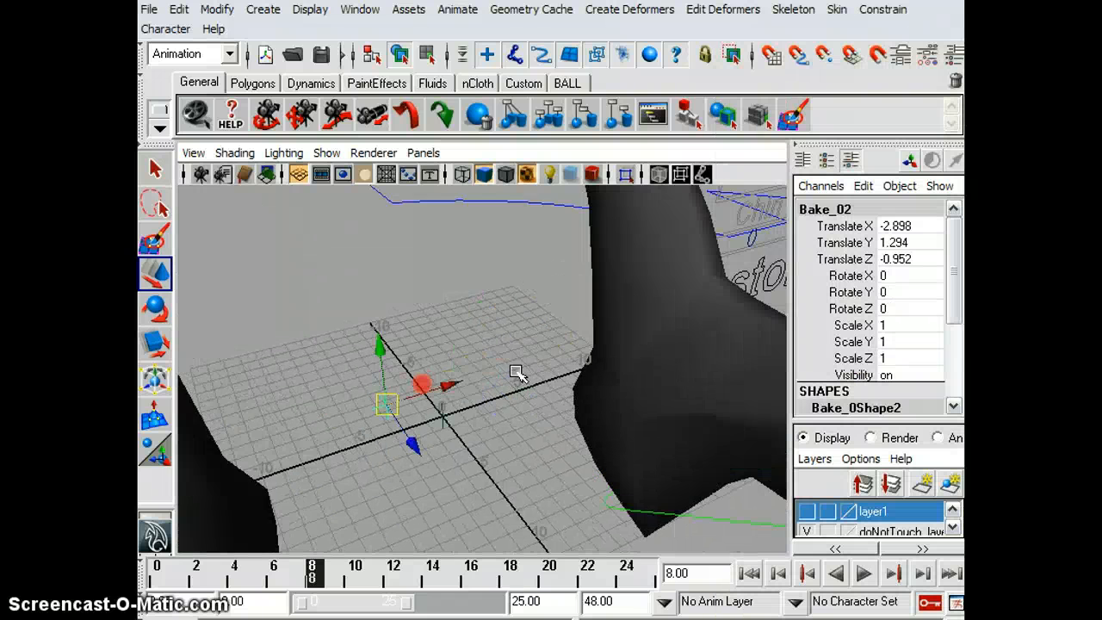
pyautogui.keyDown('alt'); pyautogui.moveTo(517, 374); pyautogui.dragTo(332, 332, button='right'); pyautogui.keyUp('alt')
pyautogui.keyDown('alt'); pyautogui.moveTo(408, 263); pyautogui.dragTo(374, 444, button='middle'); pyautogui.keyUp('alt')
pyautogui.keyDown('alt'); pyautogui.moveTo(534, 351); pyautogui.dragTo(398, 321, button='right'); pyautogui.keyUp('alt')
pyautogui.keyDown('alt'); pyautogui.moveTo(398, 312); pyautogui.dragTo(446, 405, button='middle'); pyautogui.keyUp('alt')
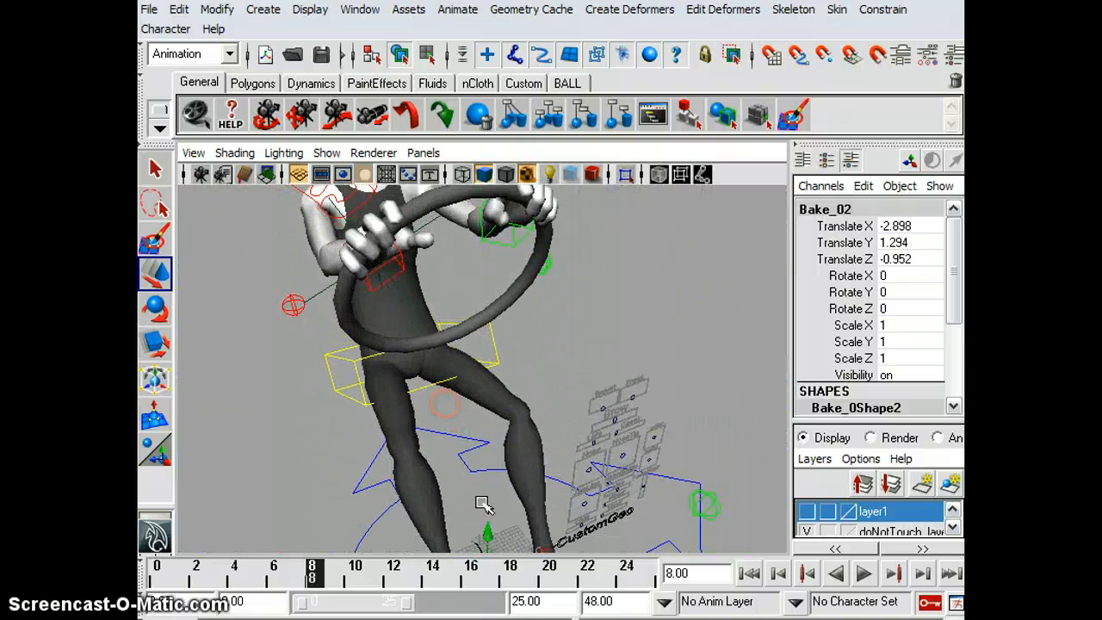
pyautogui.keyDown('alt'); pyautogui.moveTo(503, 497); pyautogui.dragTo(502, 478, button='middle'); pyautogui.keyUp('alt')
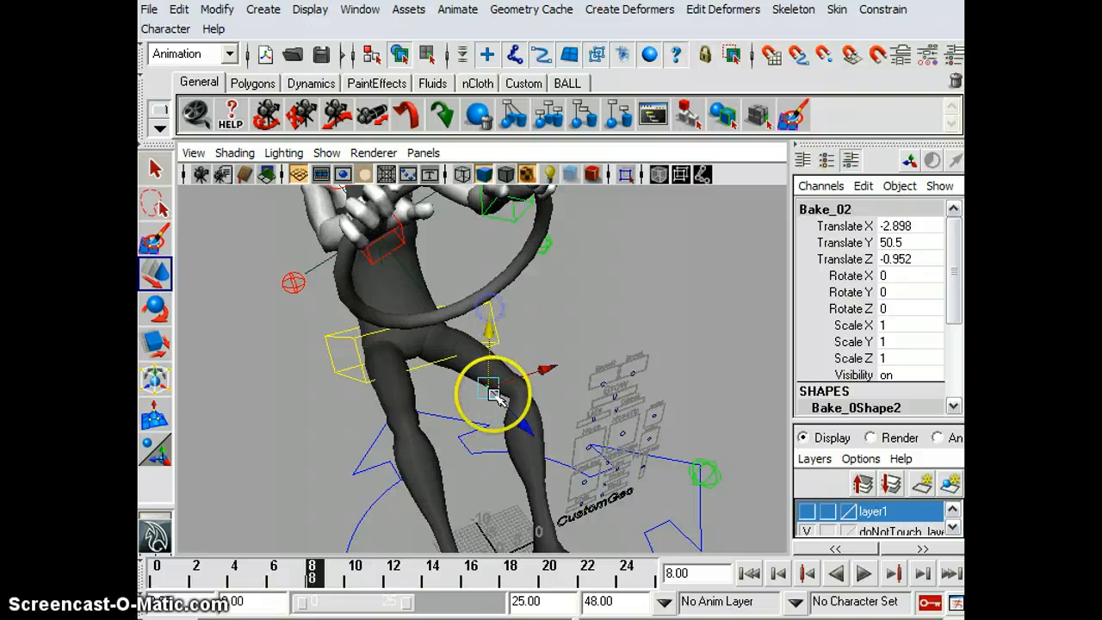
pyautogui.moveTo(493, 395); pyautogui.dragTo(445, 365)
pyautogui.keyDown('alt'); pyautogui.moveTo(369, 249); pyautogui.dragTo(460, 382, button='middle'); pyautogui.keyUp('alt')
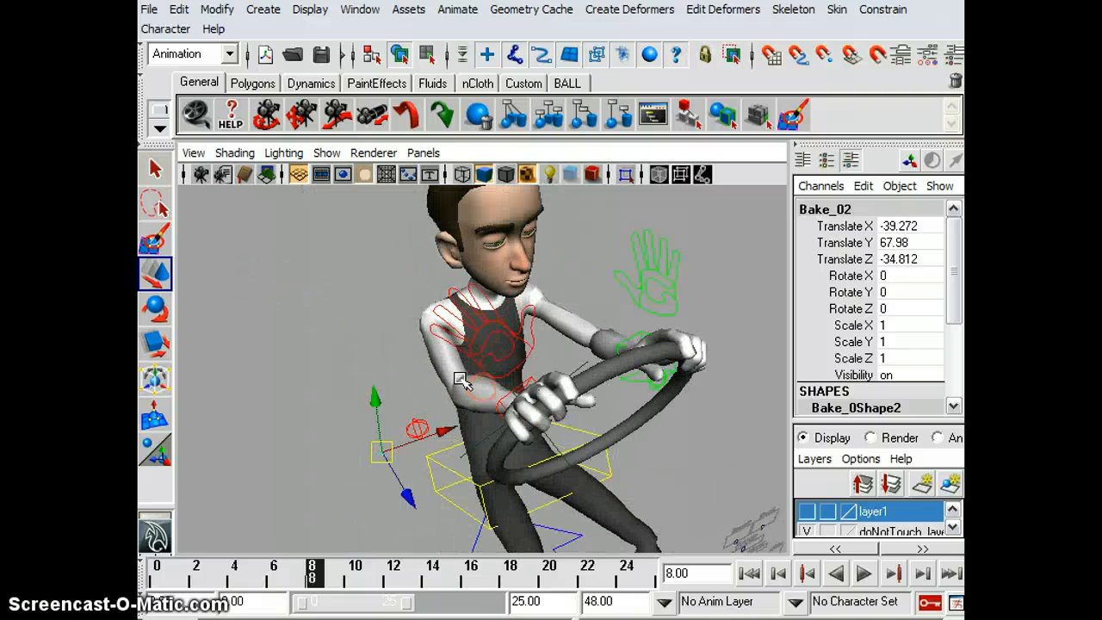
pyautogui.keyDown('alt'); pyautogui.moveTo(460, 382); pyautogui.dragTo(425, 339); pyautogui.keyUp('alt')
pyautogui.keyDown('alt'); pyautogui.moveTo(479, 377); pyautogui.dragTo(436, 358, button='right'); pyautogui.keyUp('alt')
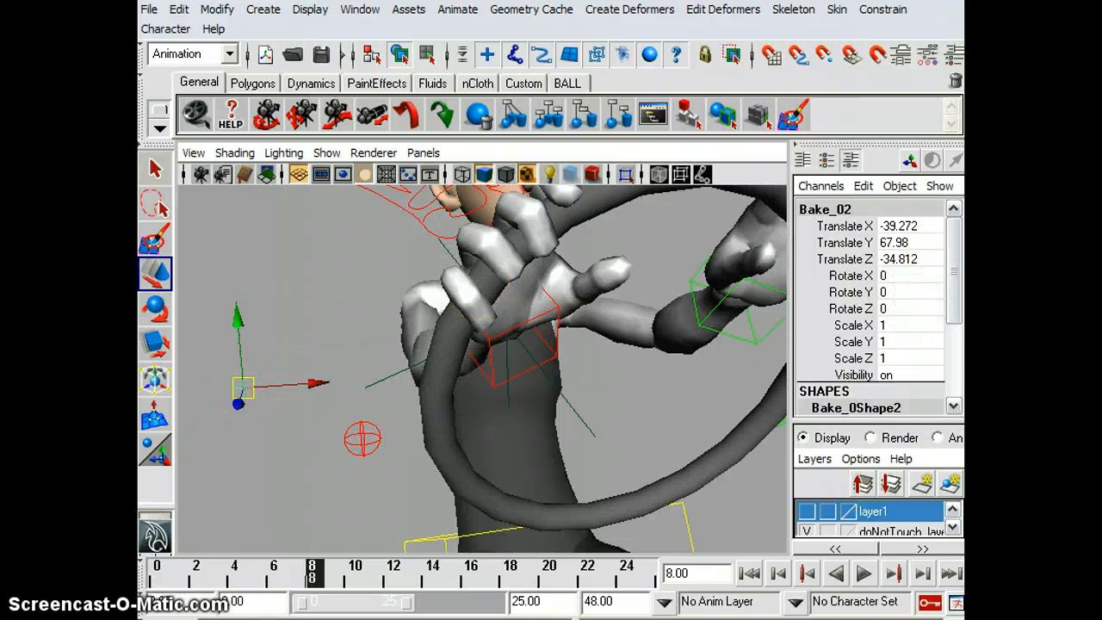
# Set Local Scale X, Y and Z of the Offset_02 locator shape to 10.1
pyautogui.moveTo(963, 19); pyautogui.dragTo(962, 51)
pyautogui.click(620, 381)
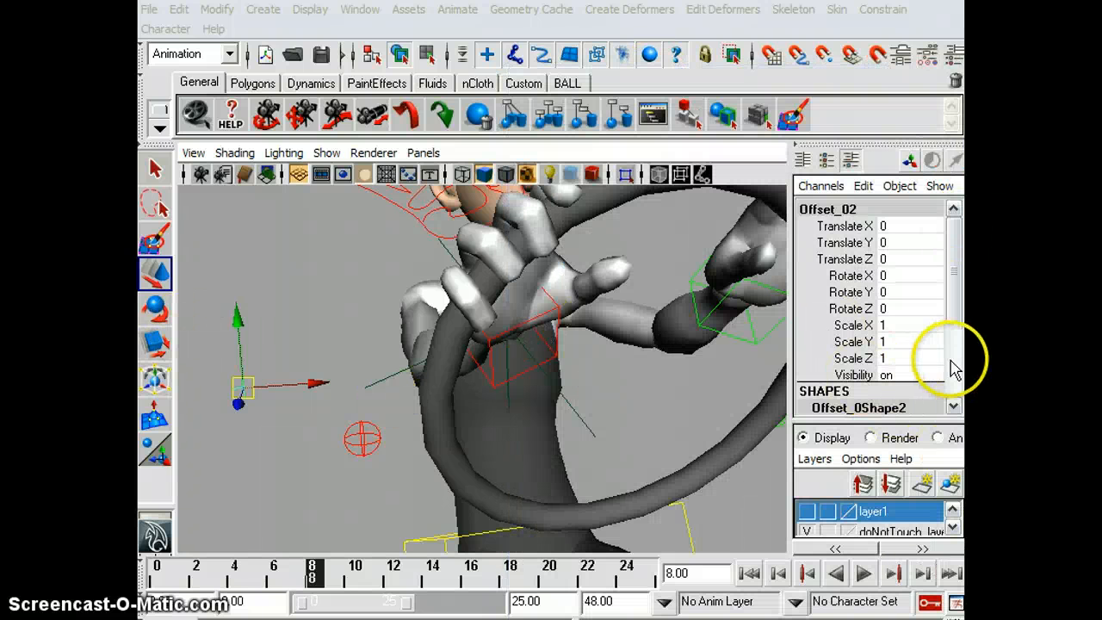
pyautogui.scroll(-1, 885, 353)
pyautogui.scroll(-3, 885, 353)
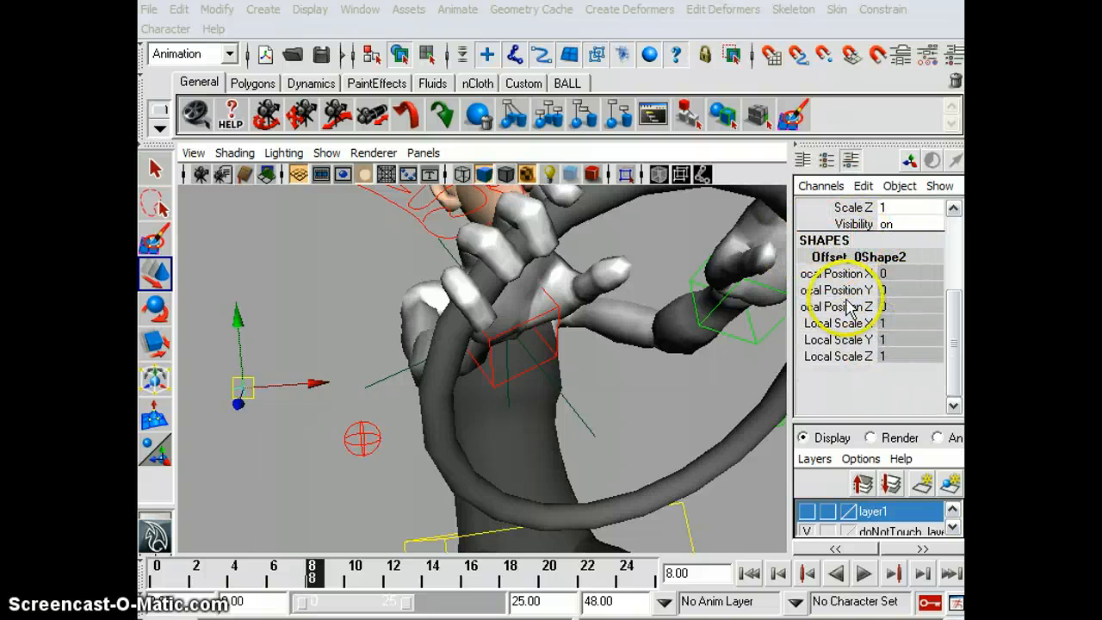
pyautogui.moveTo(864, 330); pyautogui.dragTo(864, 324)
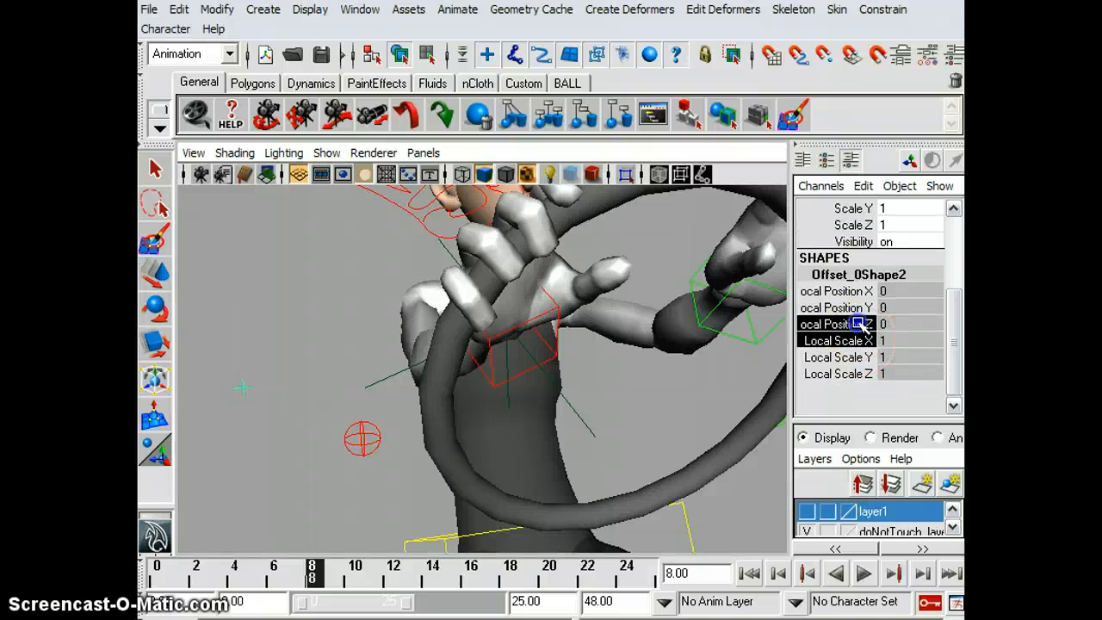
pyautogui.scroll(3, 863, 330)
pyautogui.scroll(-1, 863, 328)
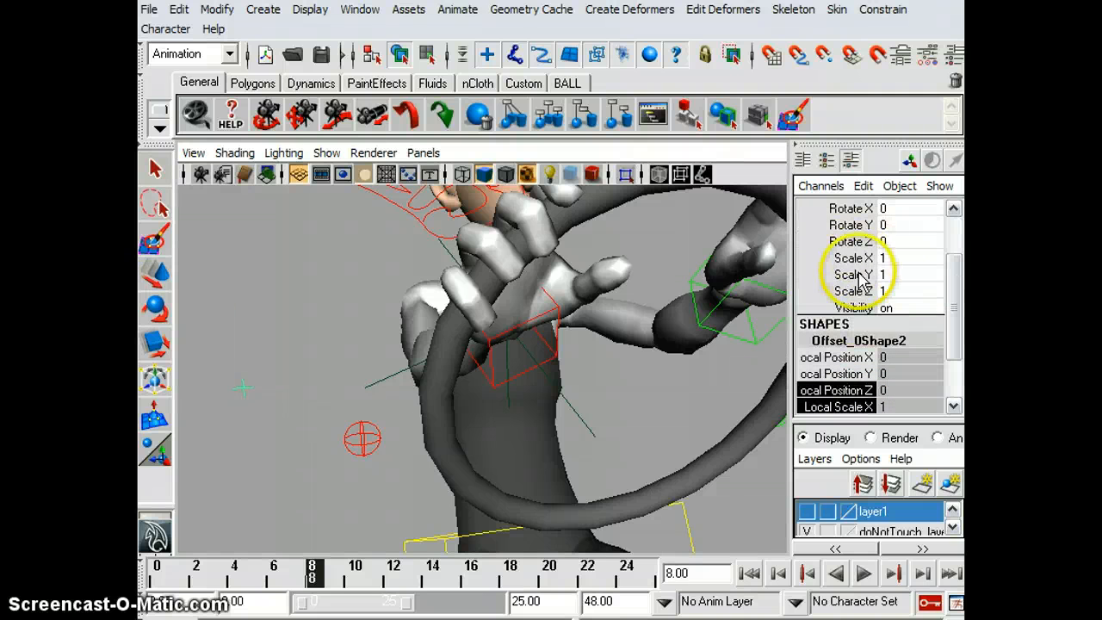
pyautogui.scroll(-1, 850, 349)
pyautogui.click(847, 358)
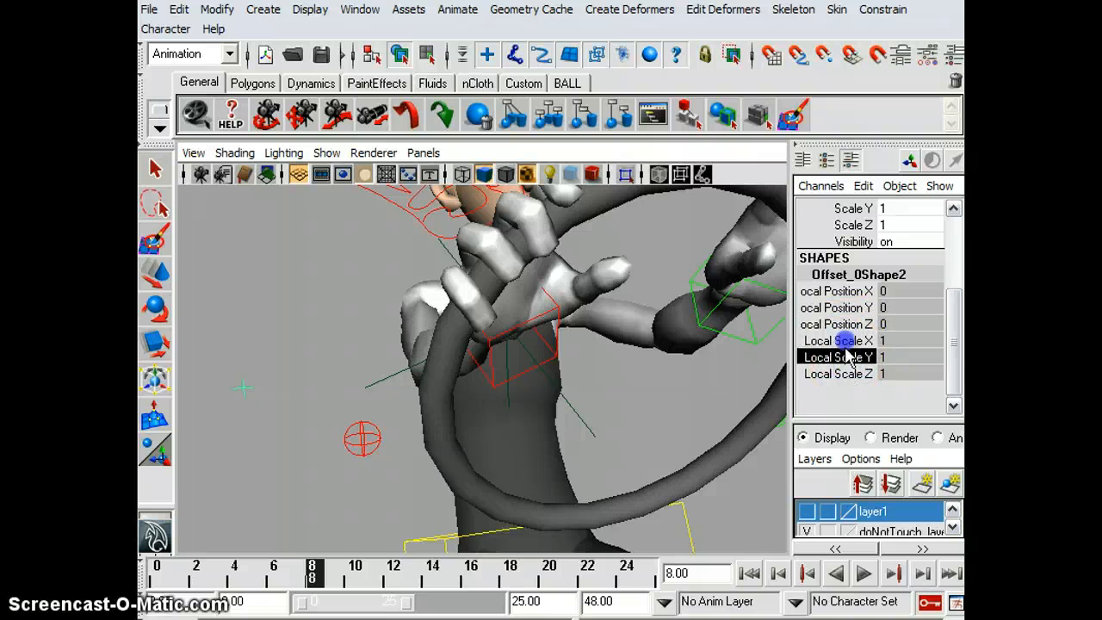
pyautogui.moveTo(848, 357); pyautogui.dragTo(849, 359)
pyautogui.moveTo(263, 421); pyautogui.dragTo(263, 420, button='middle')
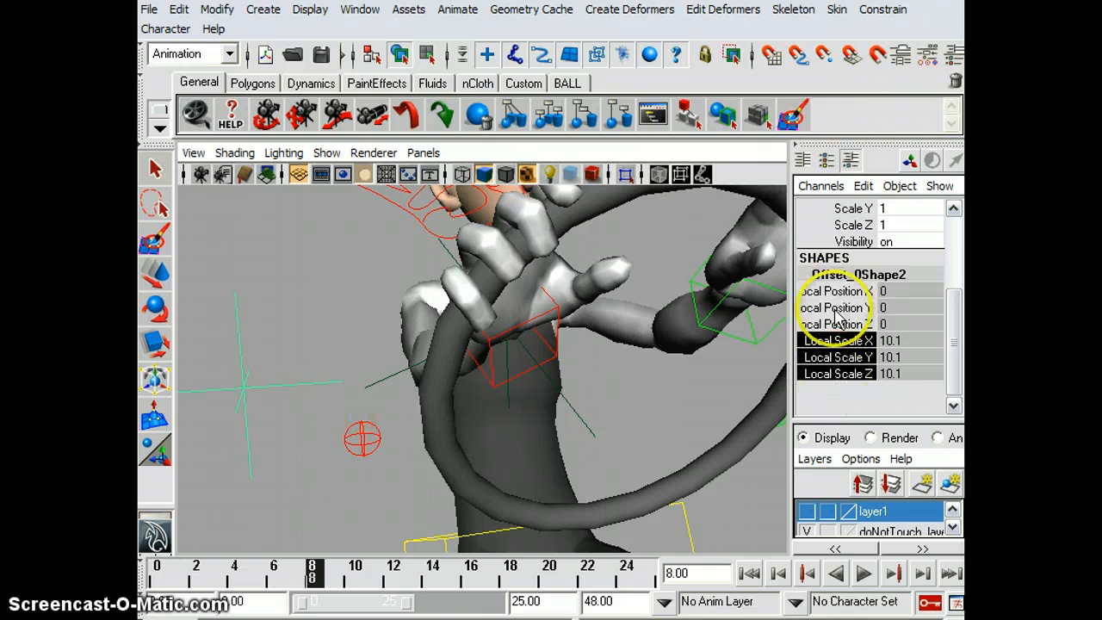
pyautogui.scroll(2, 905, 246)
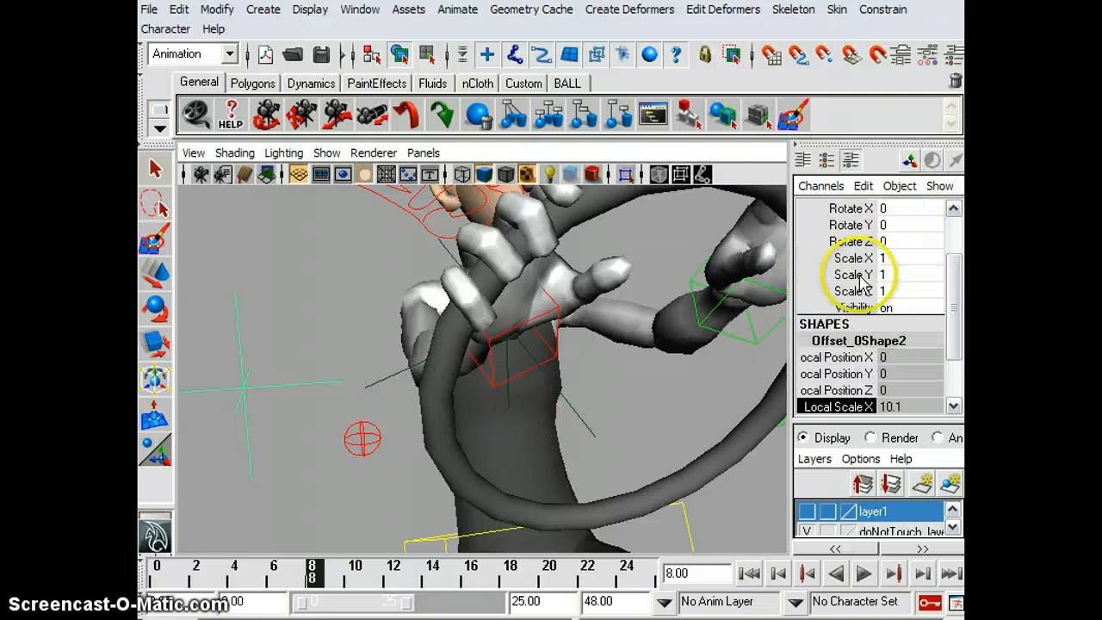
pyautogui.scroll(2, 891, 296)
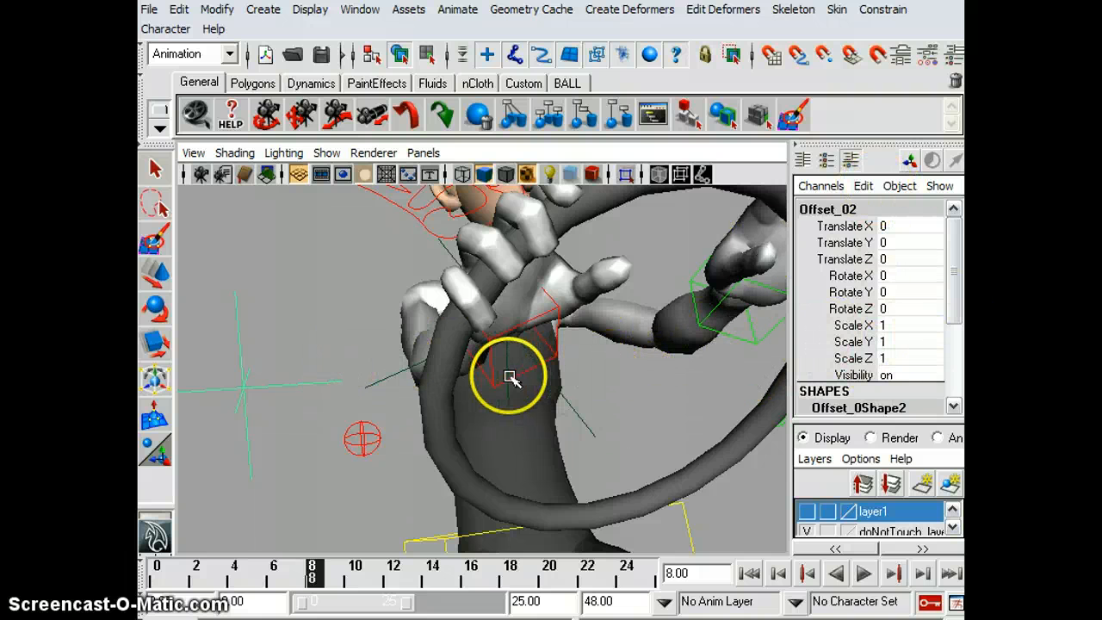
# Select Bake_02, try a free rotation on it, and undo that rotation
pyautogui.moveTo(511, 377); pyautogui.dragTo(583, 363)
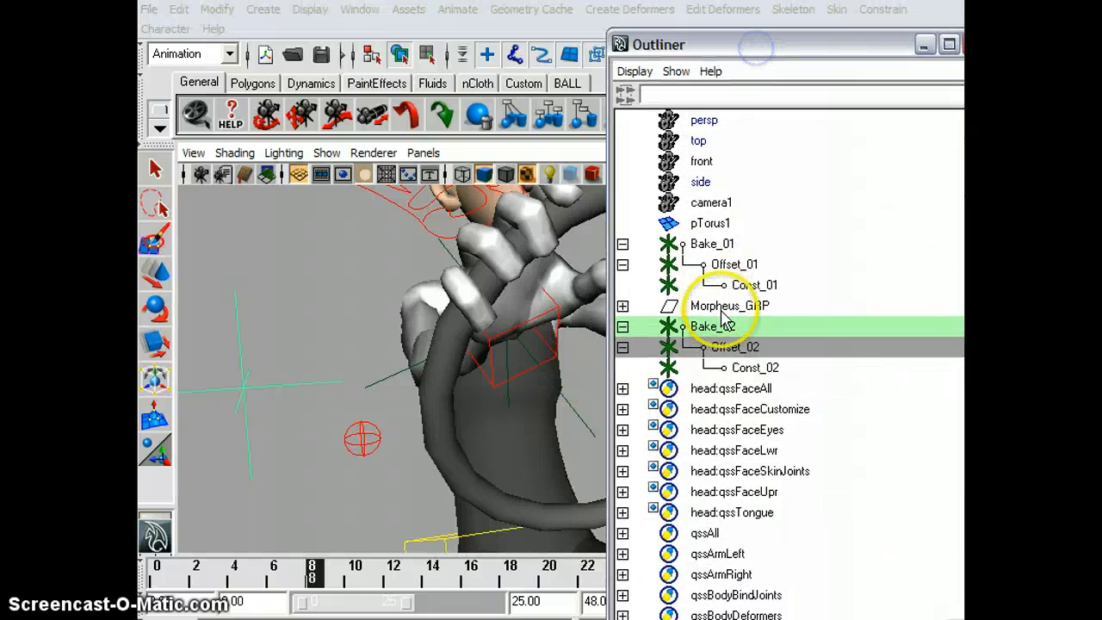
pyautogui.click(712, 327)
pyautogui.press('w')
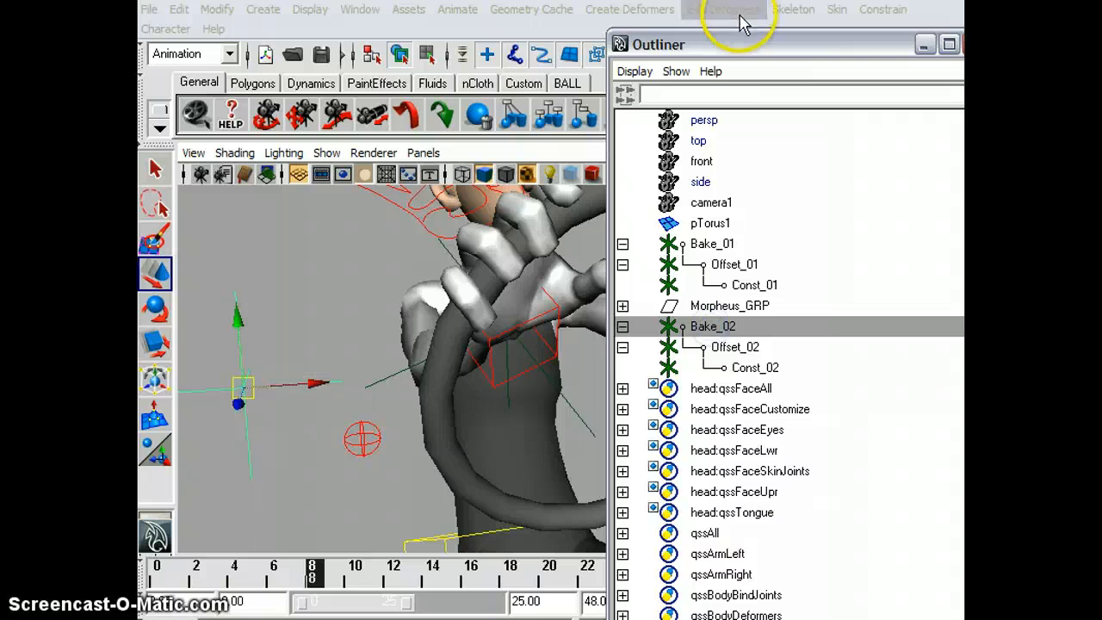
pyautogui.moveTo(738, 44); pyautogui.dragTo(579, 366)
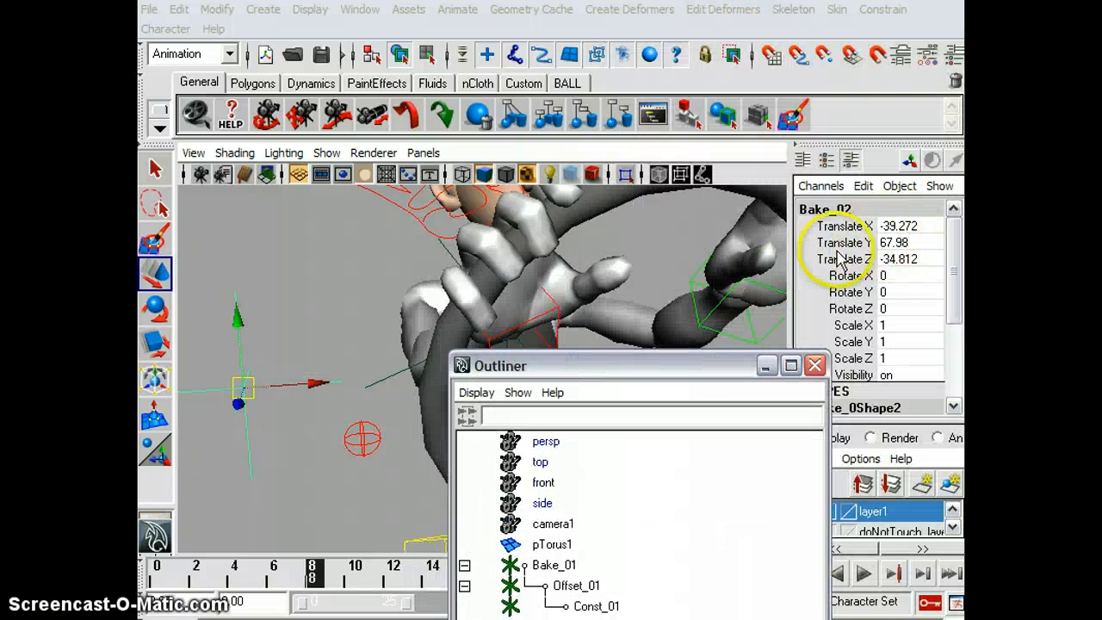
pyautogui.press('e')
pyautogui.moveTo(246, 374); pyautogui.dragTo(276, 336)
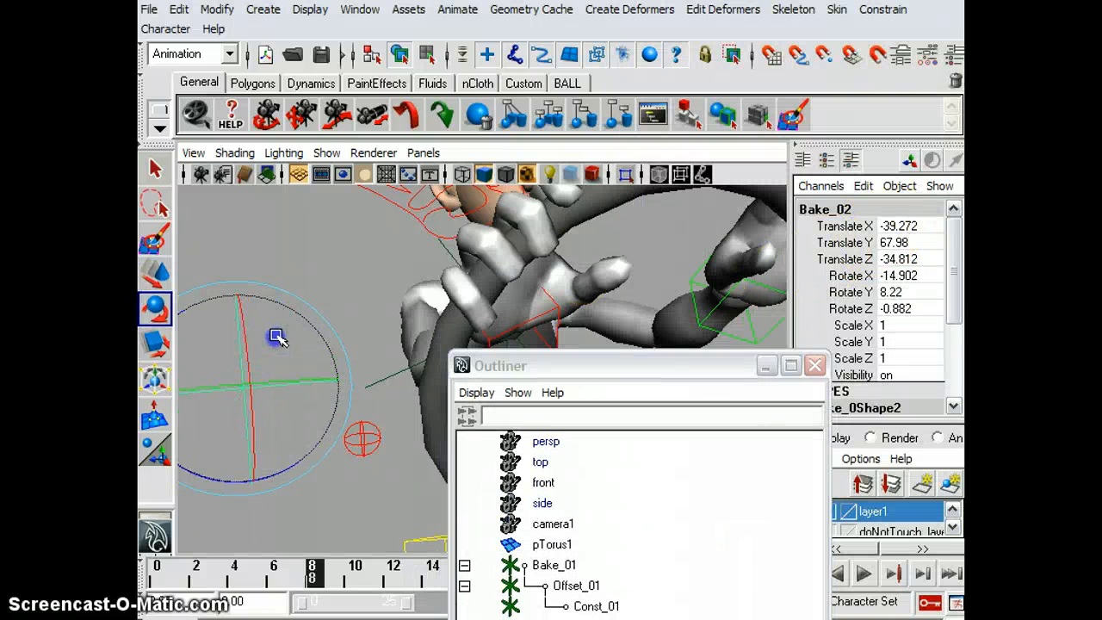
pyautogui.hotkey('ctrl', 'z')
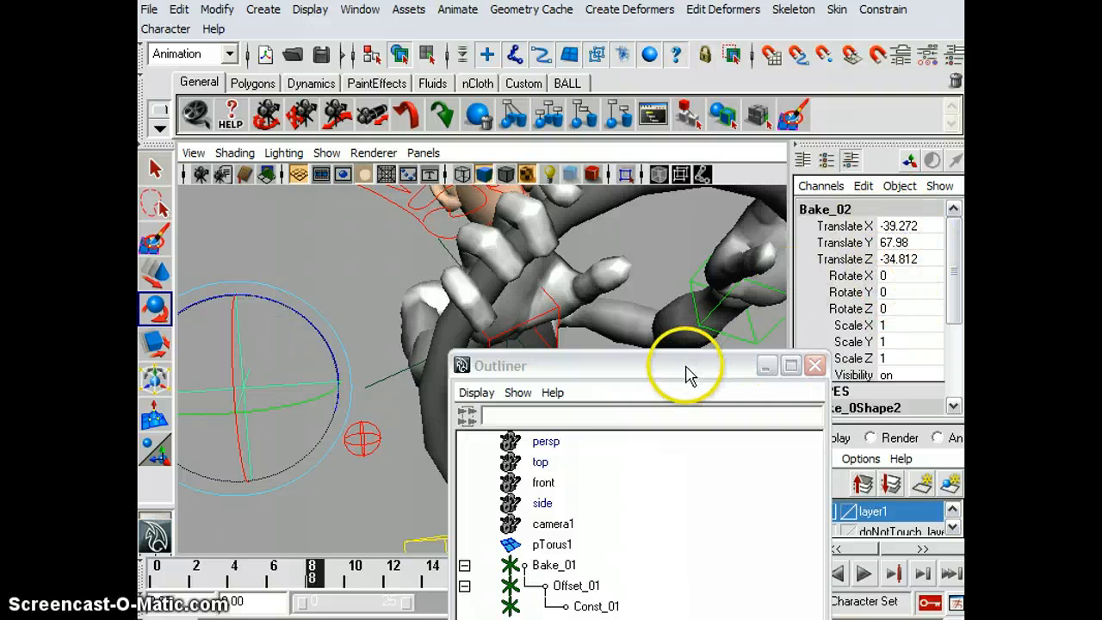
# Pick the enlarged locator beside the hand in the perspective view and examine Offset_02's translate and rotate channels
pyautogui.moveTo(689, 372); pyautogui.dragTo(730, 267)
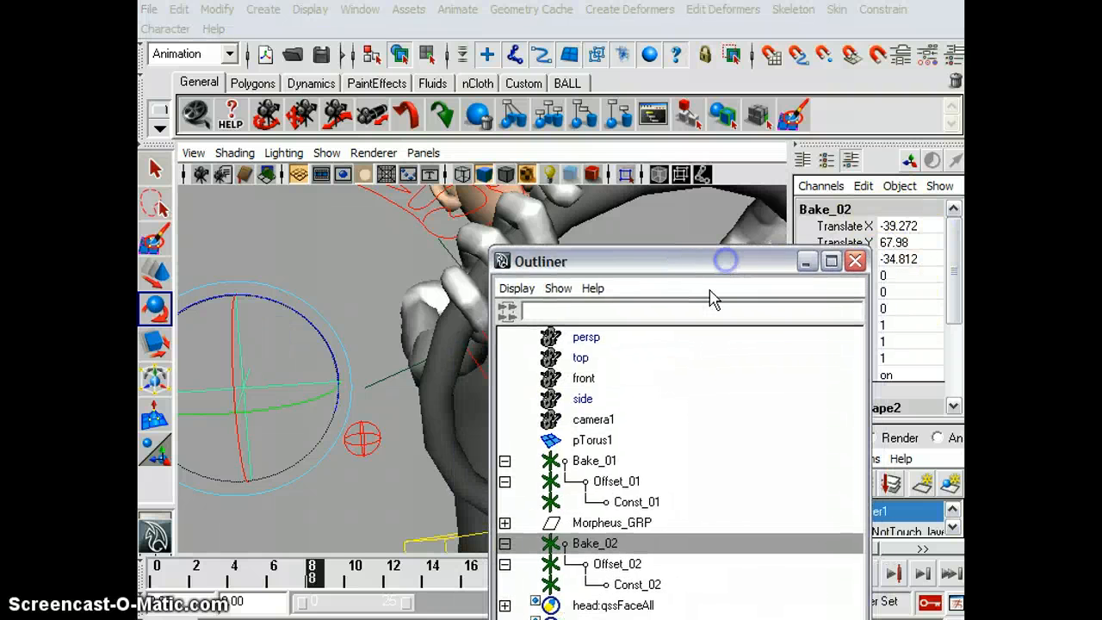
pyautogui.moveTo(652, 258); pyautogui.dragTo(812, 201)
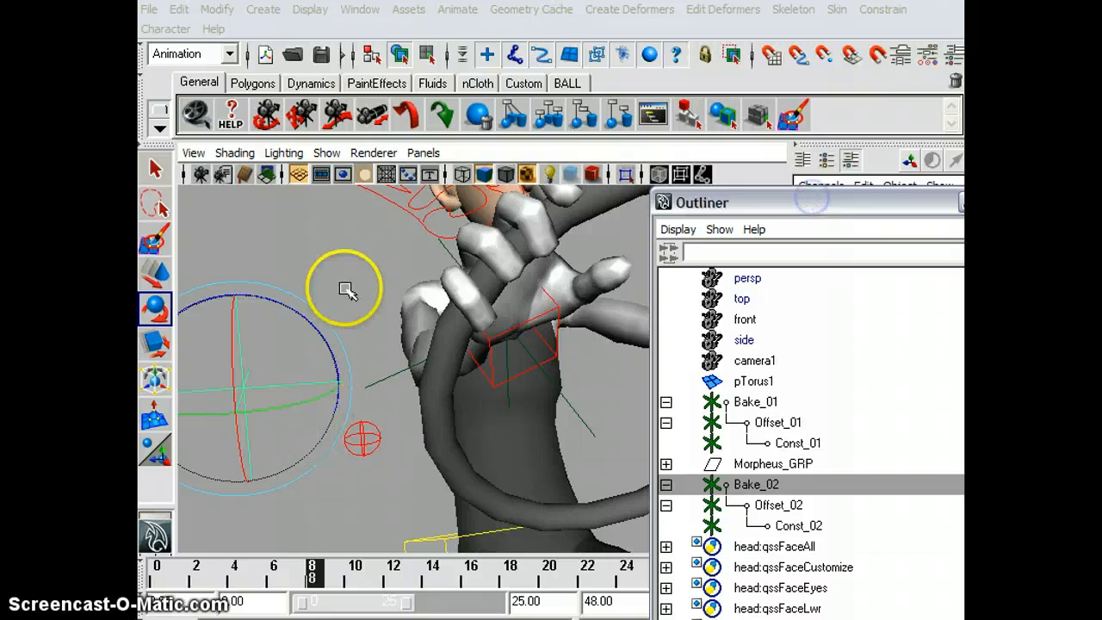
pyautogui.click(354, 270)
pyautogui.click(286, 372)
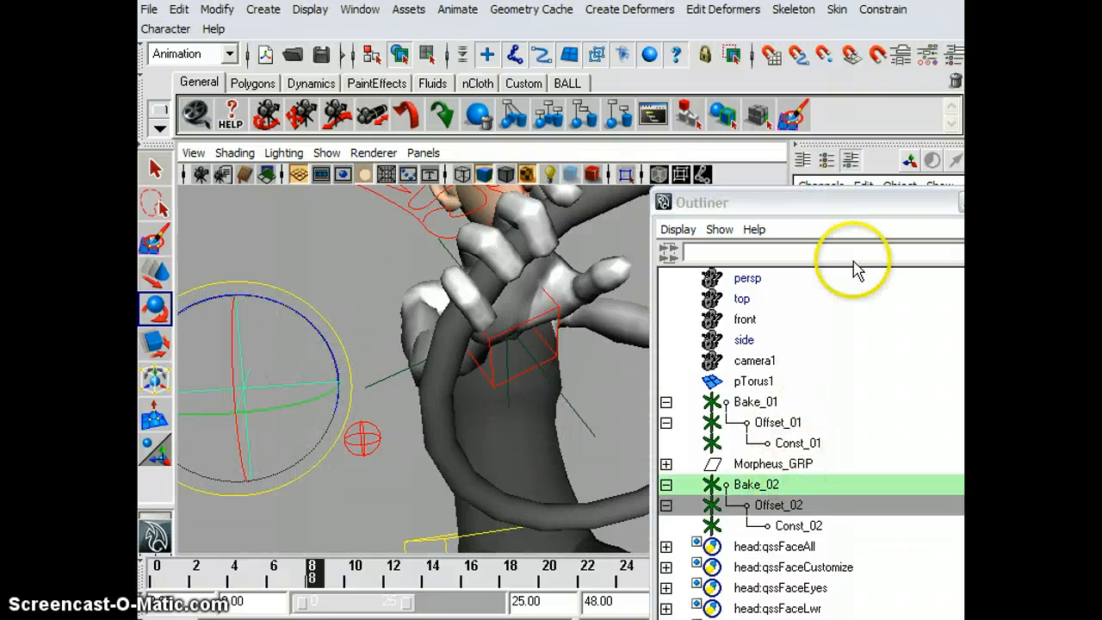
pyautogui.click(841, 205)
pyautogui.moveTo(842, 203); pyautogui.dragTo(736, 402)
pyautogui.moveTo(894, 248); pyautogui.dragTo(887, 310)
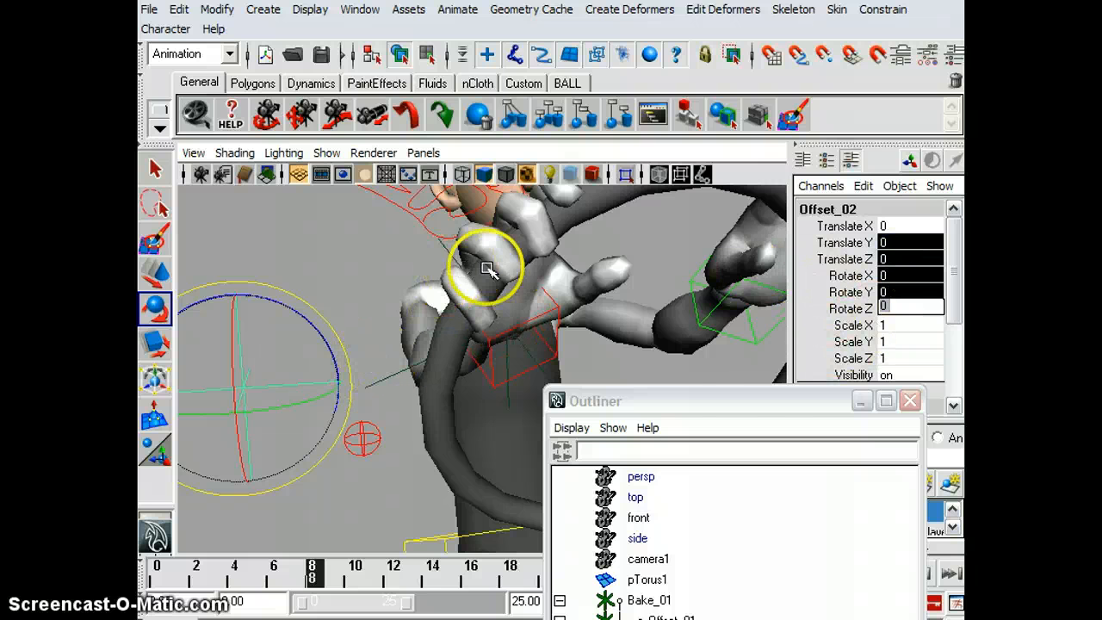
pyautogui.moveTo(738, 398); pyautogui.dragTo(733, 162)
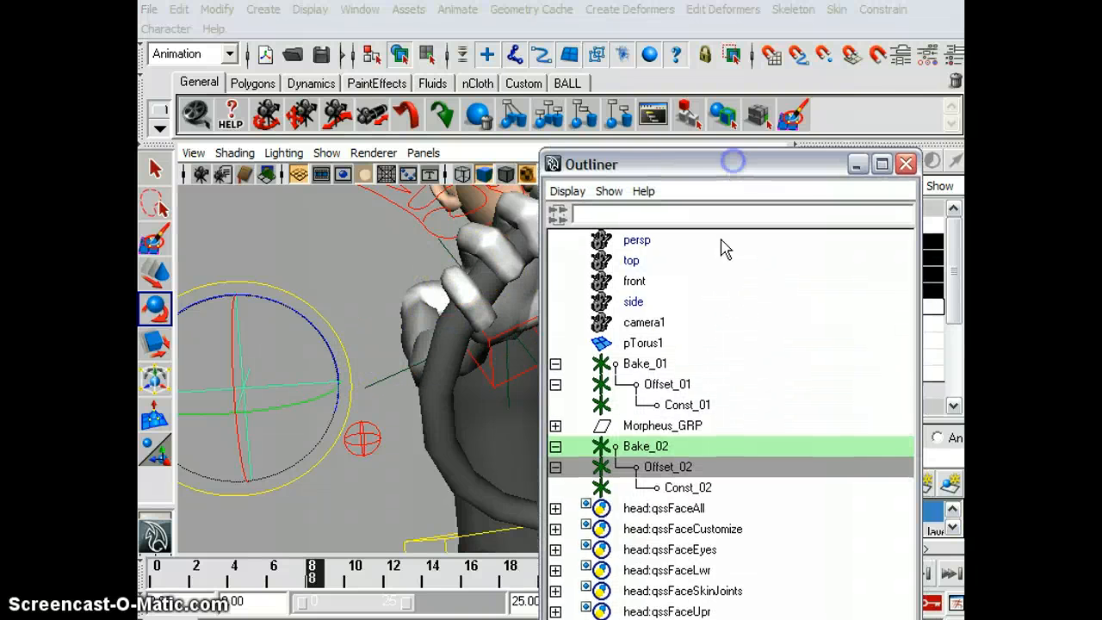
# Select Bake_01 to compare its placement at the hand, and reselect Bake_02 to check its channel values
pyautogui.click(647, 365)
pyautogui.press('w')
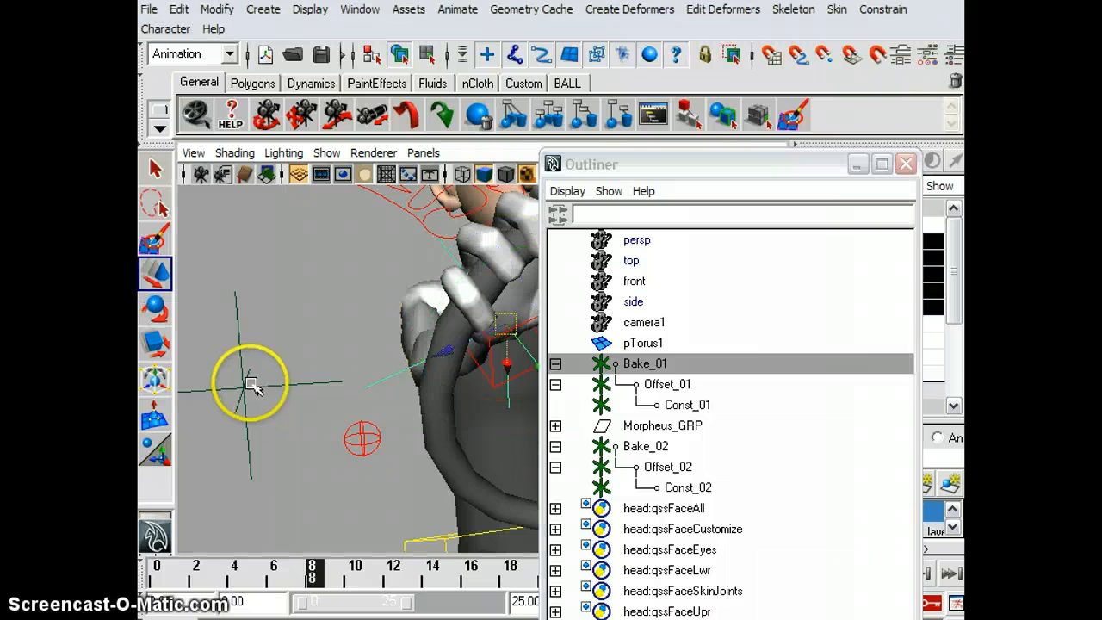
pyautogui.click(647, 448)
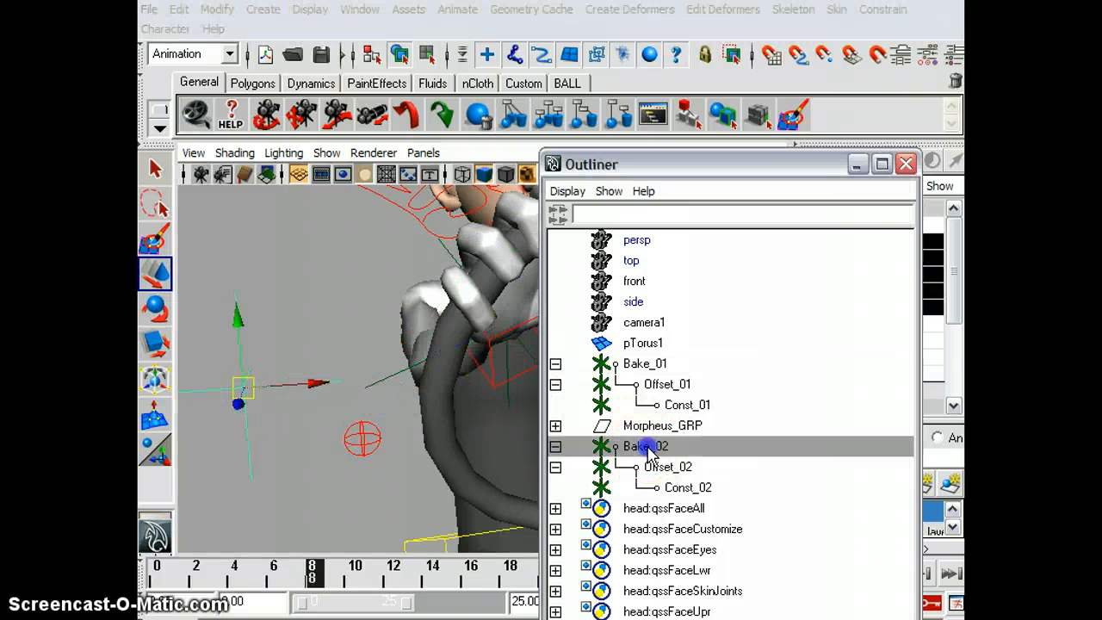
pyautogui.moveTo(251, 386); pyautogui.dragTo(308, 347)
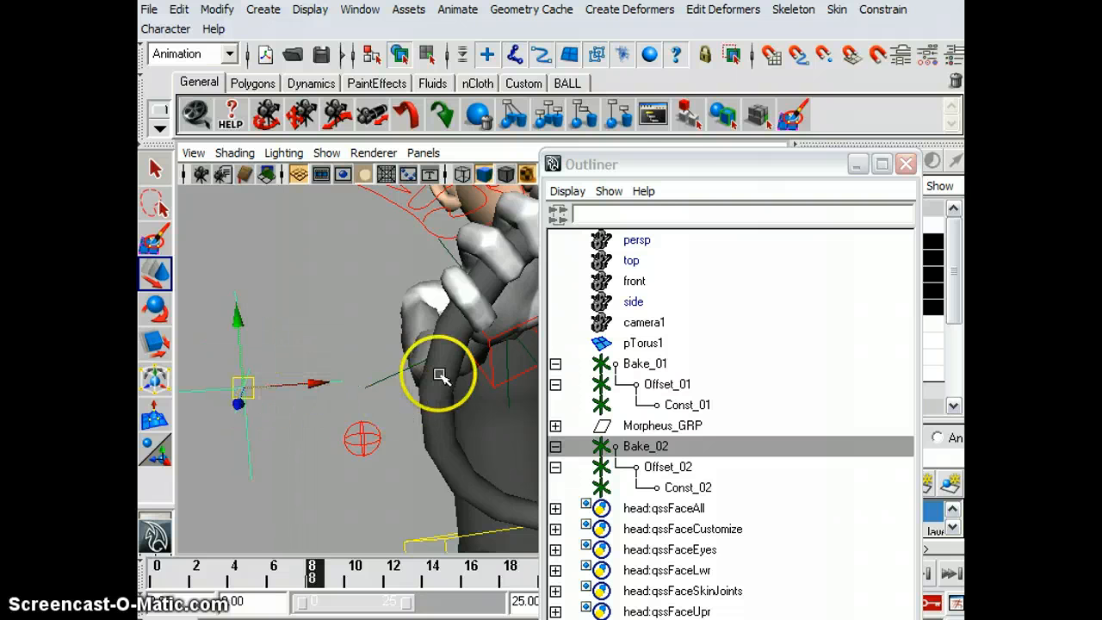
pyautogui.moveTo(670, 172); pyautogui.dragTo(709, 456)
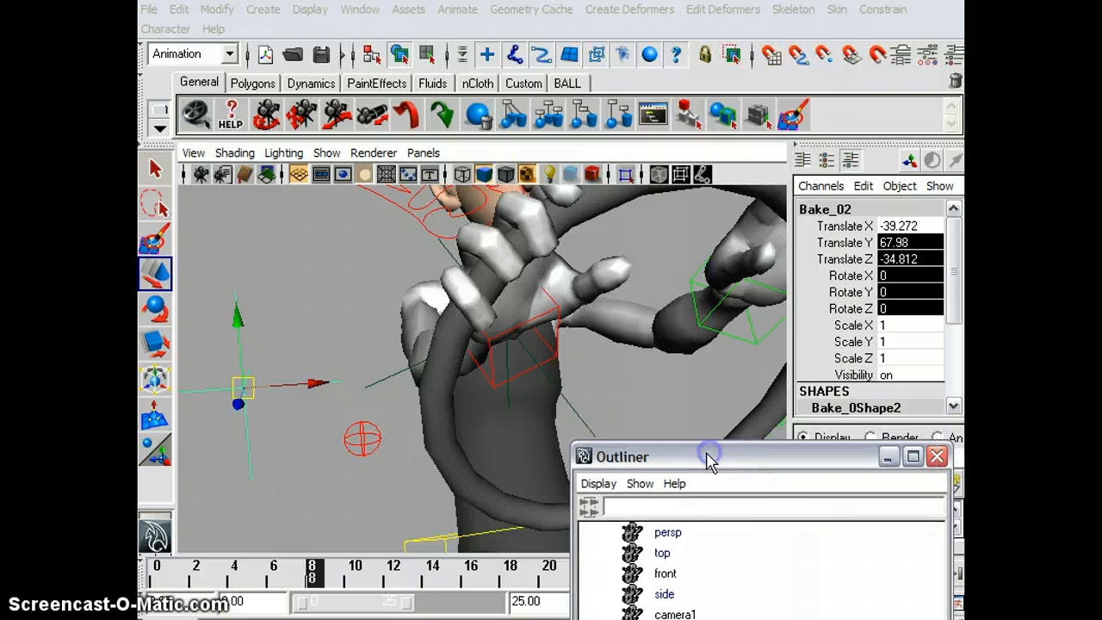
# Hide Bake_01 together with its child locators at the hand
pyautogui.keyDown('alt'); pyautogui.moveTo(463, 315); pyautogui.dragTo(441, 378); pyautogui.keyUp('alt')
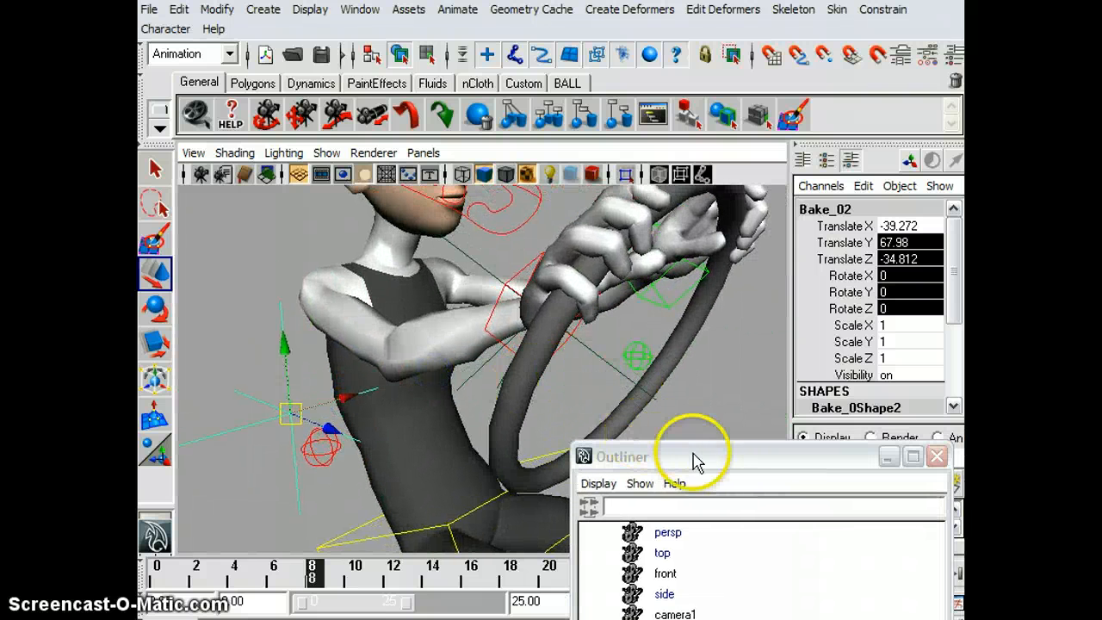
pyautogui.moveTo(713, 457); pyautogui.dragTo(802, 206)
pyautogui.click(522, 307)
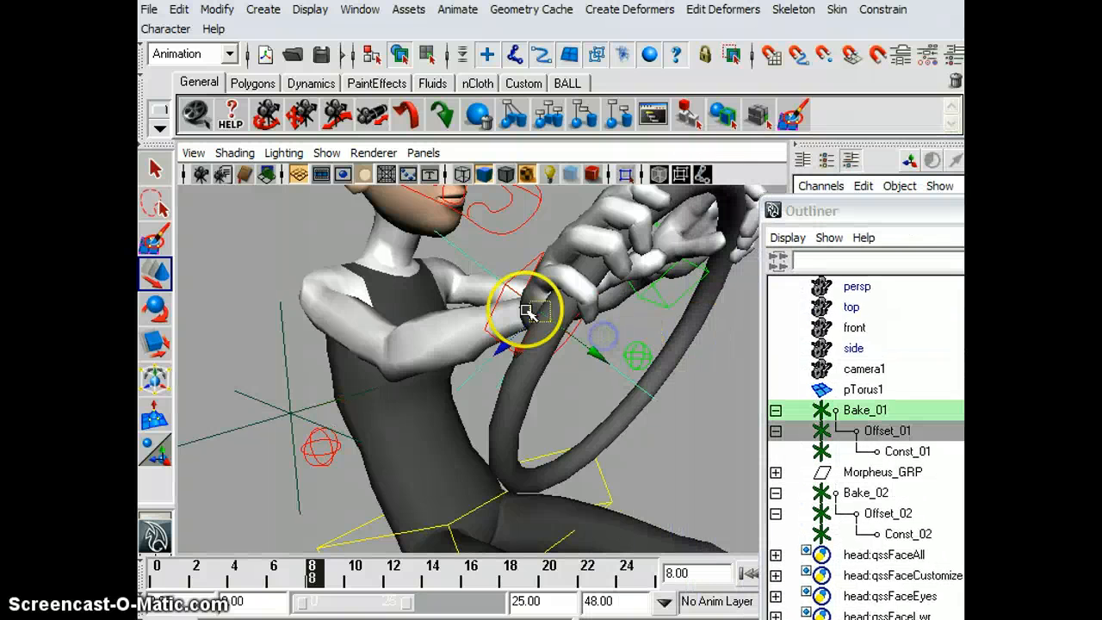
pyautogui.click(861, 410)
pyautogui.hotkey('ctrl', 'h')
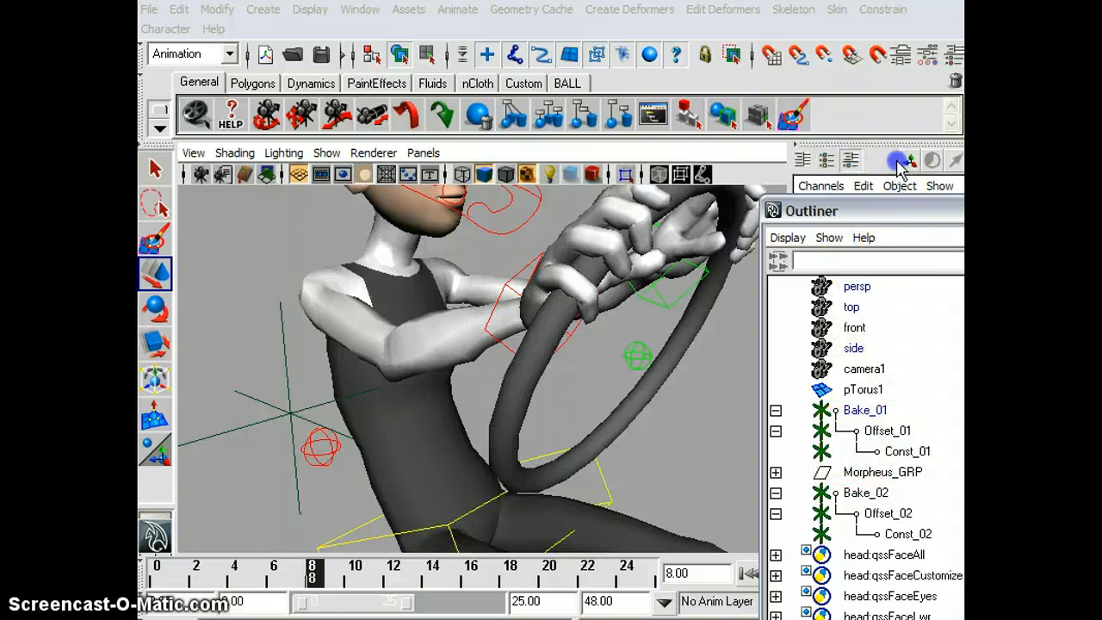
# Parent-constrain Bake_02 to the red box control at the character's hand, with Maintain offset off and all translate and rotate axes
pyautogui.moveTo(897, 162); pyautogui.dragTo(897, 51)
pyautogui.click(861, 337)
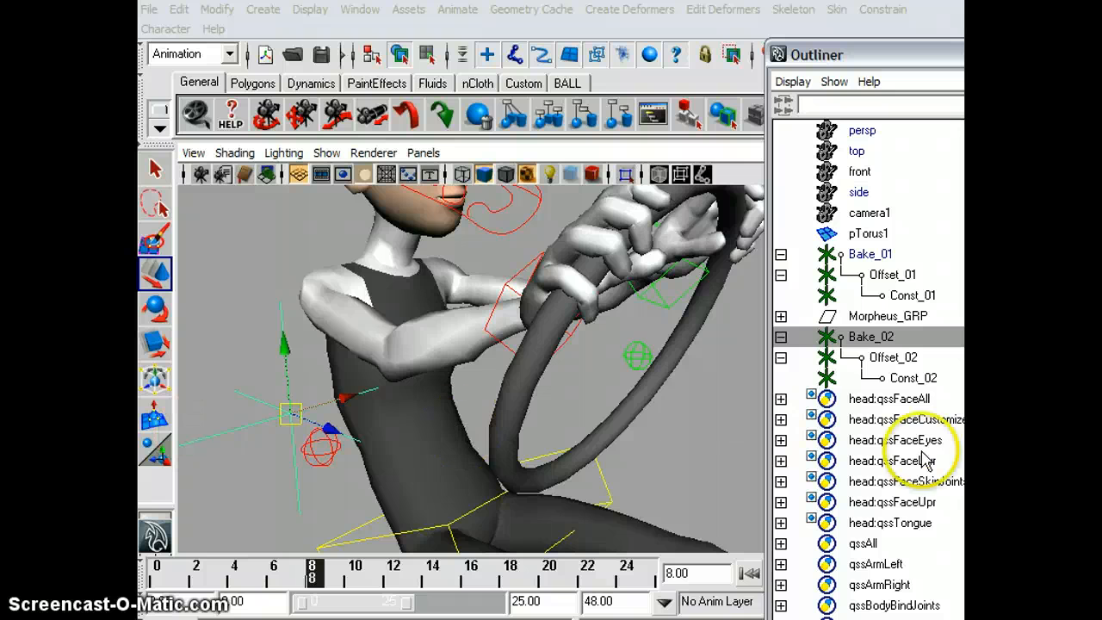
pyautogui.click(504, 344)
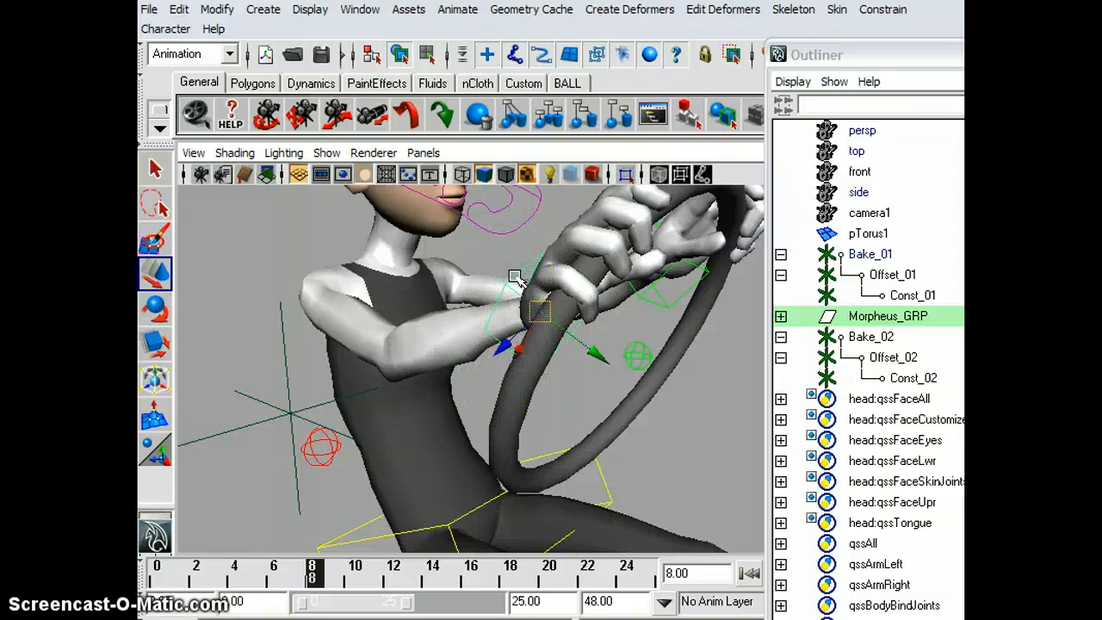
pyautogui.click(877, 337)
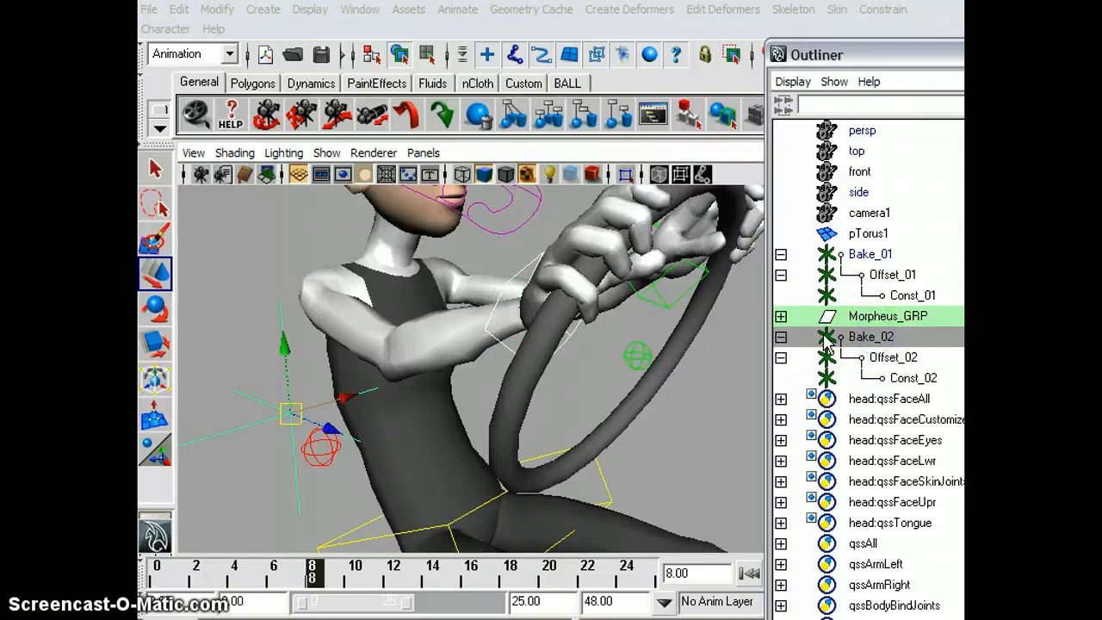
pyautogui.click(883, 9)
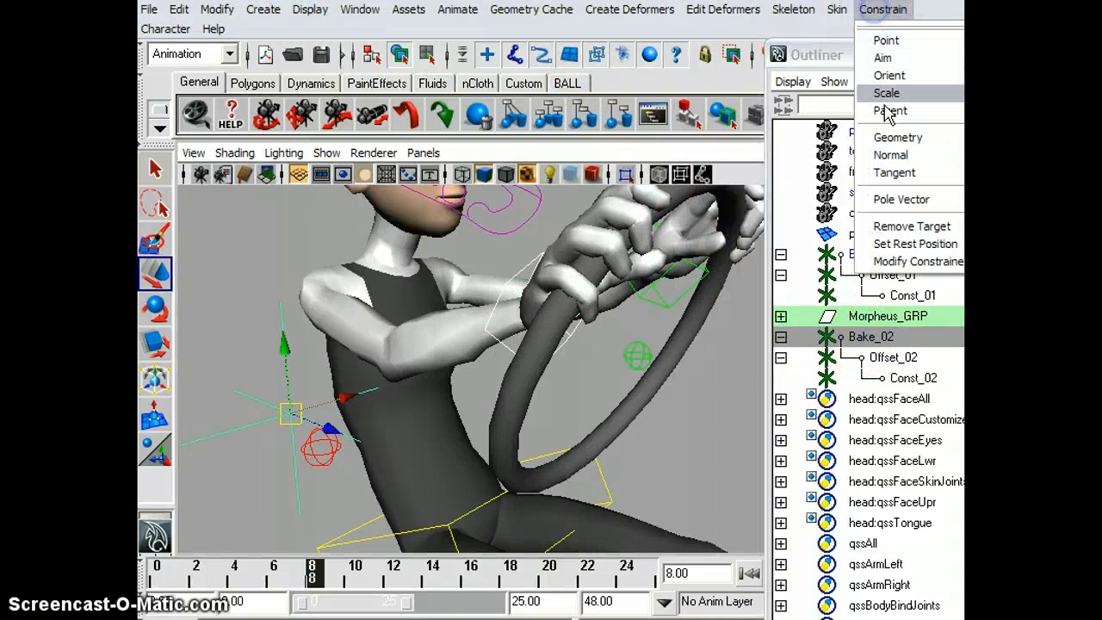
pyautogui.click(952, 110)
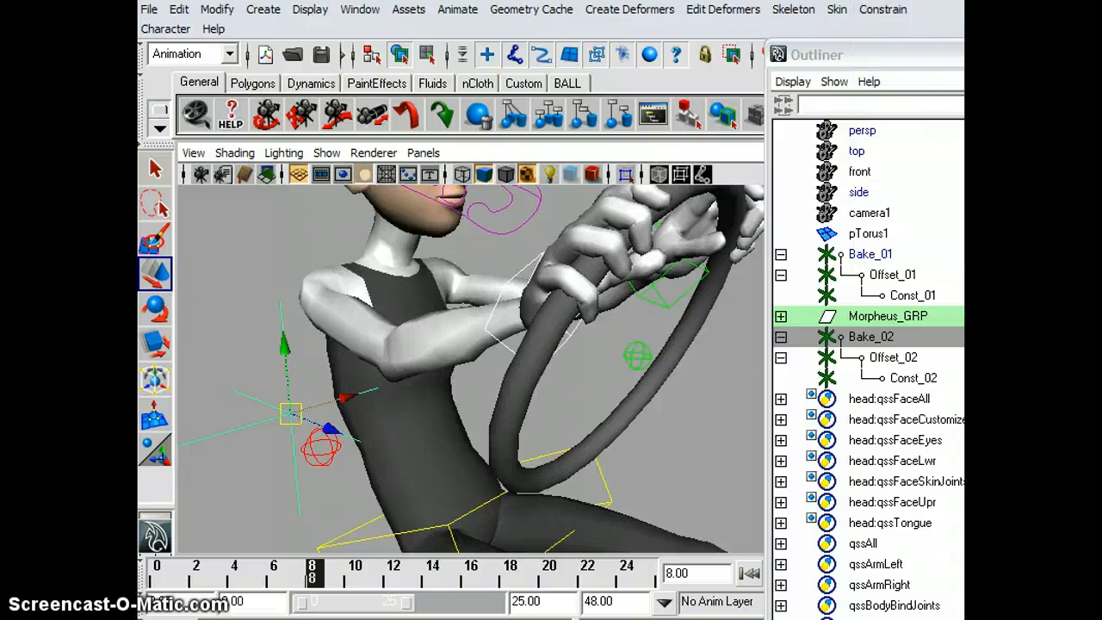
pyautogui.moveTo(445, 197); pyautogui.dragTo(748, 249)
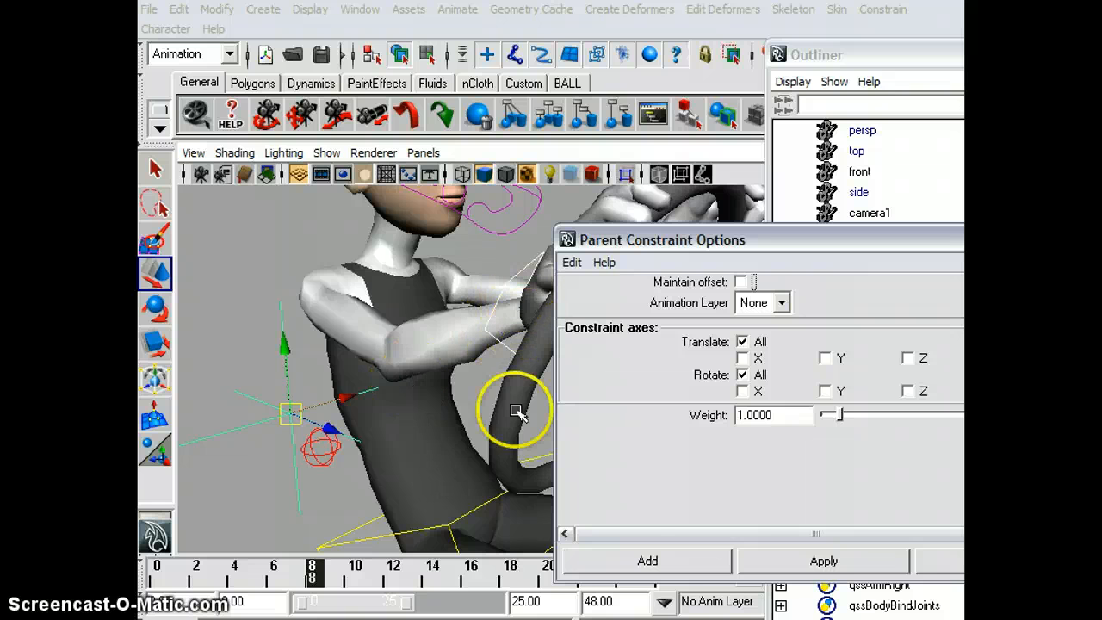
pyautogui.click(810, 565)
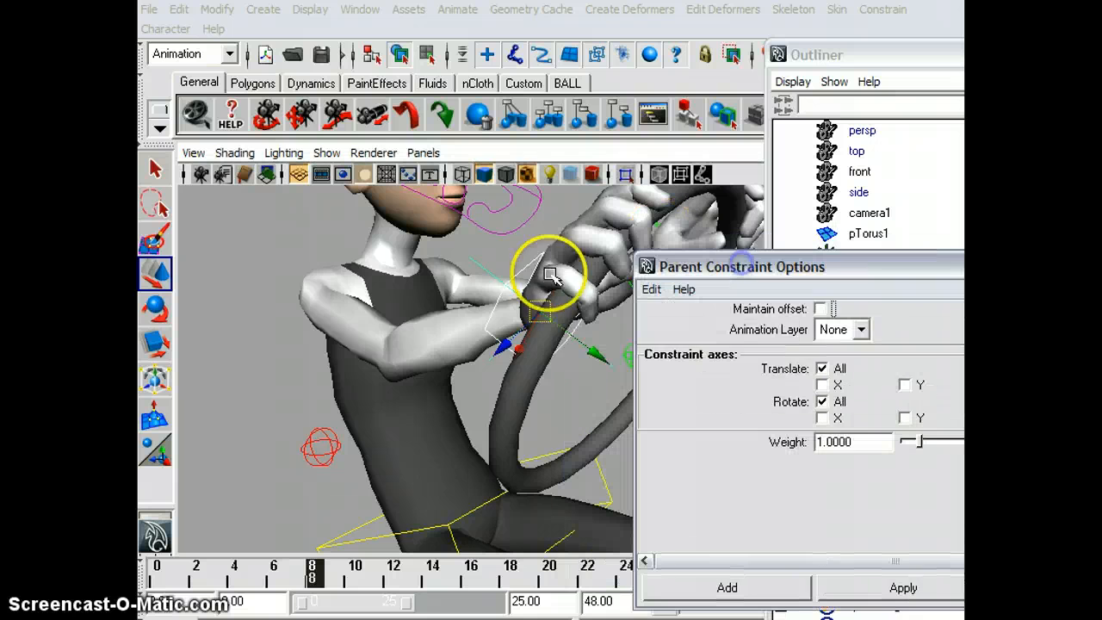
# Remove the hand control as constraint target from Bake_02 with Remove Target
pyautogui.moveTo(674, 265); pyautogui.dragTo(748, 293)
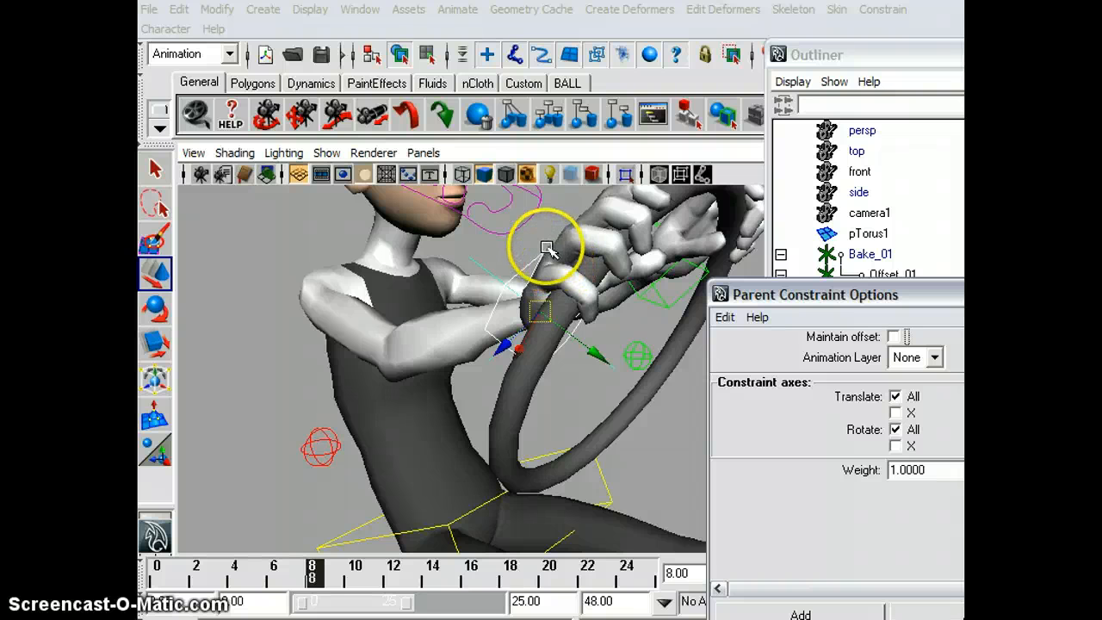
pyautogui.click(883, 12)
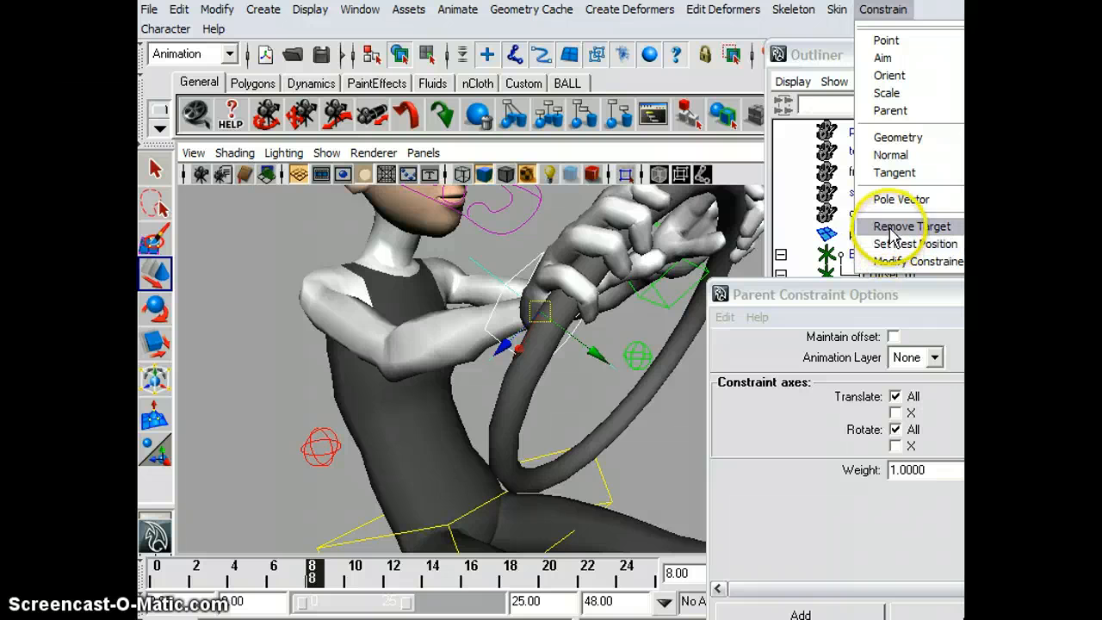
pyautogui.click(892, 230)
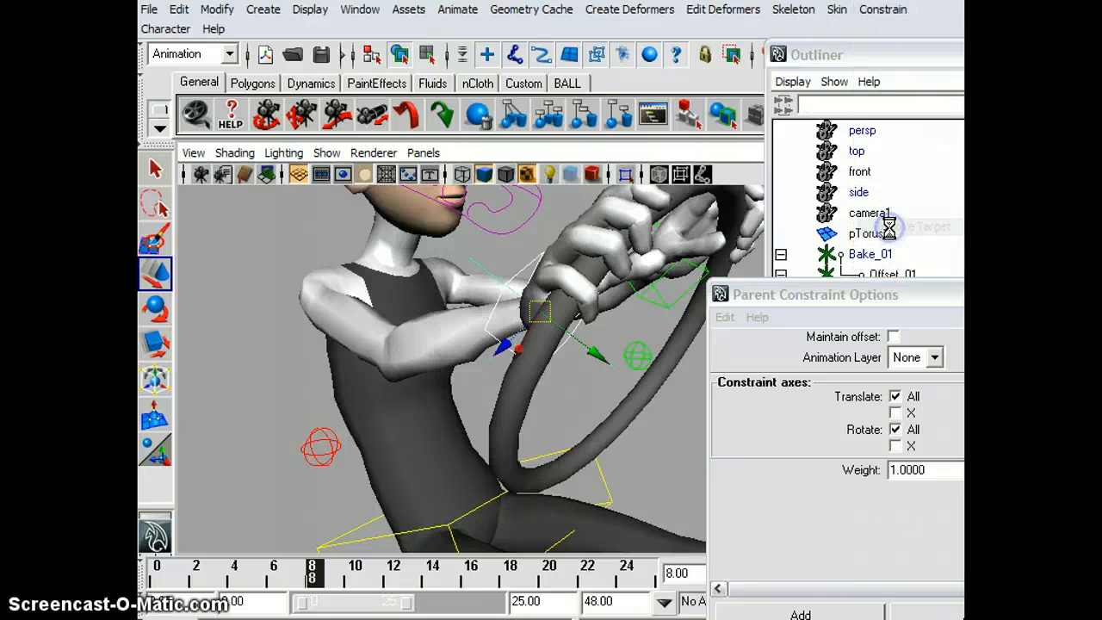
# Examine the Bake_02 locator placement at the hand, selecting the steering wheel and the red hand control in turn
pyautogui.moveTo(887, 296); pyautogui.dragTo(1017, 311)
pyautogui.keyDown('alt'); pyautogui.moveTo(469, 371); pyautogui.dragTo(556, 369); pyautogui.keyUp('alt')
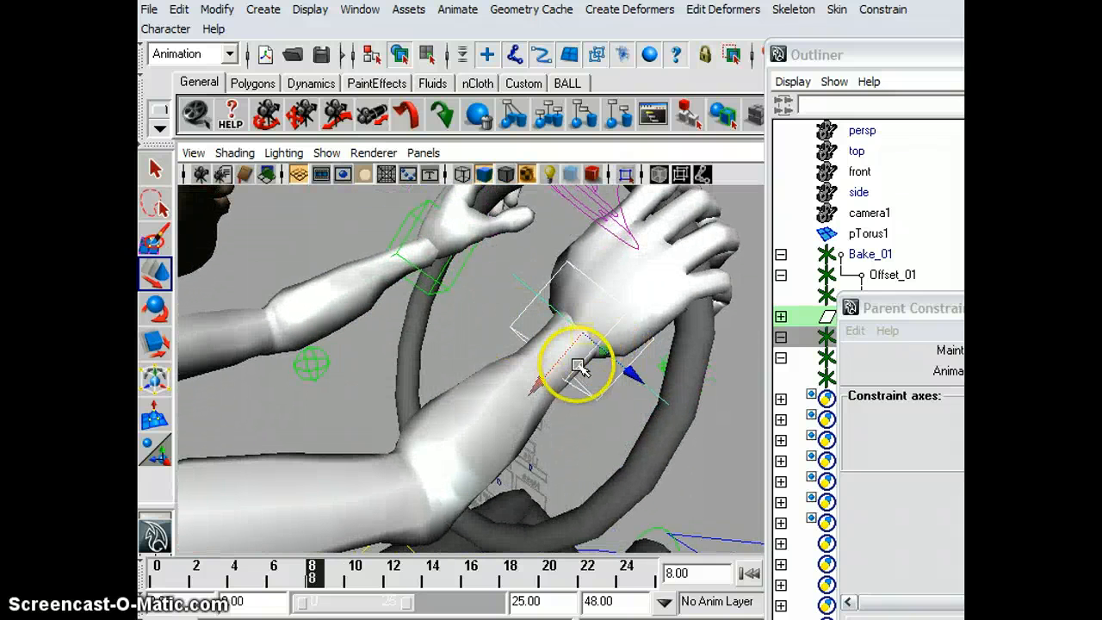
pyautogui.click(730, 353)
pyautogui.moveTo(852, 307); pyautogui.dragTo(742, 231)
pyautogui.keyDown('alt'); pyautogui.moveTo(659, 319); pyautogui.dragTo(577, 332); pyautogui.keyUp('alt')
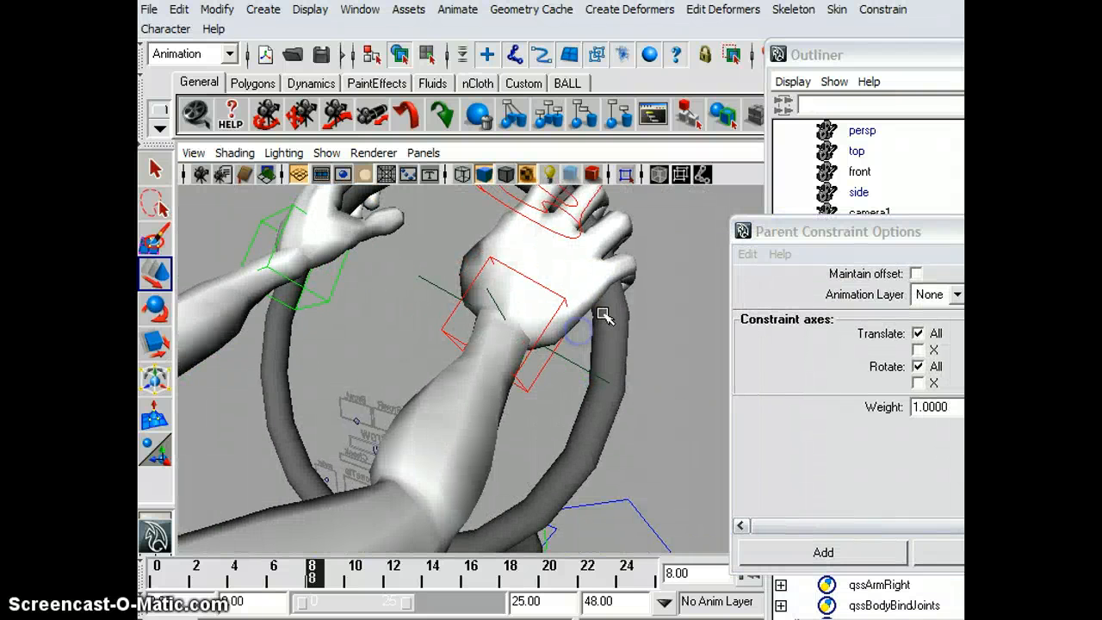
pyautogui.click(610, 317)
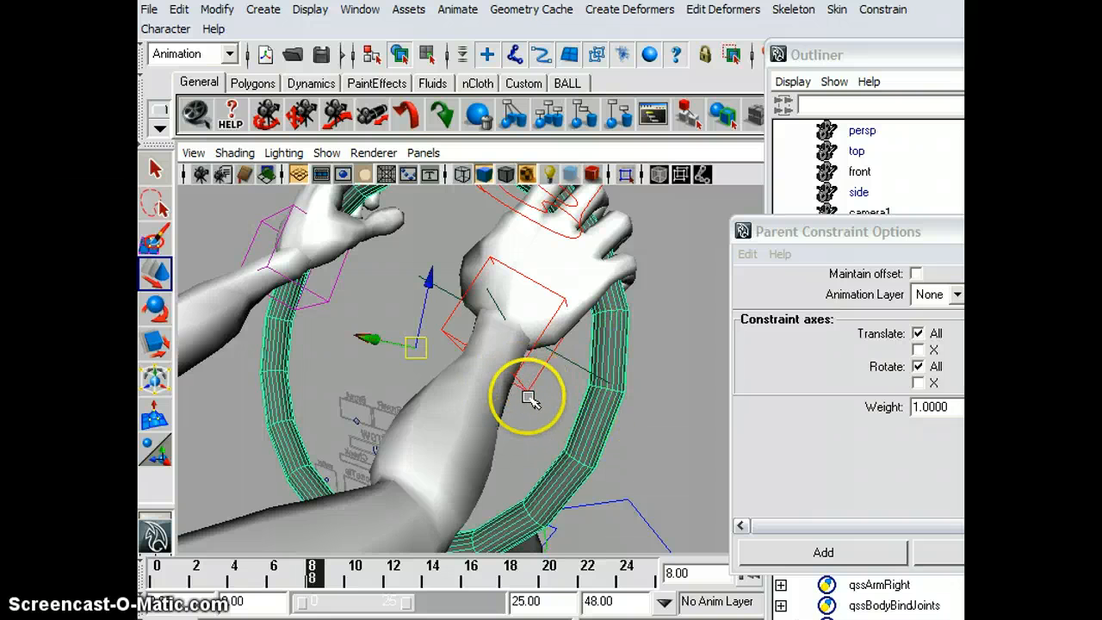
pyautogui.click(529, 398)
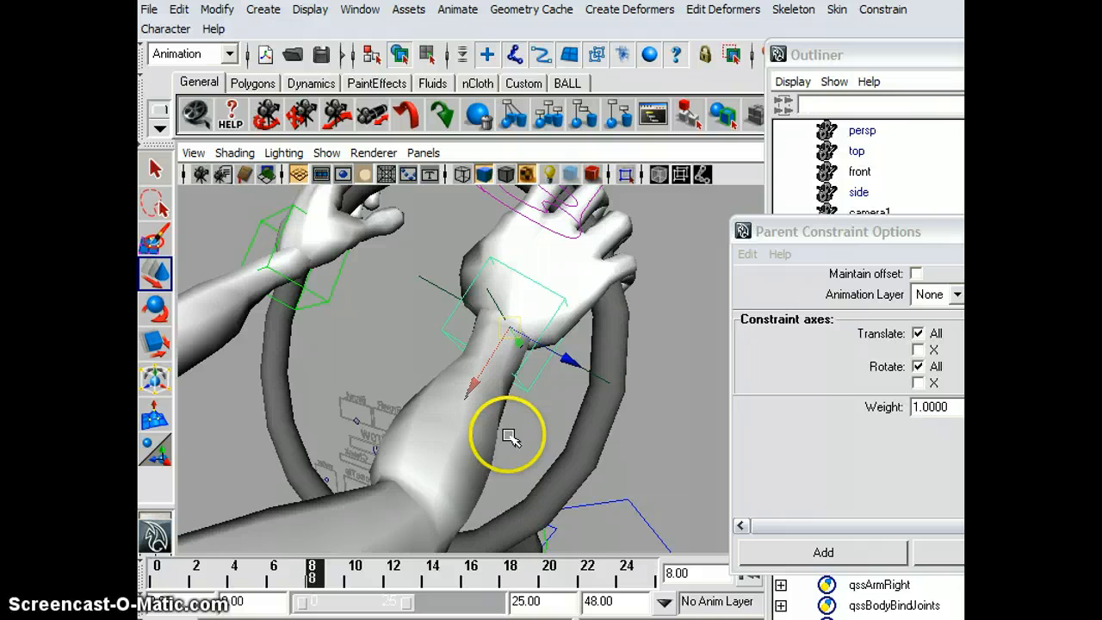
pyautogui.keyDown('shift'); pyautogui.click(523, 381); pyautogui.keyUp('shift')
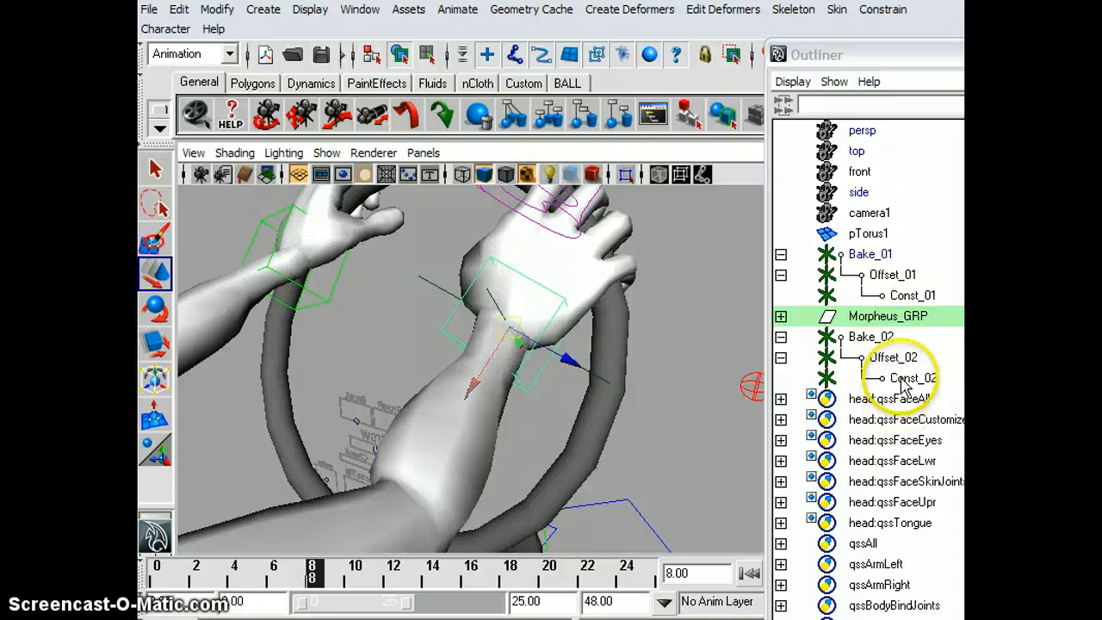
# Parent-constrain the red hand control to Const_02 with Maintain offset on and all translate and rotate axes
pyautogui.click(826, 337)
pyautogui.click(915, 378)
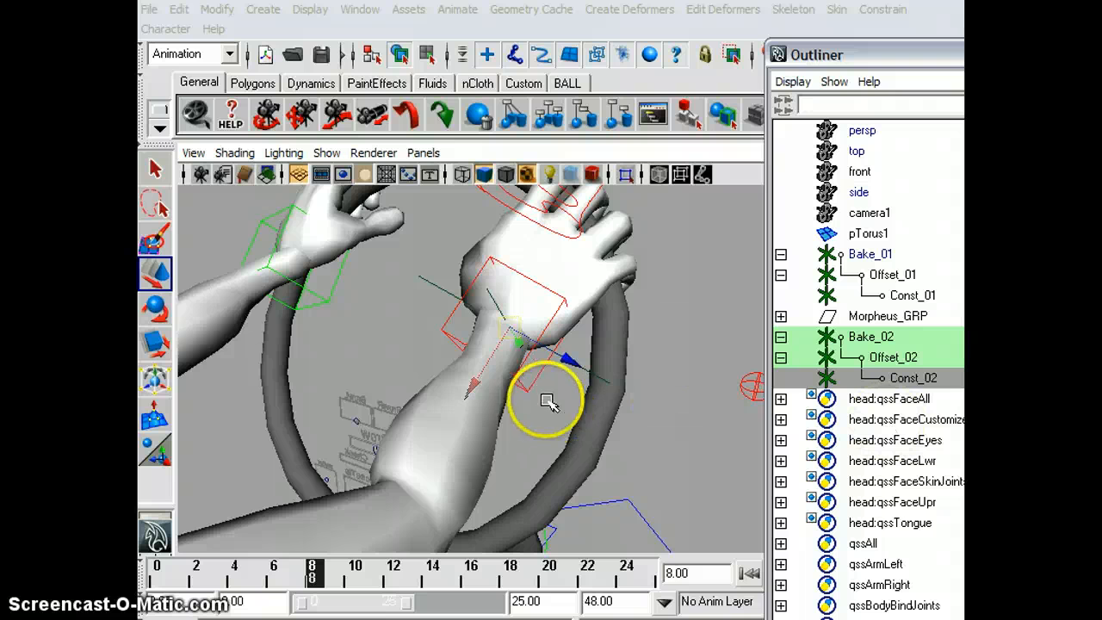
pyautogui.moveTo(522, 374); pyautogui.dragTo(538, 408)
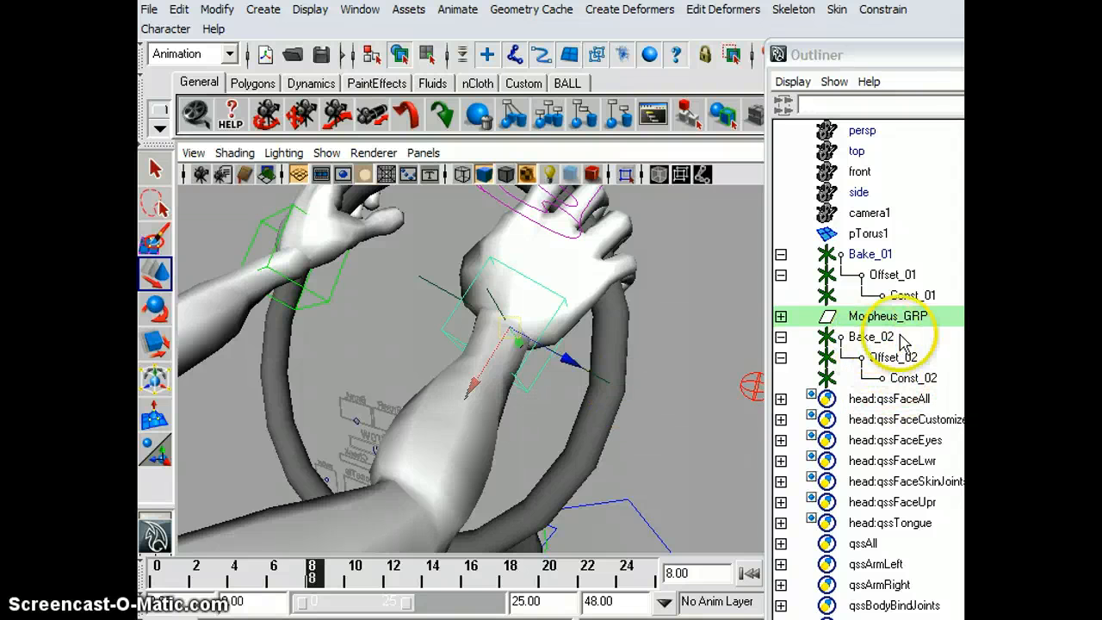
pyautogui.click(909, 381)
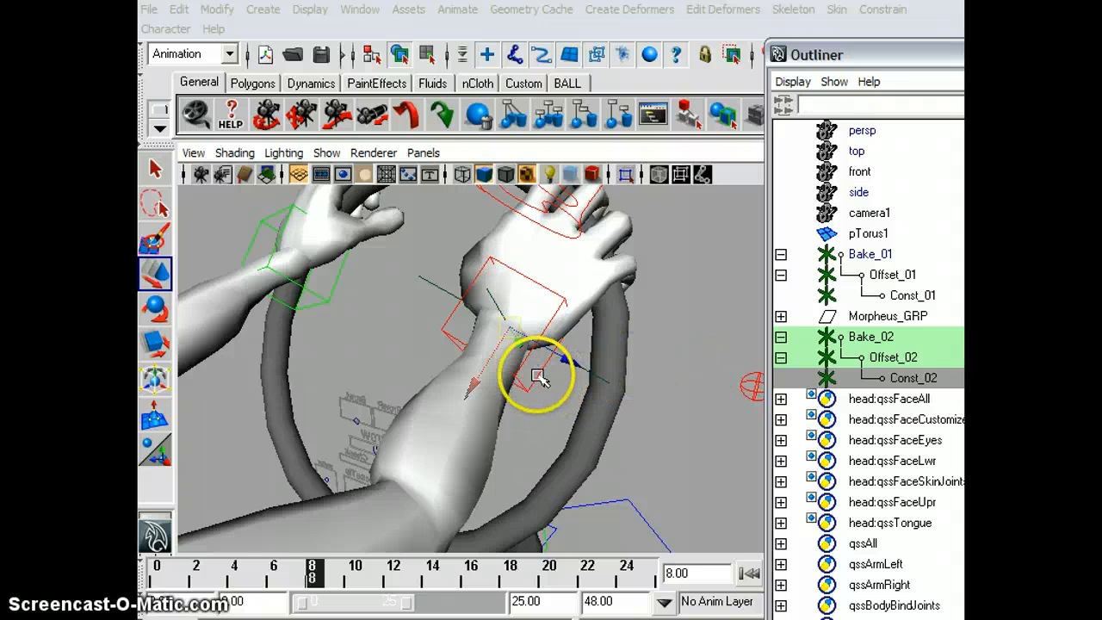
pyautogui.click(537, 413)
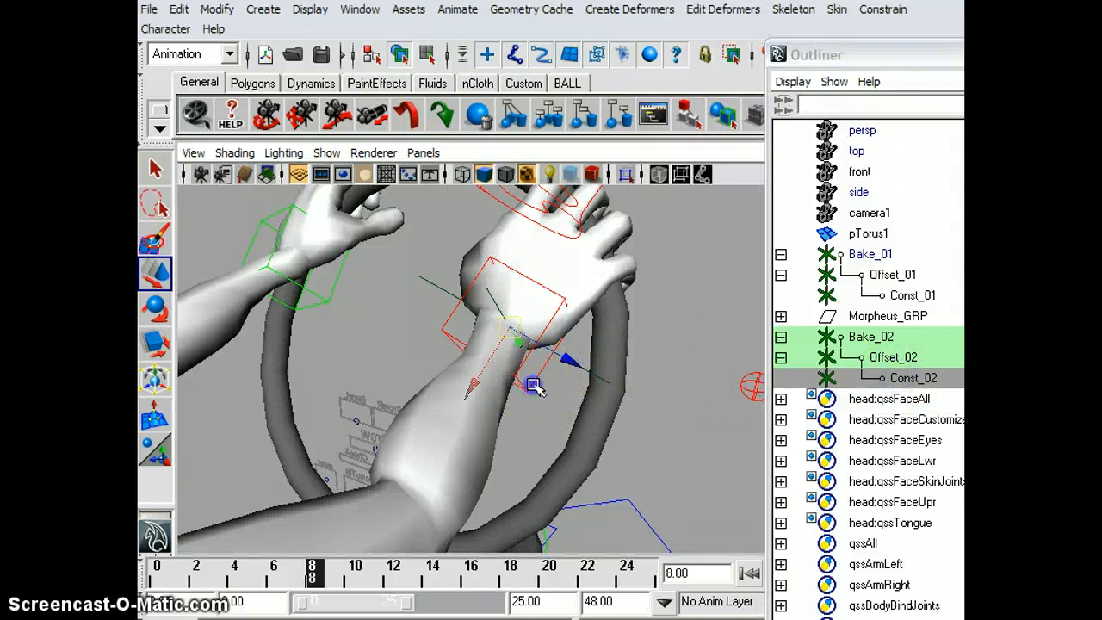
pyautogui.keyDown('shift'); pyautogui.click(533, 384); pyautogui.keyUp('shift')
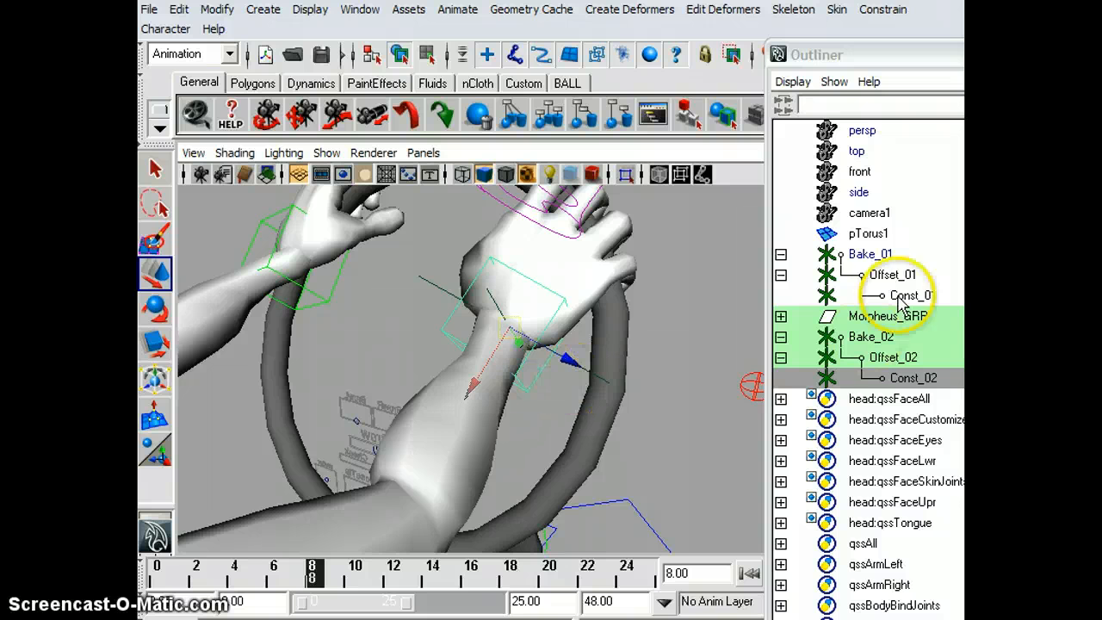
pyautogui.click(879, 19)
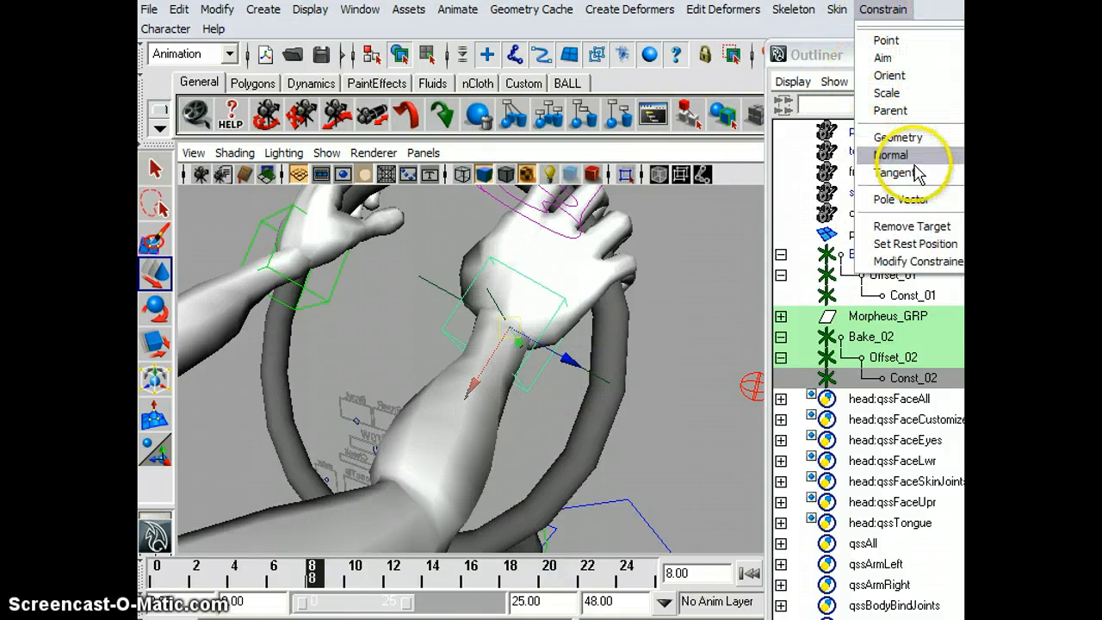
pyautogui.click(942, 111)
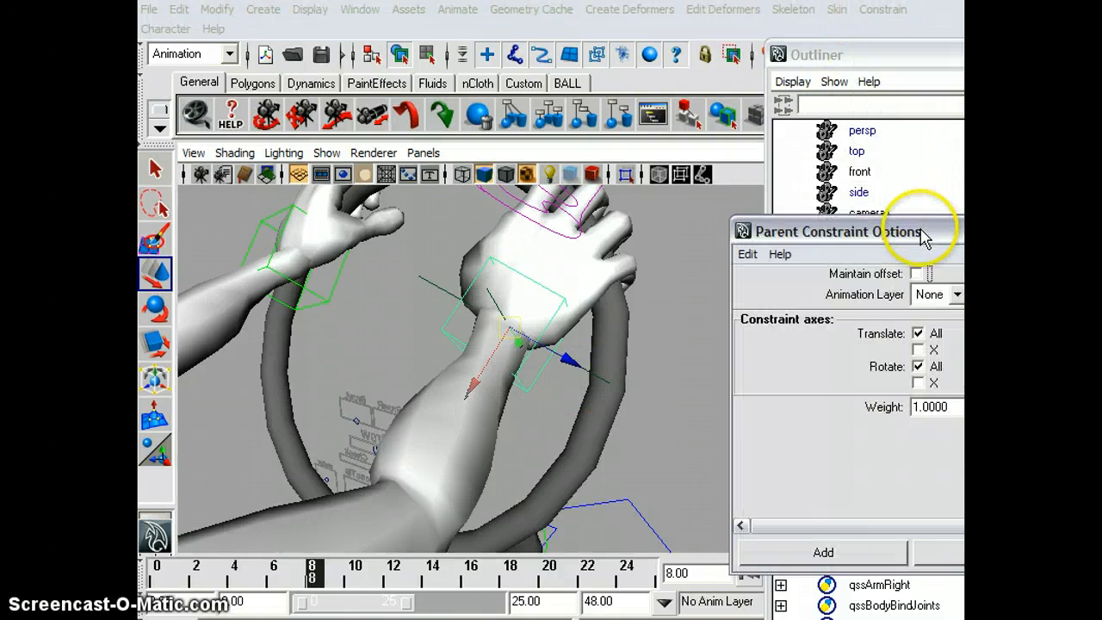
pyautogui.moveTo(927, 229); pyautogui.dragTo(324, 2)
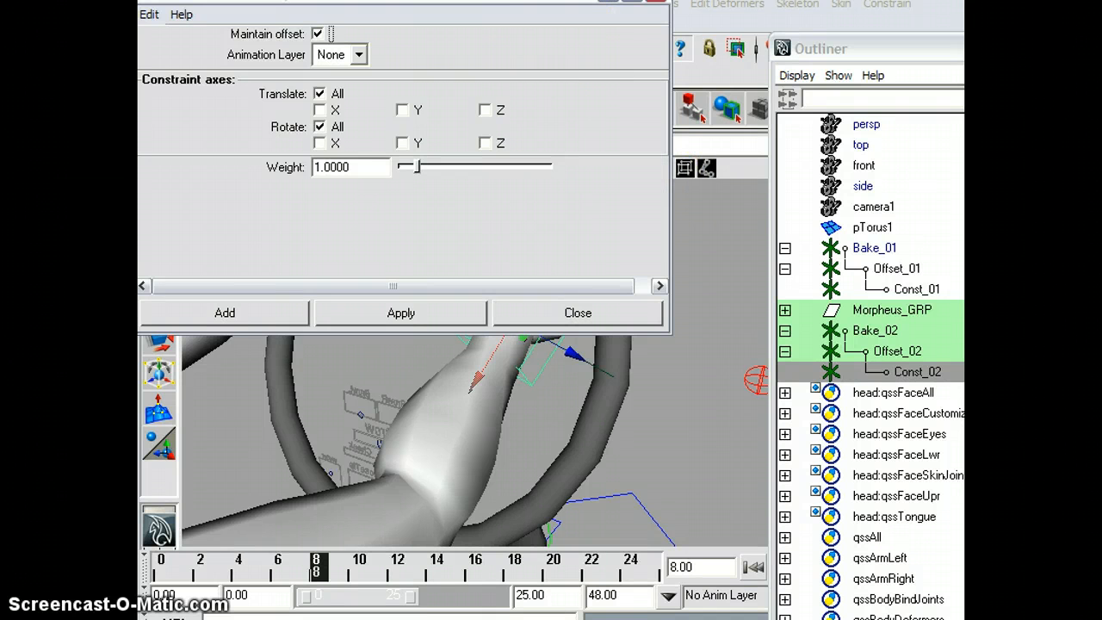
pyautogui.moveTo(561, 9); pyautogui.dragTo(613, 172)
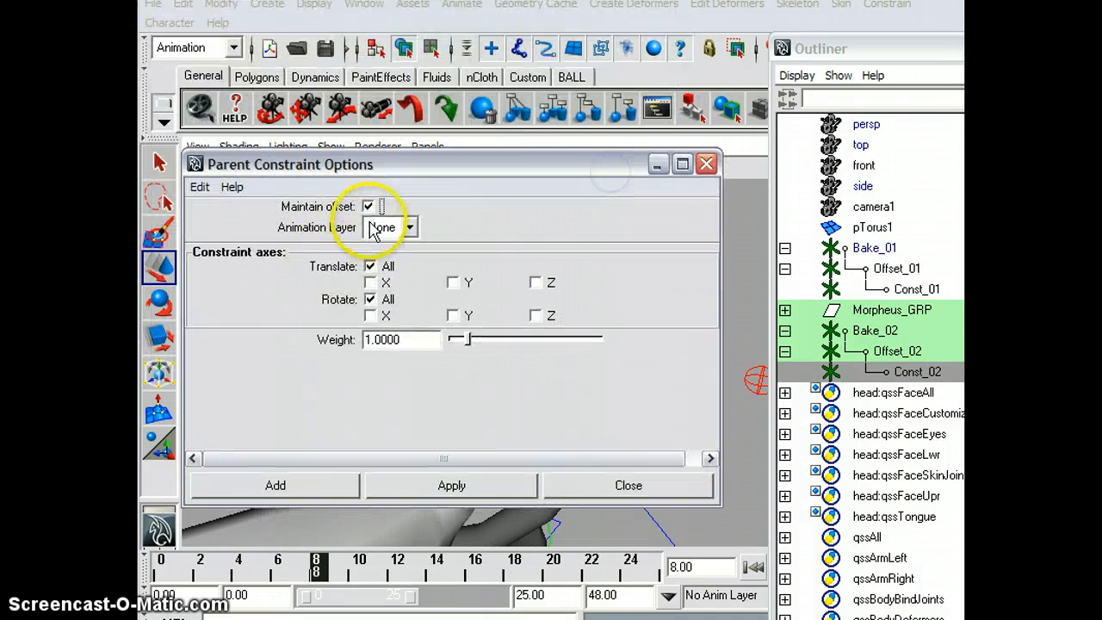
pyautogui.moveTo(382, 163); pyautogui.dragTo(900, 54)
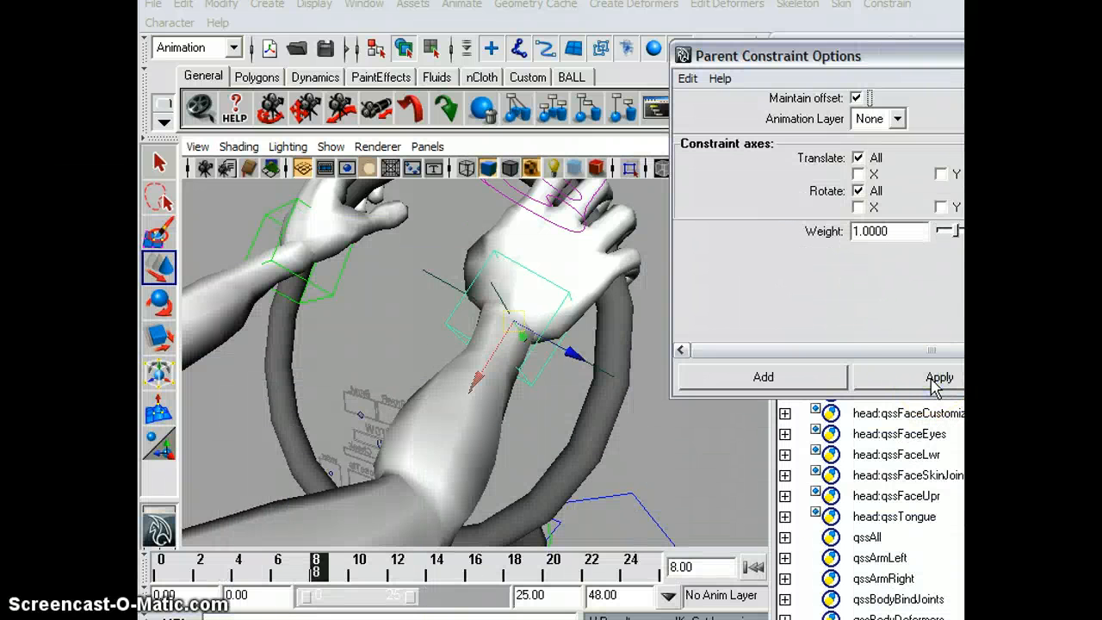
pyautogui.moveTo(812, 56); pyautogui.dragTo(857, 409)
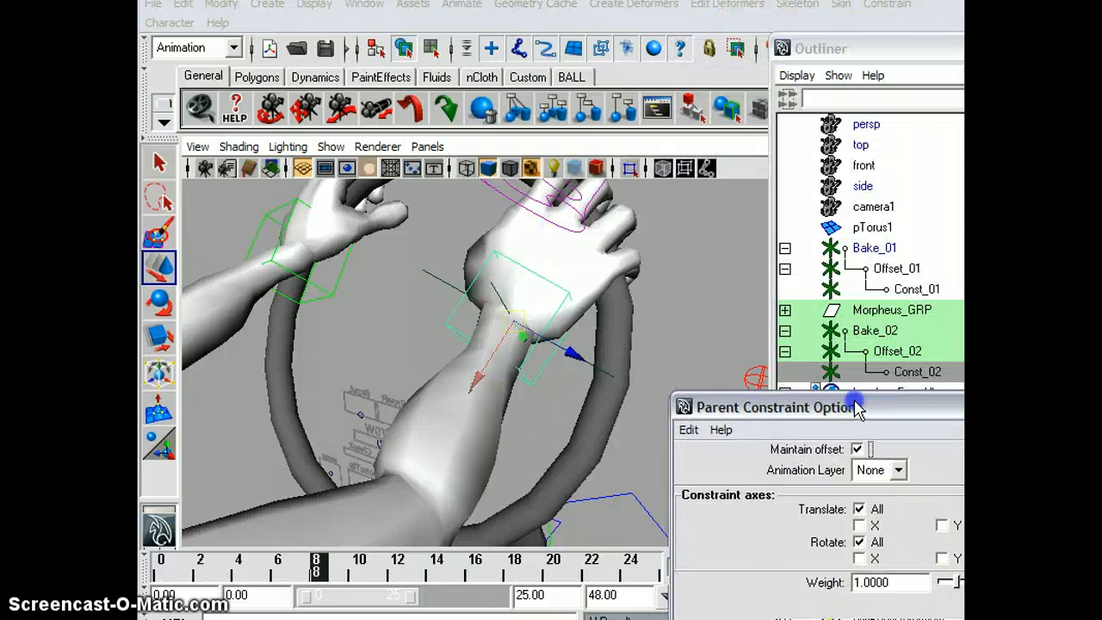
# Check the hand control's constrained channels, and review Const_02, Offset_02 and Bake_02 in turn at the hand
pyautogui.moveTo(910, 51); pyautogui.dragTo(1101, 37)
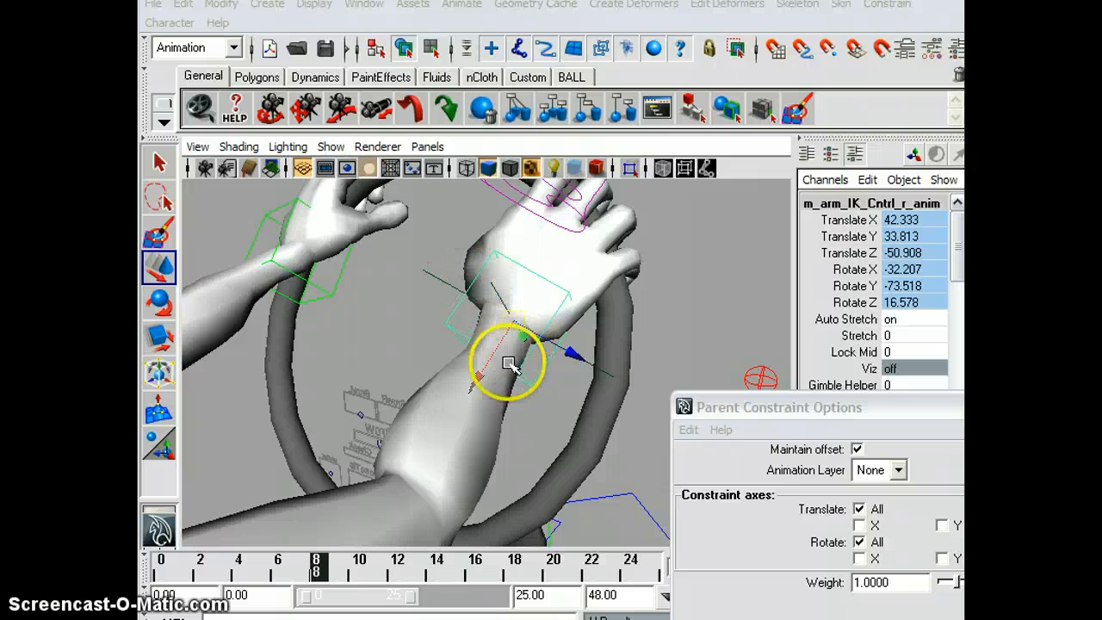
pyautogui.moveTo(1101, 125); pyautogui.dragTo(891, 101)
pyautogui.click(891, 416)
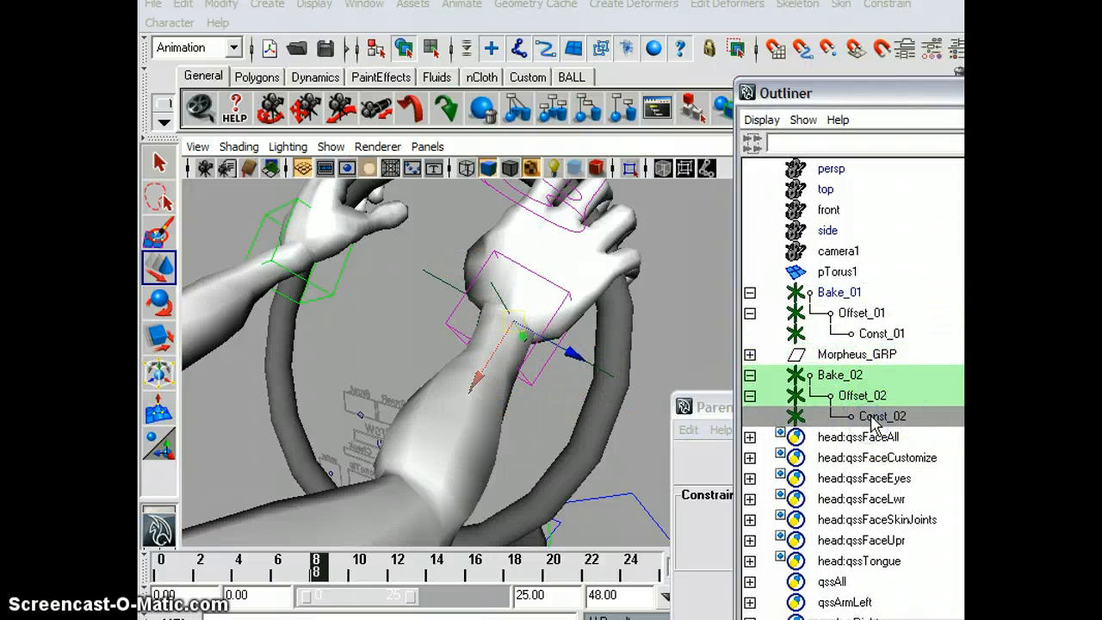
pyautogui.middleClick(535, 370)
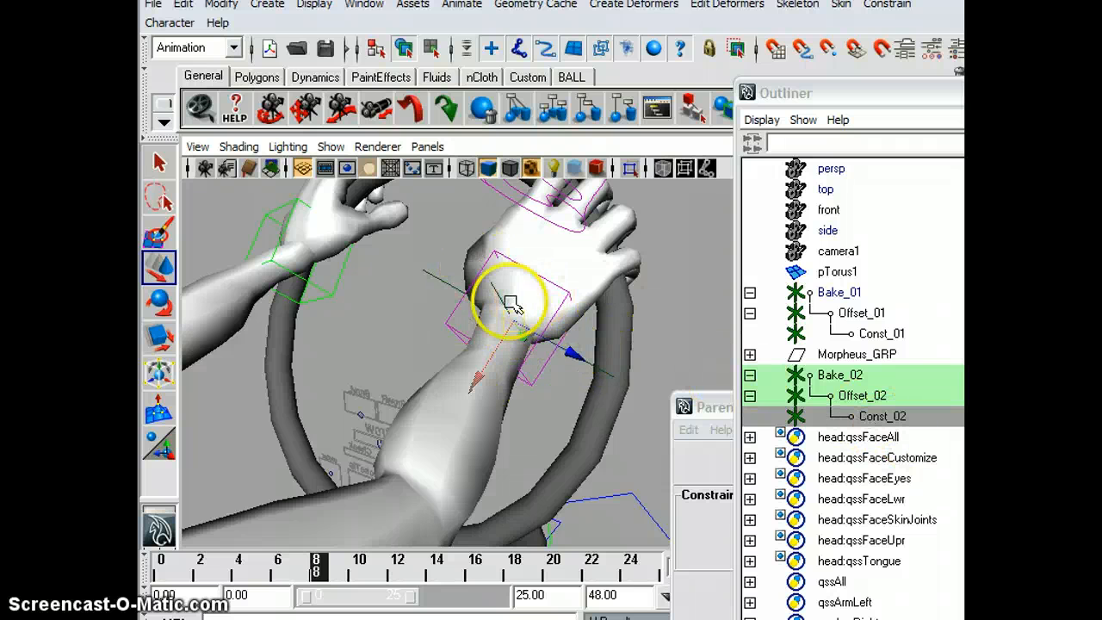
pyautogui.click(885, 417)
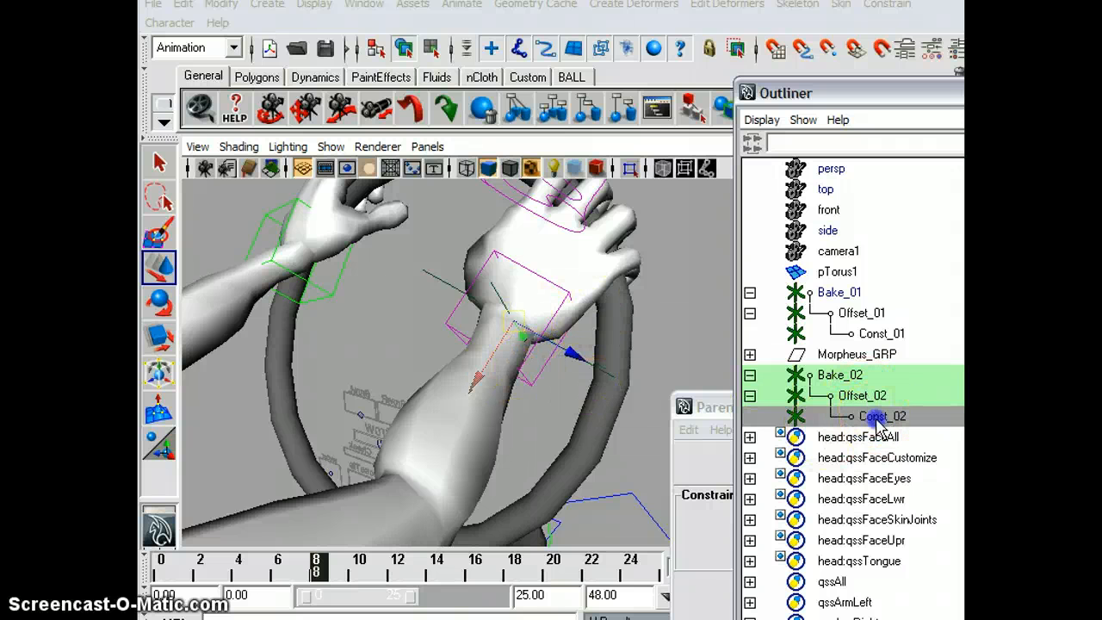
pyautogui.click(561, 311)
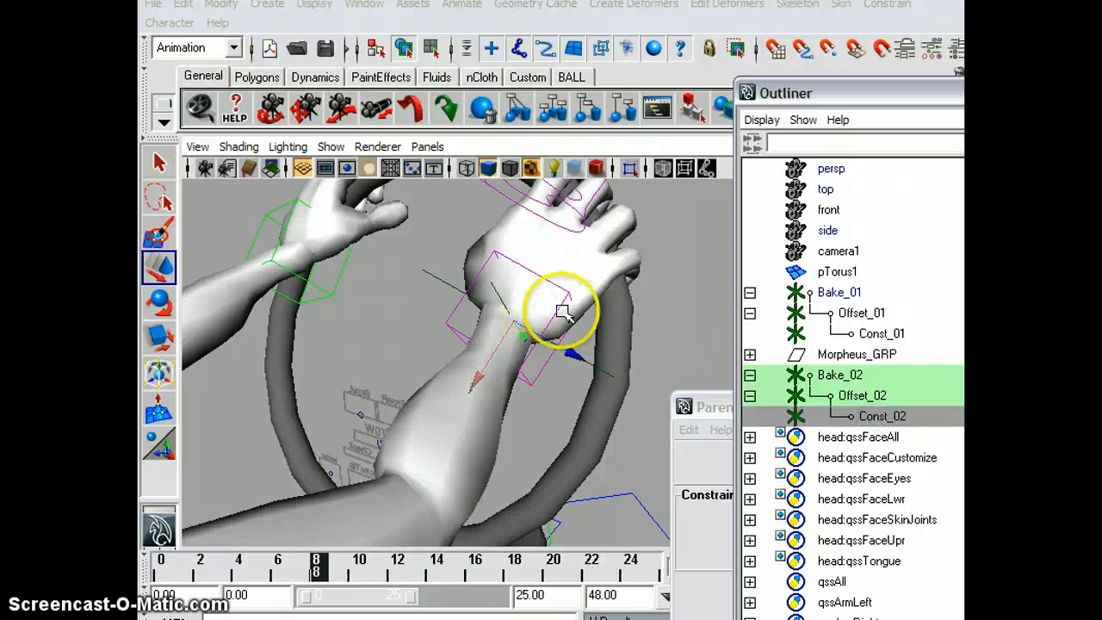
pyautogui.click(512, 321)
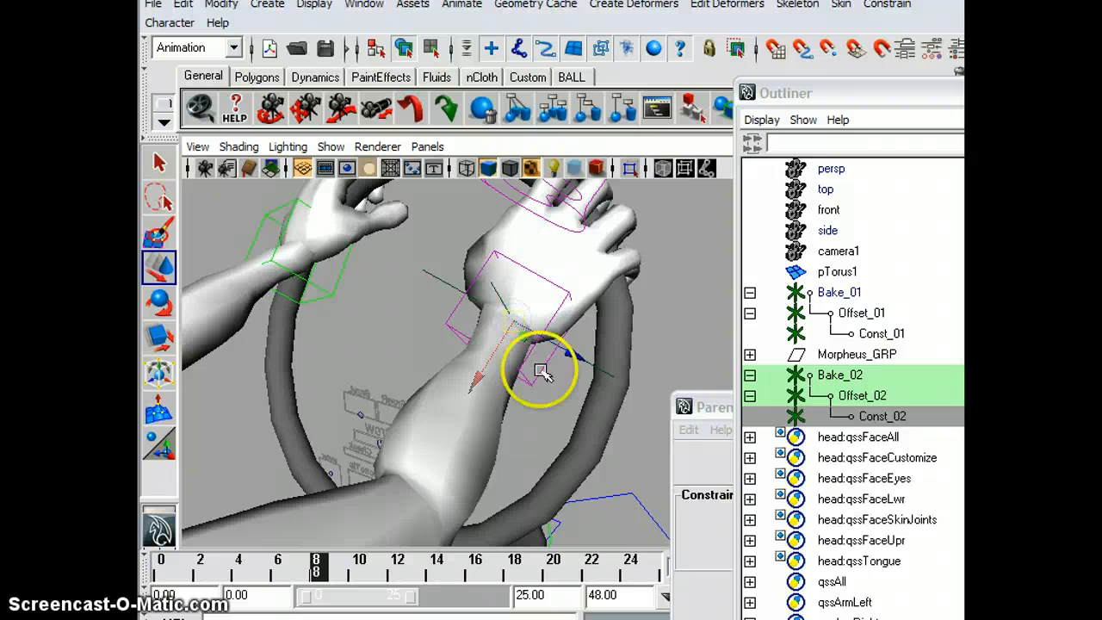
pyautogui.moveTo(506, 312)
pyautogui.mouseDown()
pyautogui.moveTo(520, 319)
pyautogui.moveTo(517, 352)
pyautogui.moveTo(474, 335)
pyautogui.moveTo(515, 325)
pyautogui.mouseUp()
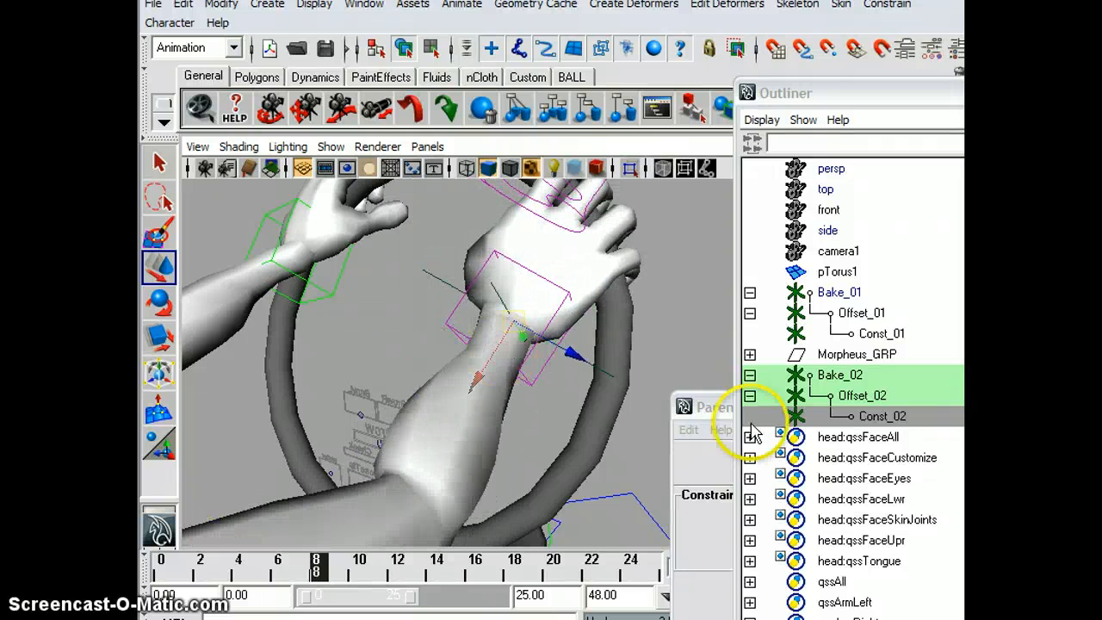
pyautogui.click(860, 397)
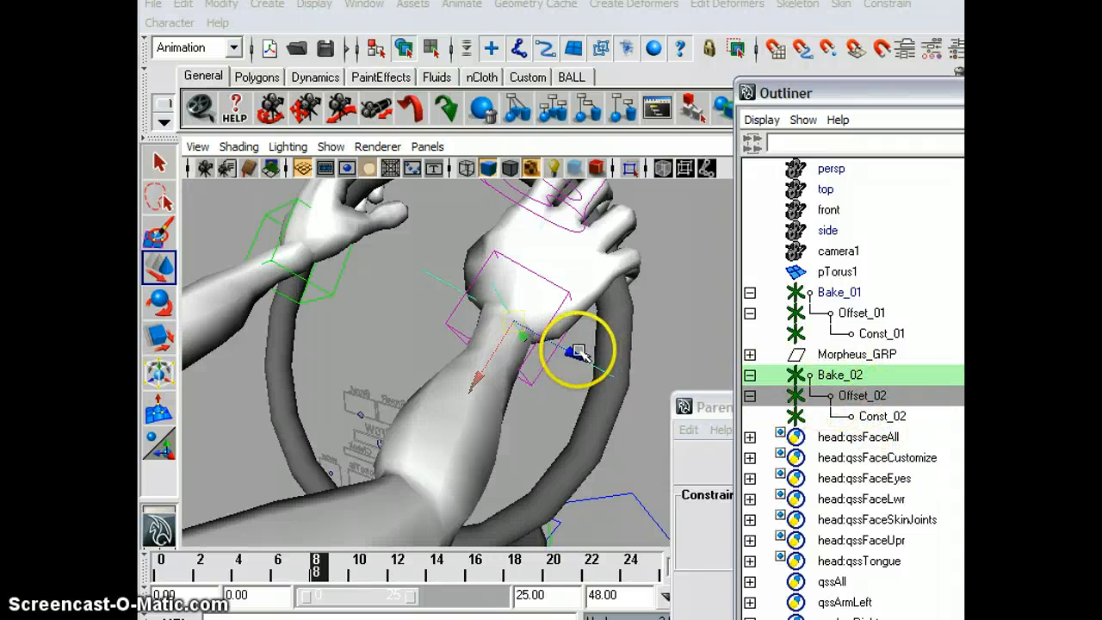
pyautogui.moveTo(513, 325)
pyautogui.mouseDown()
pyautogui.moveTo(514, 374)
pyautogui.moveTo(472, 371)
pyautogui.moveTo(537, 361)
pyautogui.moveTo(507, 305)
pyautogui.moveTo(509, 346)
pyautogui.moveTo(521, 336)
pyautogui.mouseUp()
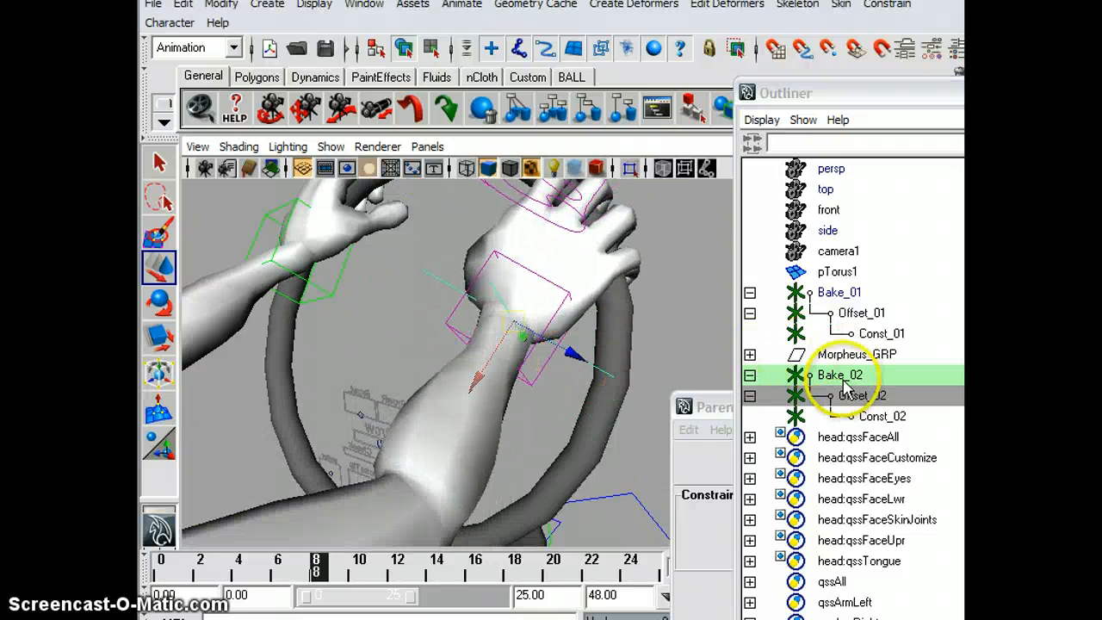
pyautogui.keyDown('alt'); pyautogui.moveTo(448, 304); pyautogui.dragTo(496, 329); pyautogui.keyUp('alt')
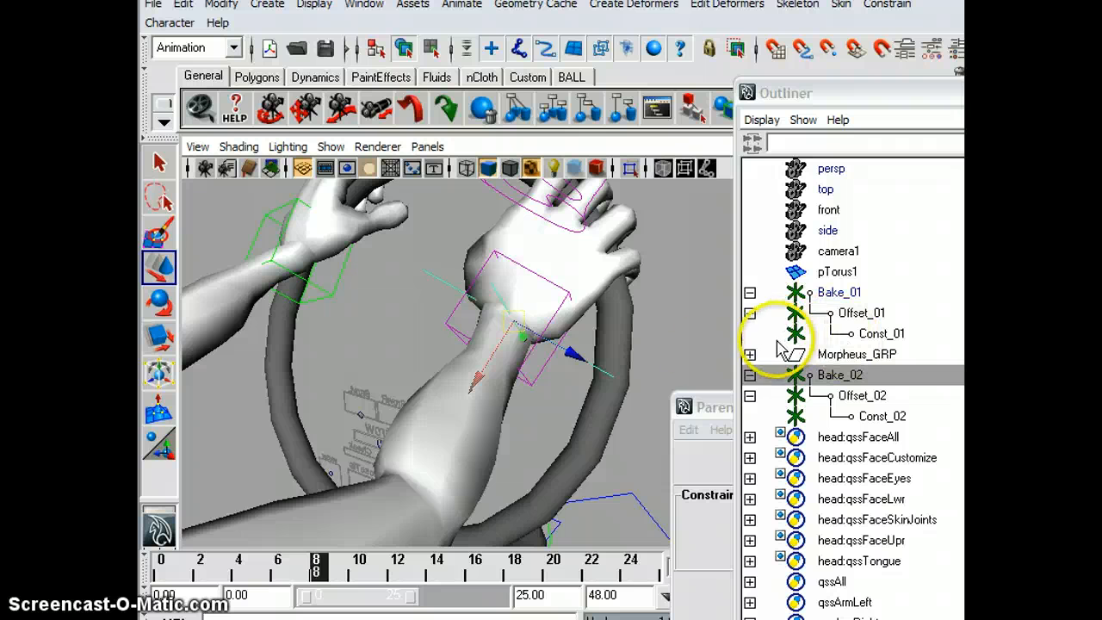
# Parent-constrain Bake_02 to the steering wheel pTorus1 with Maintain offset on and all translate and rotate axes
pyautogui.click(612, 308)
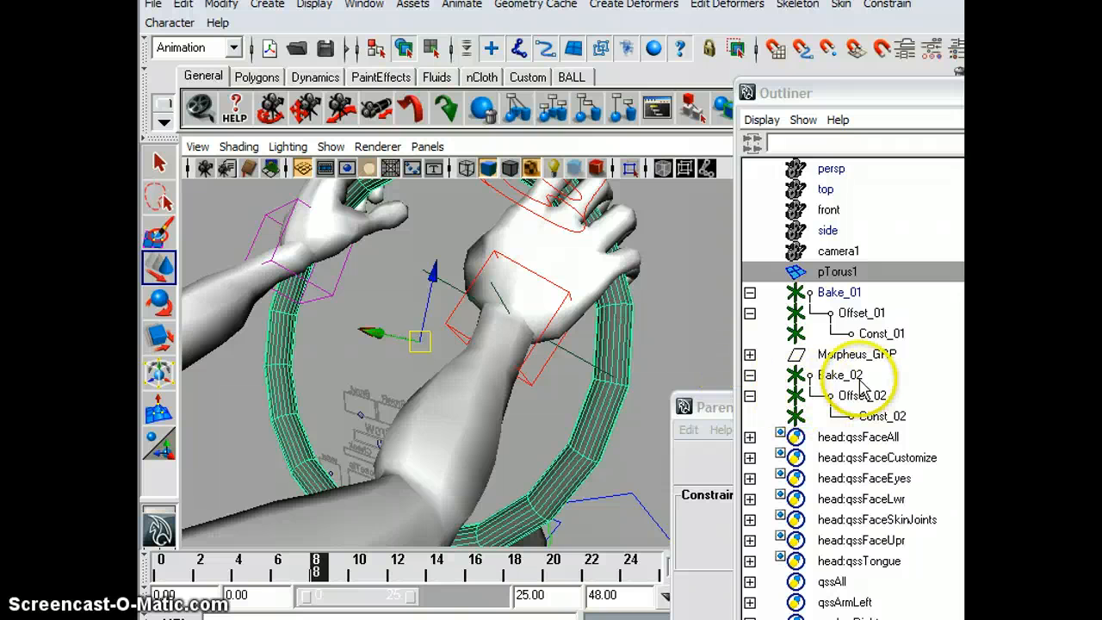
pyautogui.click(832, 379)
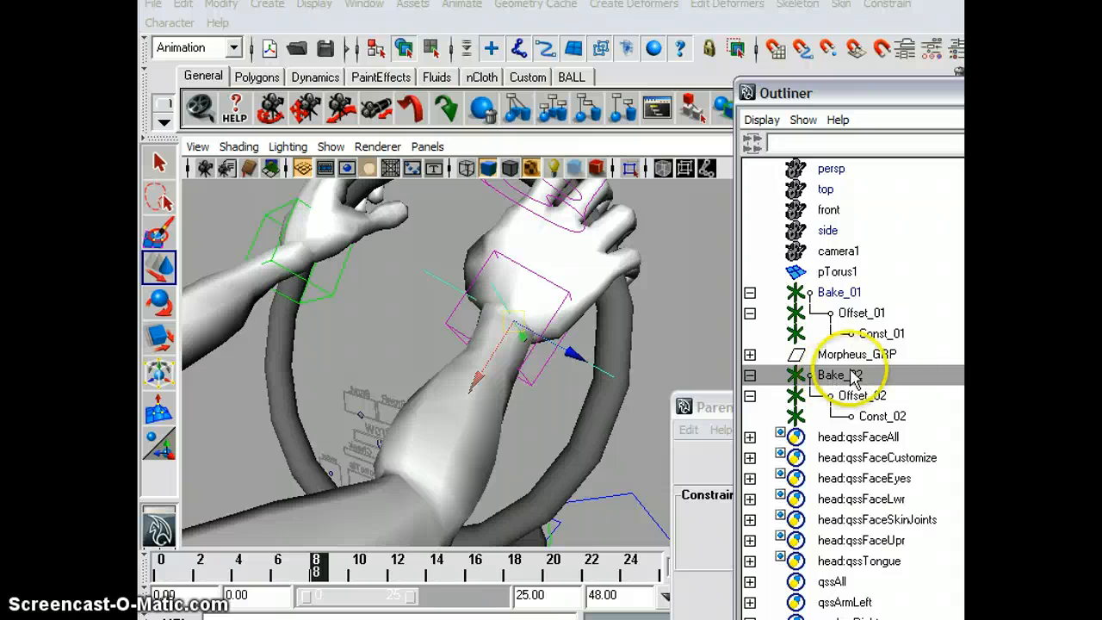
pyautogui.click(598, 362)
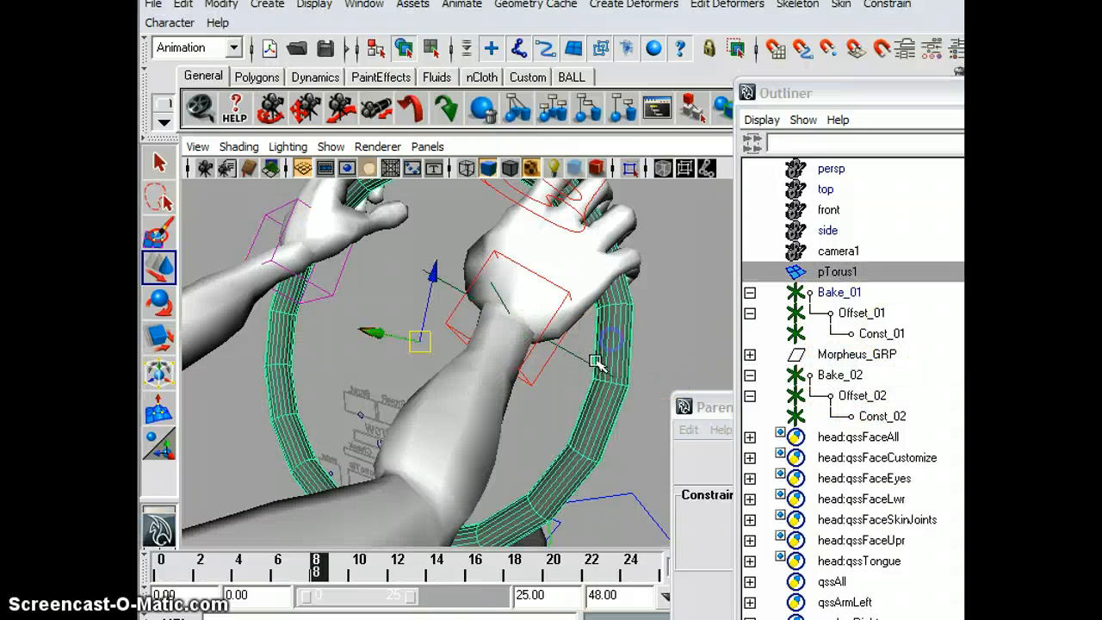
pyautogui.click(841, 382)
pyautogui.keyDown('ctrl'); pyautogui.click(841, 381); pyautogui.keyUp('ctrl')
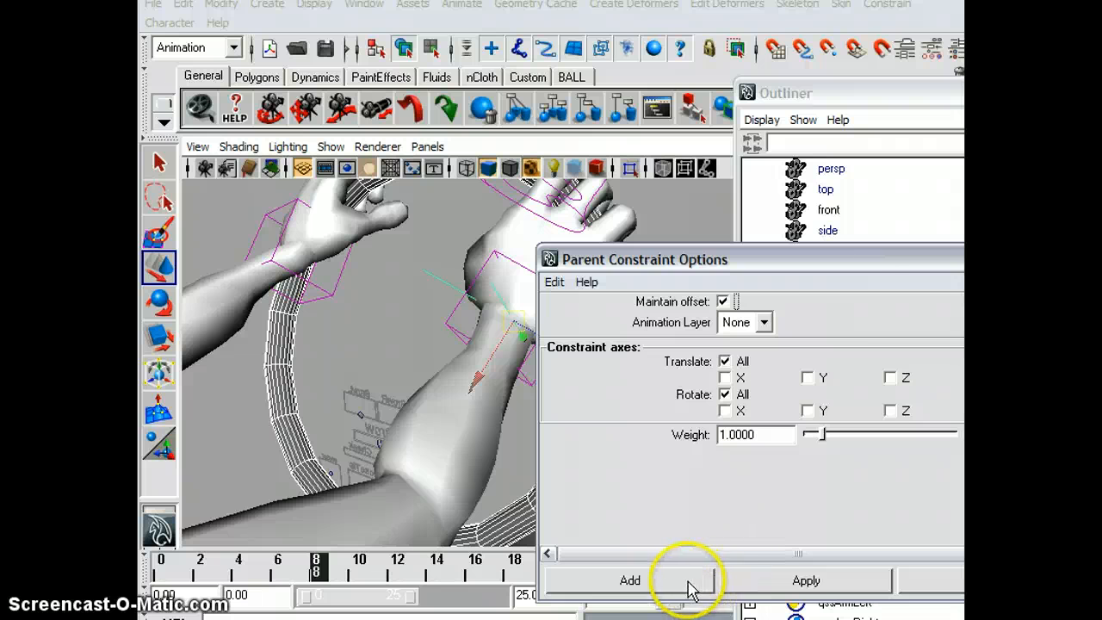
pyautogui.click(689, 589)
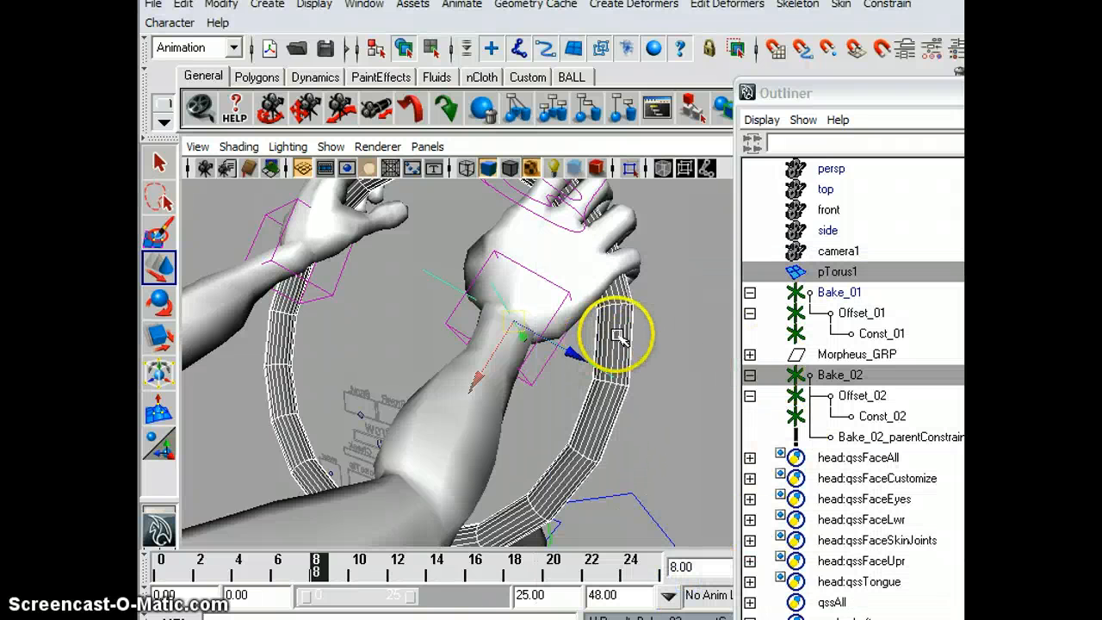
# Rotate the steering wheel pTorus1 to test whether the constrained hand follows it
pyautogui.click(618, 335)
pyautogui.keyDown('alt'); pyautogui.moveTo(657, 340); pyautogui.dragTo(594, 347, button='right'); pyautogui.keyUp('alt')
pyautogui.keyDown('alt'); pyautogui.moveTo(593, 347); pyautogui.dragTo(598, 294, button='middle'); pyautogui.keyUp('alt')
pyautogui.press('e')
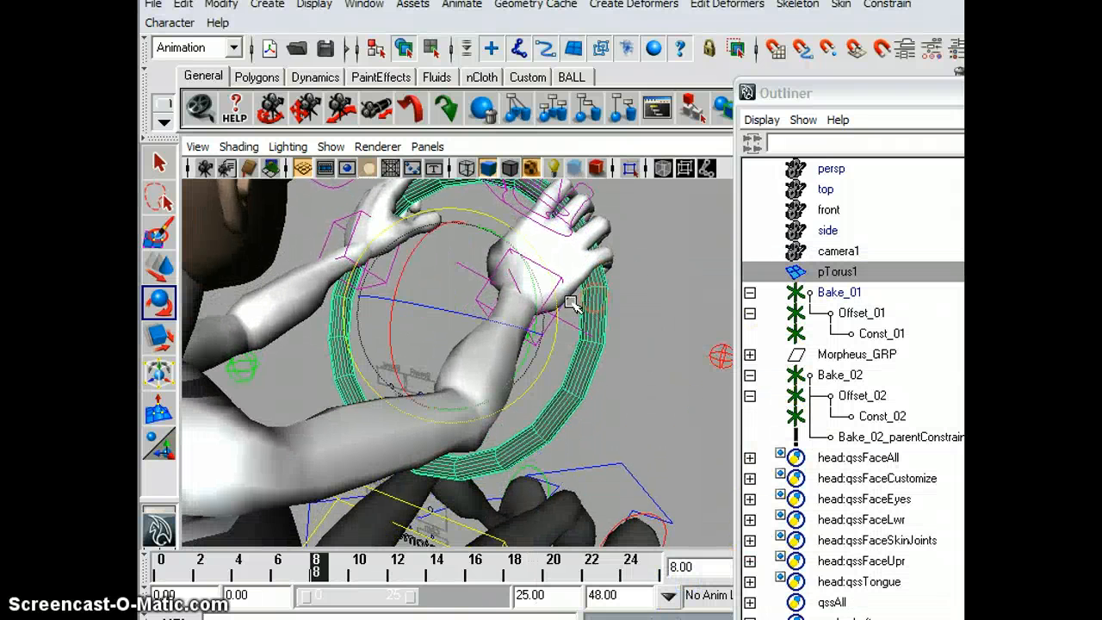
pyautogui.moveTo(534, 291)
pyautogui.mouseDown()
pyautogui.moveTo(526, 337)
pyautogui.moveTo(529, 281)
pyautogui.moveTo(522, 335)
pyautogui.moveTo(526, 298)
pyautogui.mouseUp()
pyautogui.keyDown('alt'); pyautogui.moveTo(569, 310); pyautogui.dragTo(578, 377, button='middle'); pyautogui.keyUp('alt')
pyautogui.keyDown('alt'); pyautogui.moveTo(579, 376); pyautogui.dragTo(625, 364, button='right'); pyautogui.keyUp('alt')
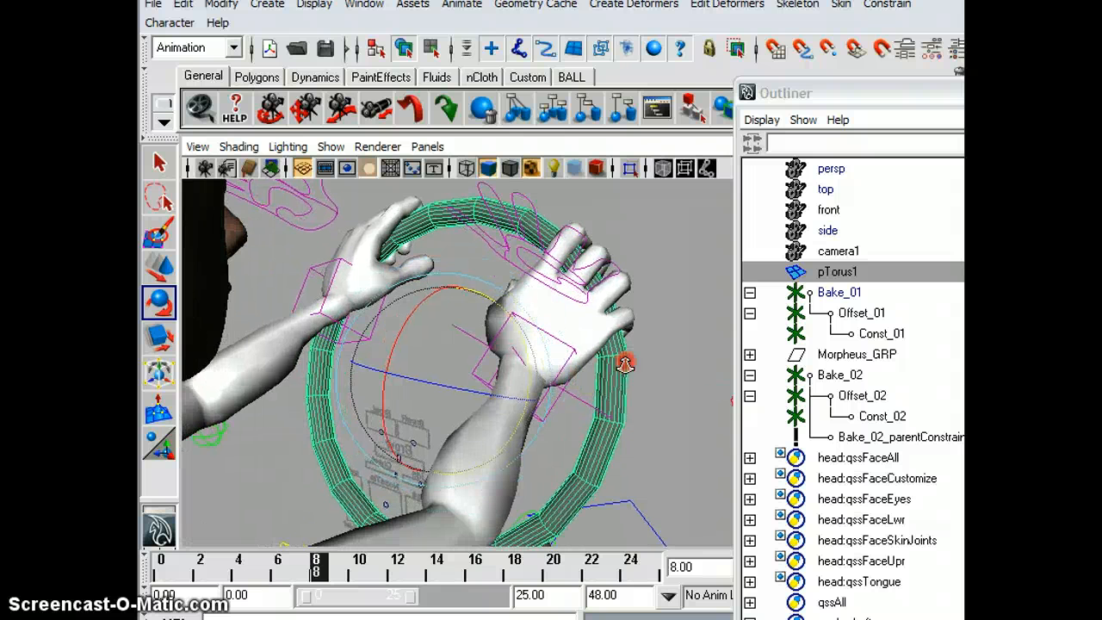
# Select Offset_02 at the hand on the steering wheel and key it at frame 6
pyautogui.click(653, 364)
pyautogui.click(573, 399)
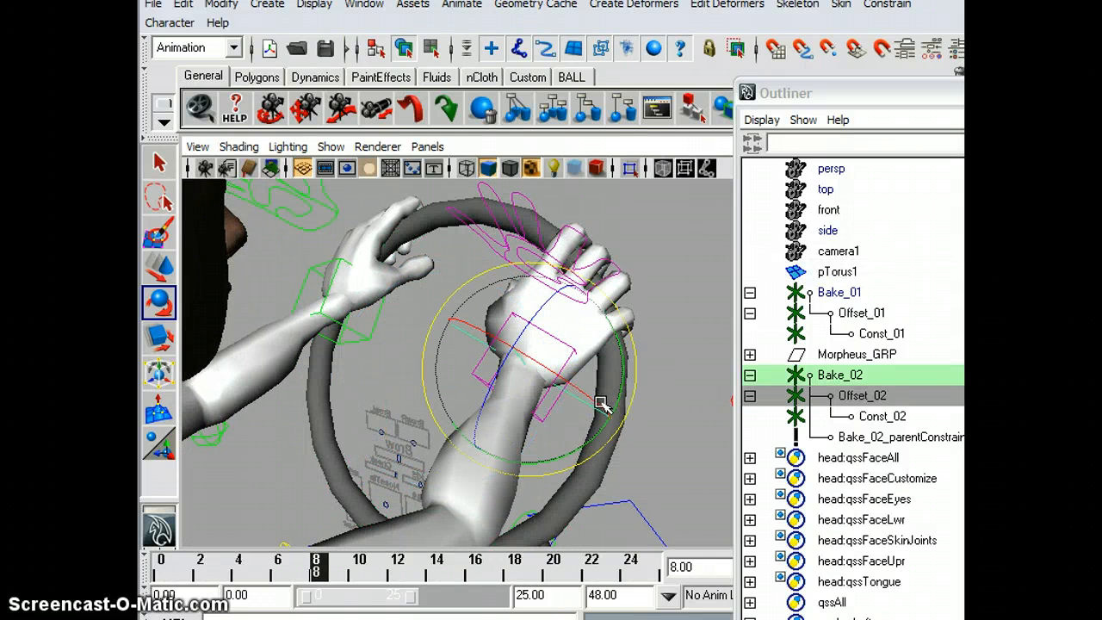
pyautogui.keyDown('alt'); pyautogui.moveTo(647, 432); pyautogui.dragTo(615, 402, button='middle'); pyautogui.keyUp('alt')
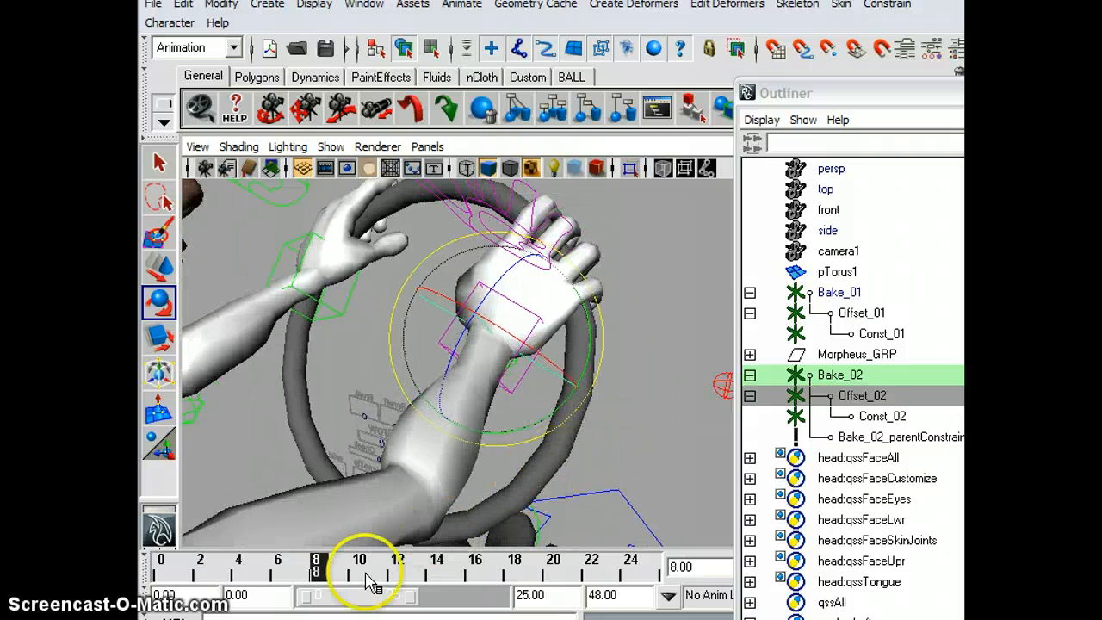
pyautogui.moveTo(303, 586)
pyautogui.mouseDown()
pyautogui.moveTo(295, 566)
pyautogui.moveTo(277, 572)
pyautogui.mouseUp()
# At frame 8, move and rotate Offset_02 so the hand shifts along the wheel's rim, and scrub through the change
pyautogui.click(316, 569)
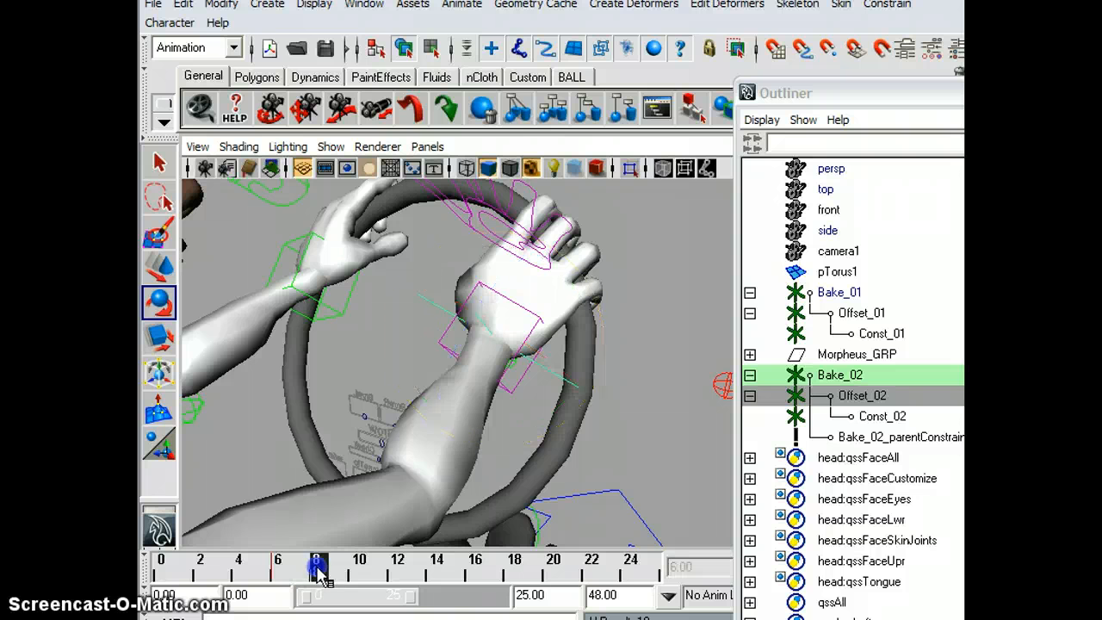
pyautogui.press('w')
pyautogui.moveTo(496, 341); pyautogui.dragTo(524, 371)
pyautogui.press('e')
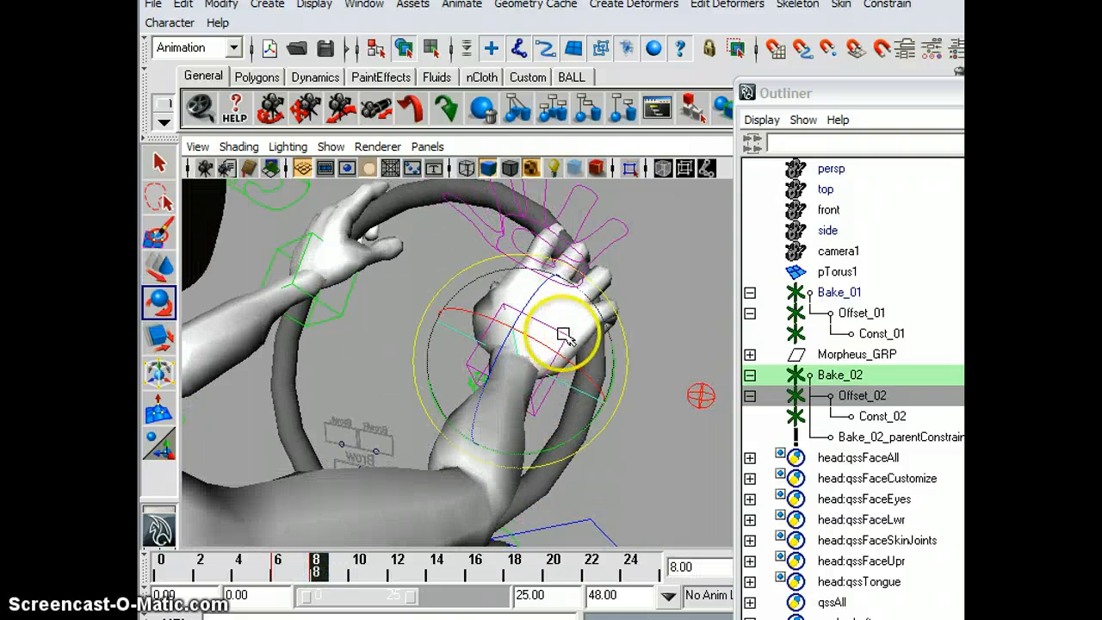
pyautogui.moveTo(564, 334); pyautogui.dragTo(560, 343)
pyautogui.moveTo(315, 571); pyautogui.dragTo(269, 536)
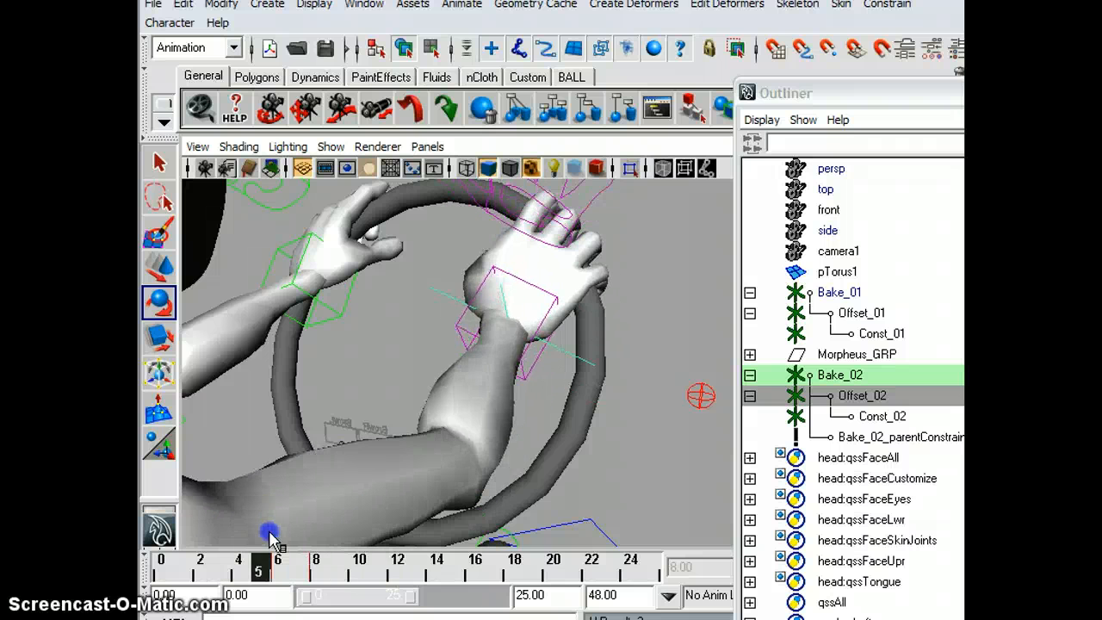
# Try rotating the steering wheel pTorus1 at frame 5 to test the animated hand offset
pyautogui.click(570, 435)
pyautogui.moveTo(497, 392); pyautogui.dragTo(489, 442)
pyautogui.click(283, 579)
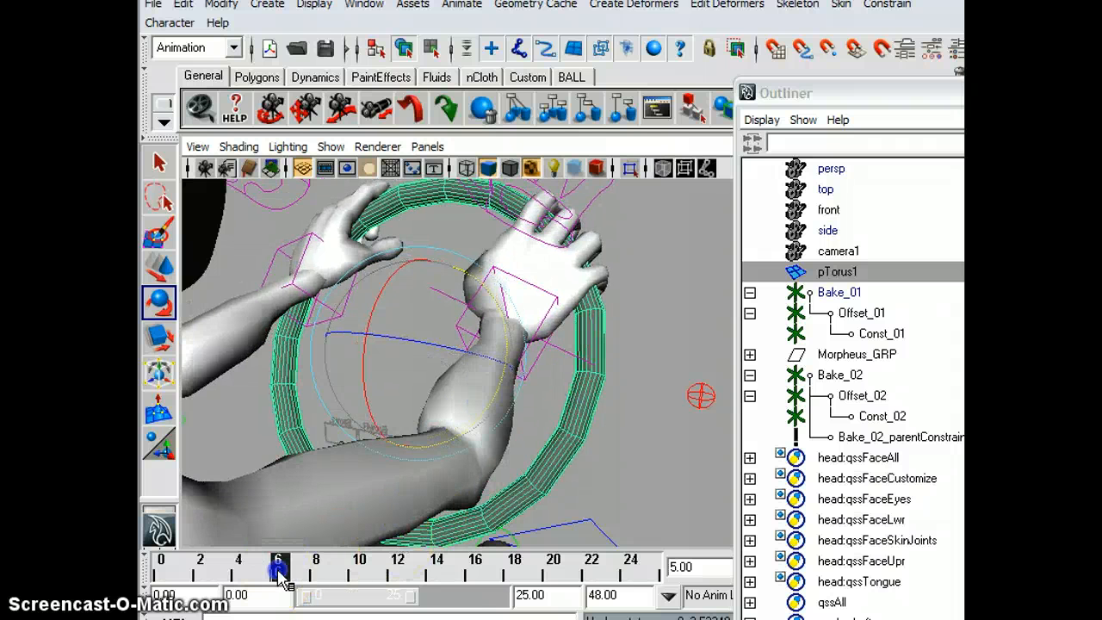
pyautogui.moveTo(293, 568)
pyautogui.mouseDown()
pyautogui.moveTo(258, 571)
pyautogui.moveTo(315, 571)
pyautogui.moveTo(274, 570)
pyautogui.moveTo(289, 567)
pyautogui.mouseUp()
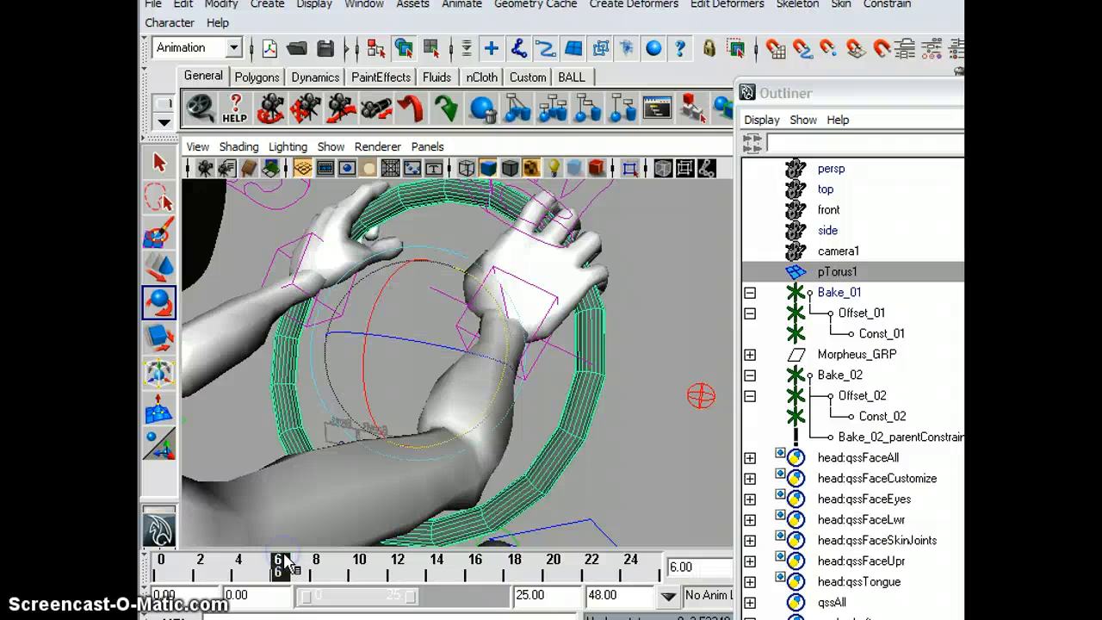
# Select Offset_02 again and scrub from frame 6 to frame 12 to review its keyed motion
pyautogui.click(556, 348)
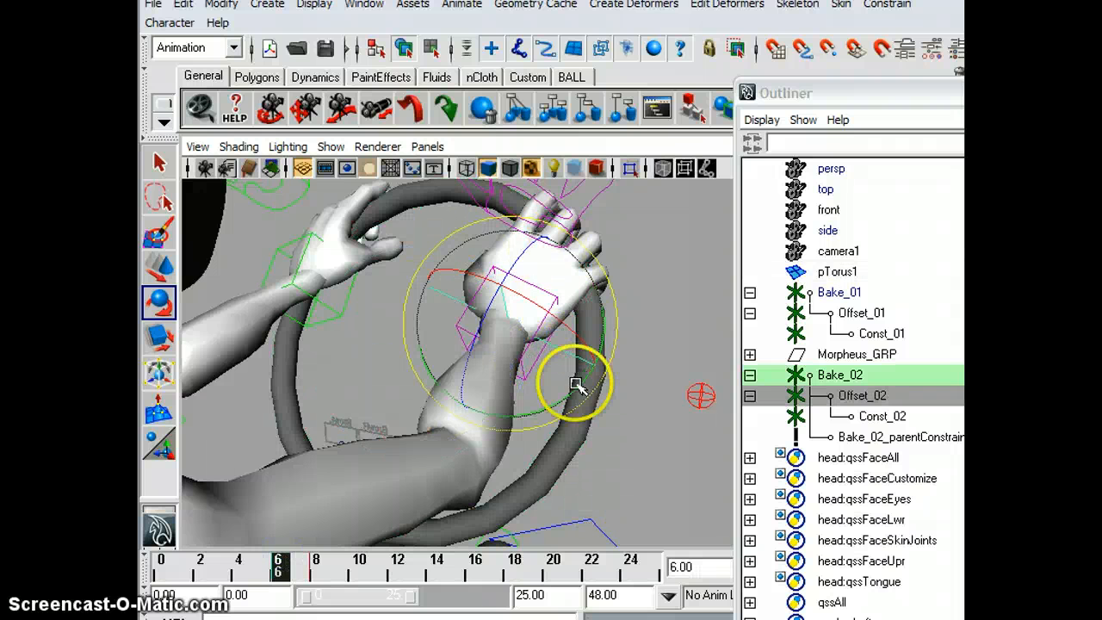
pyautogui.moveTo(576, 385); pyautogui.dragTo(579, 379)
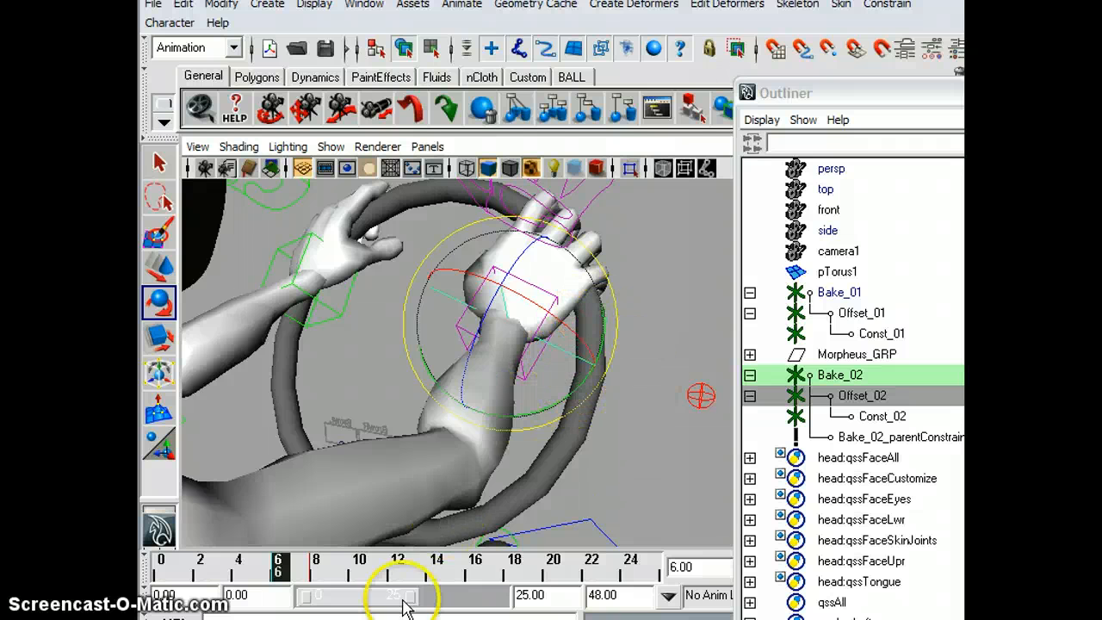
pyautogui.click(317, 567)
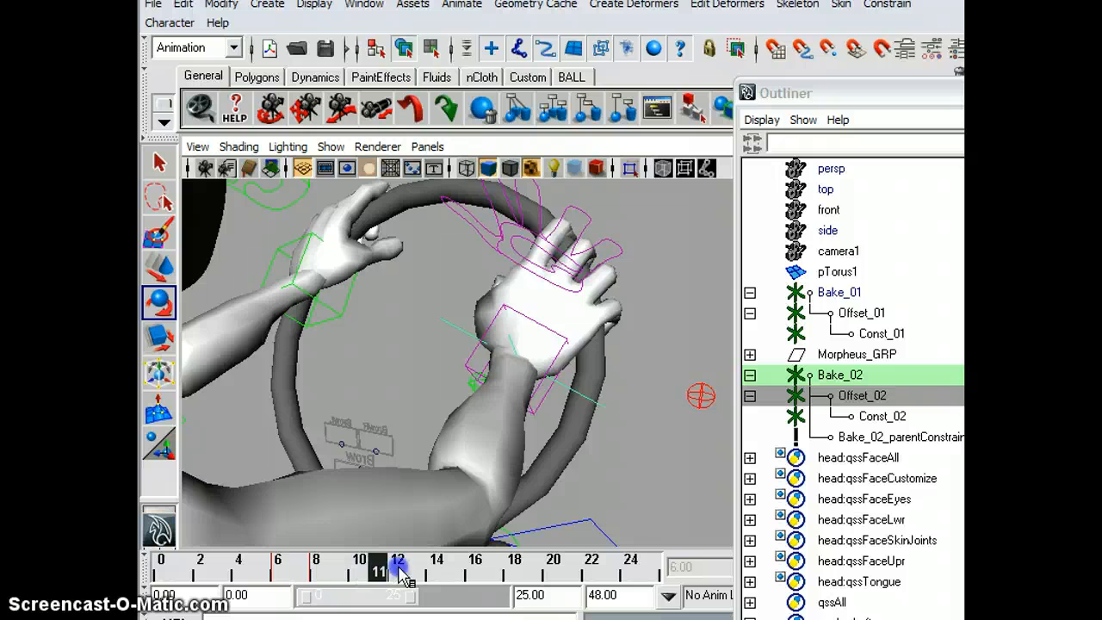
pyautogui.moveTo(405, 577); pyautogui.dragTo(400, 572)
# Select the IK hand control on the wheel, close the Outliner, and key all the control's channels at frame 14
pyautogui.click(611, 421)
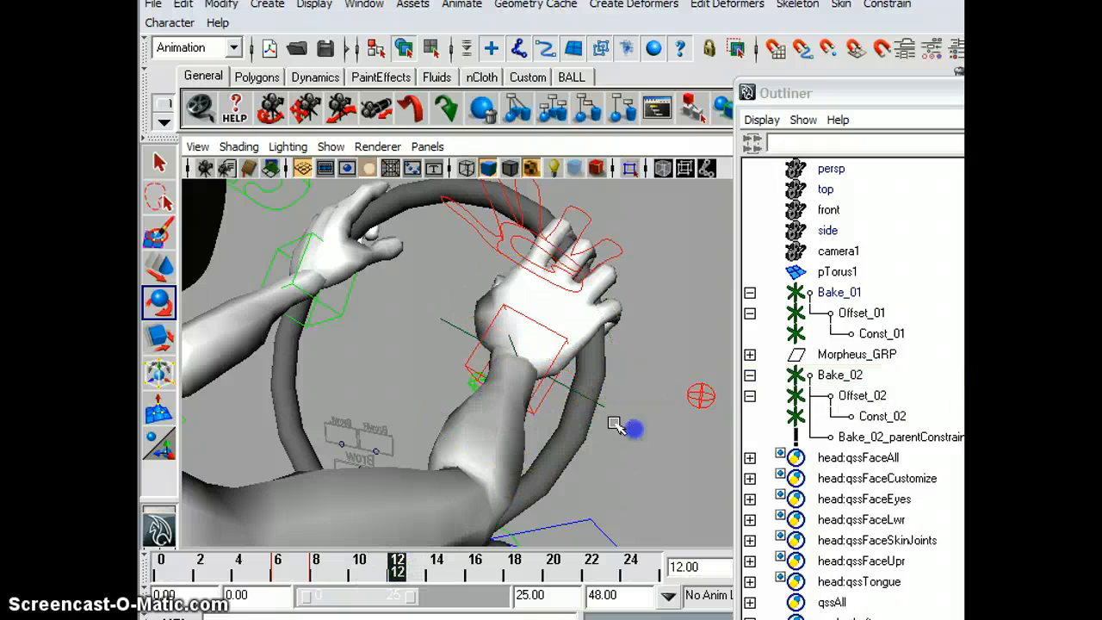
pyautogui.click(539, 403)
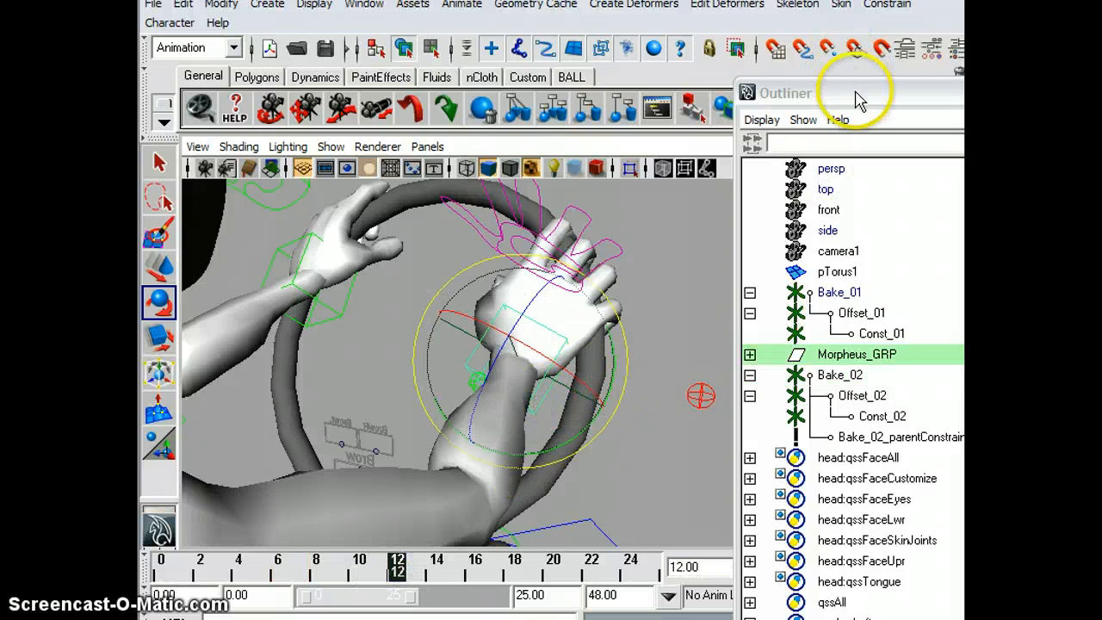
pyautogui.click(963, 92)
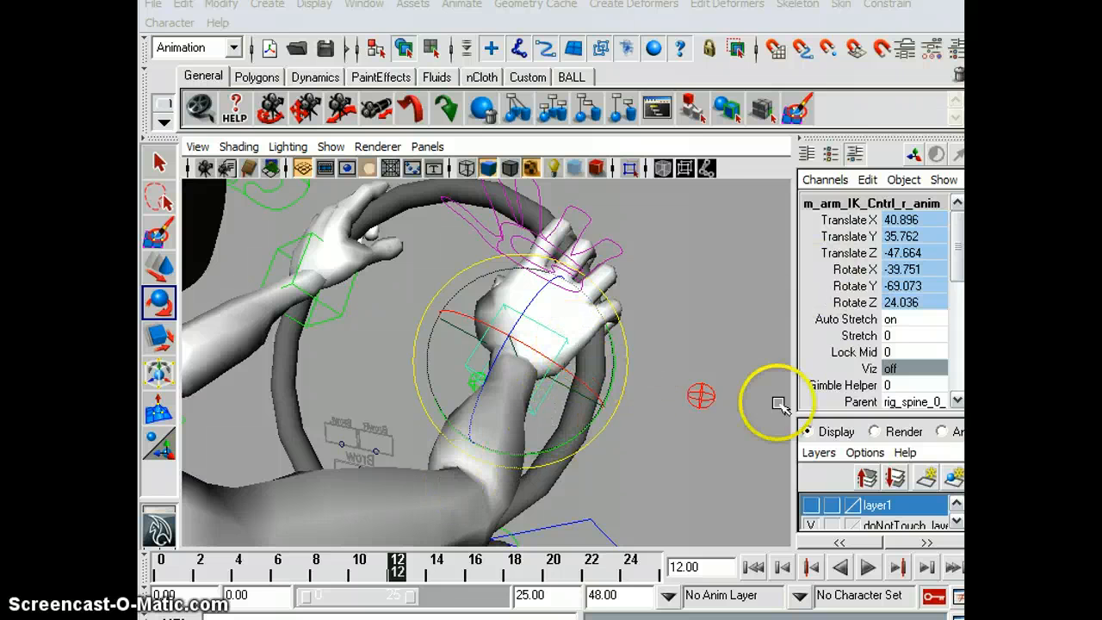
pyautogui.scroll(-2, 891, 369)
pyautogui.scroll(2, 891, 366)
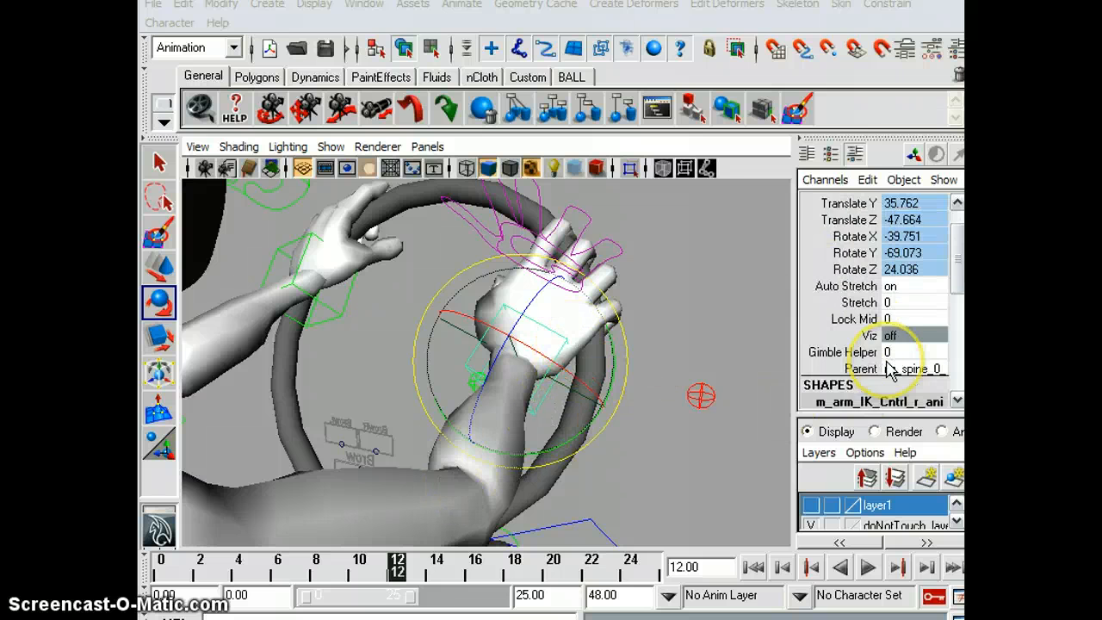
pyautogui.scroll(-2, 891, 362)
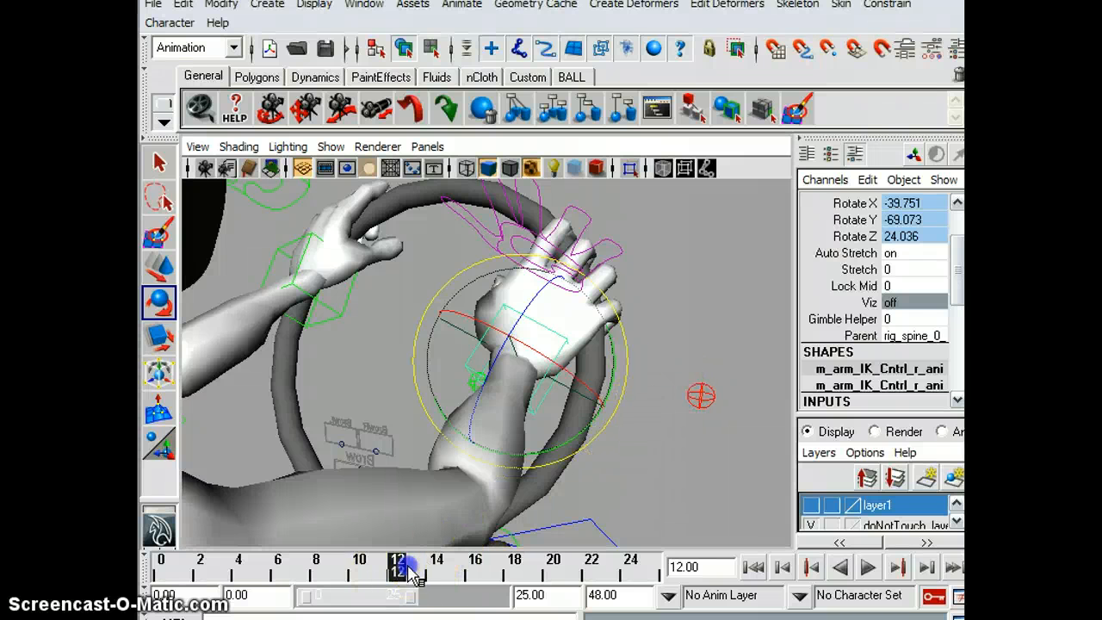
pyautogui.moveTo(412, 574); pyautogui.dragTo(440, 575)
pyautogui.click(452, 575)
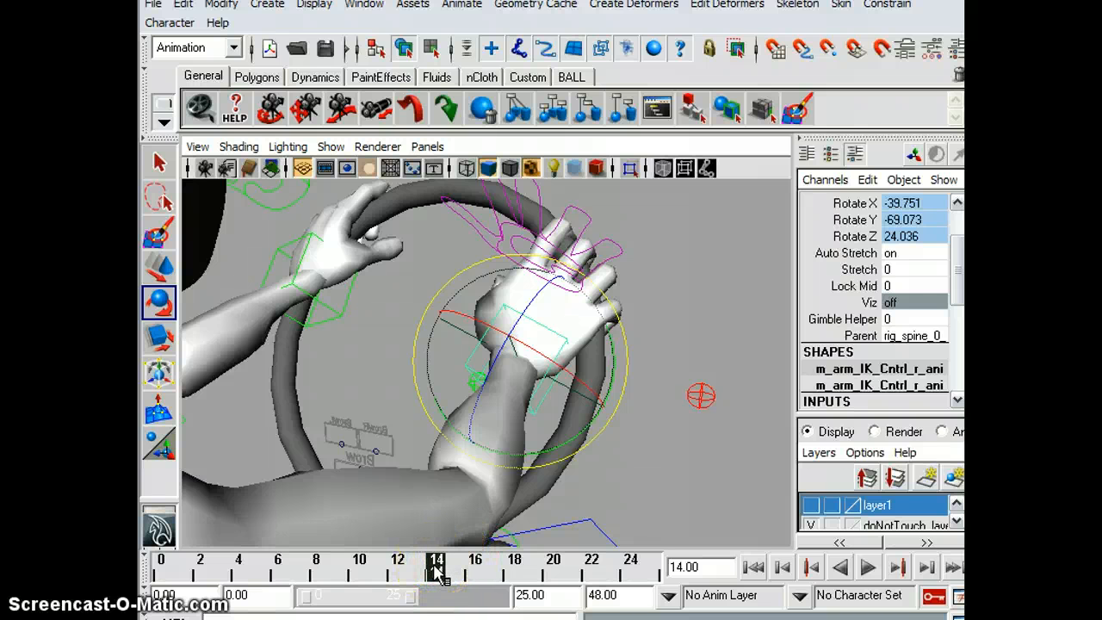
pyautogui.press('s')
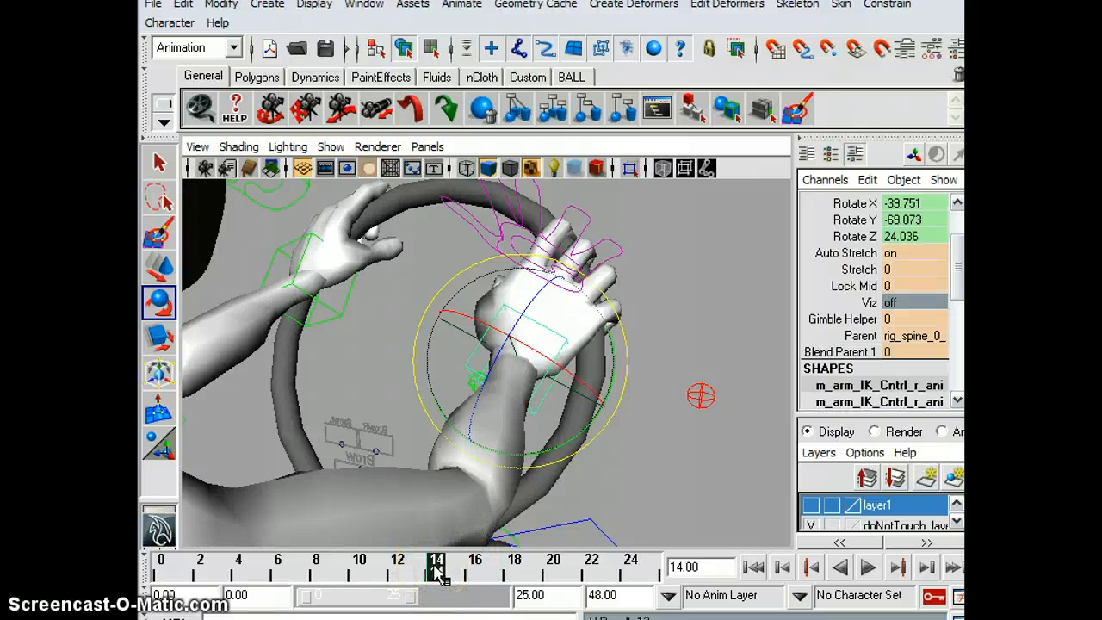
# Key the hand control's Blend Parent 1 at 1 on frame 14 and at 0 on frame 15
pyautogui.click(864, 355)
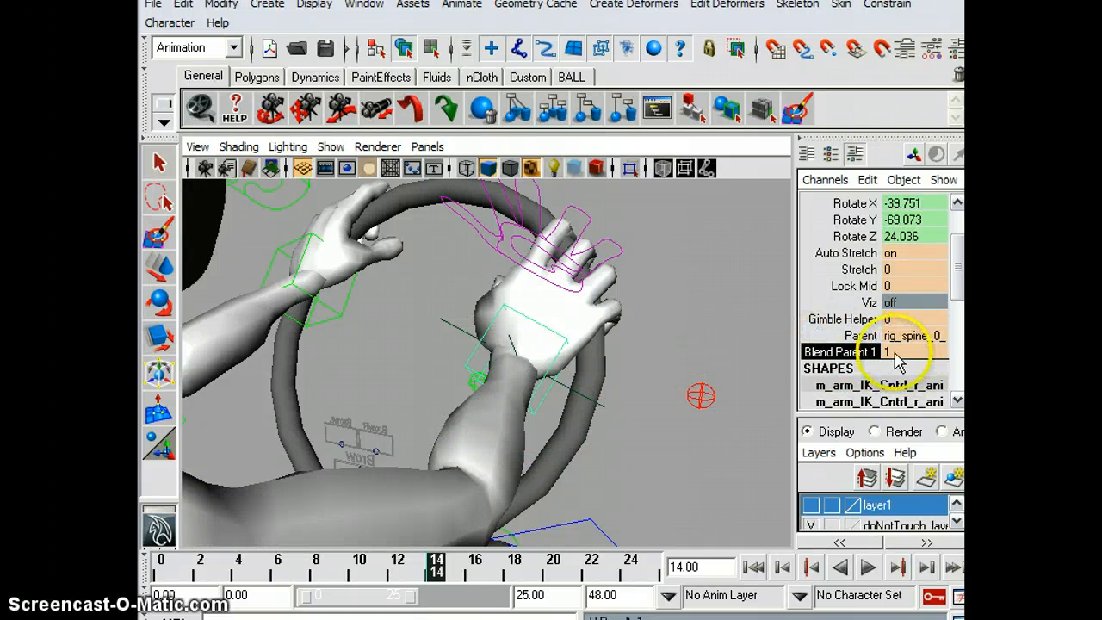
pyautogui.moveTo(446, 584); pyautogui.dragTo(461, 582)
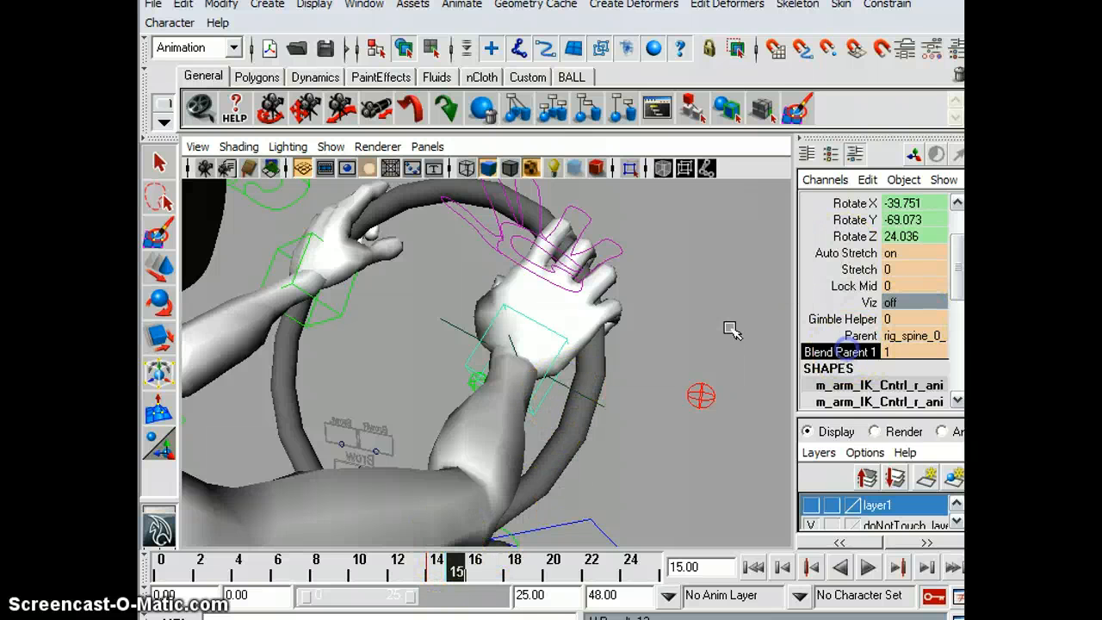
pyautogui.click(461, 572)
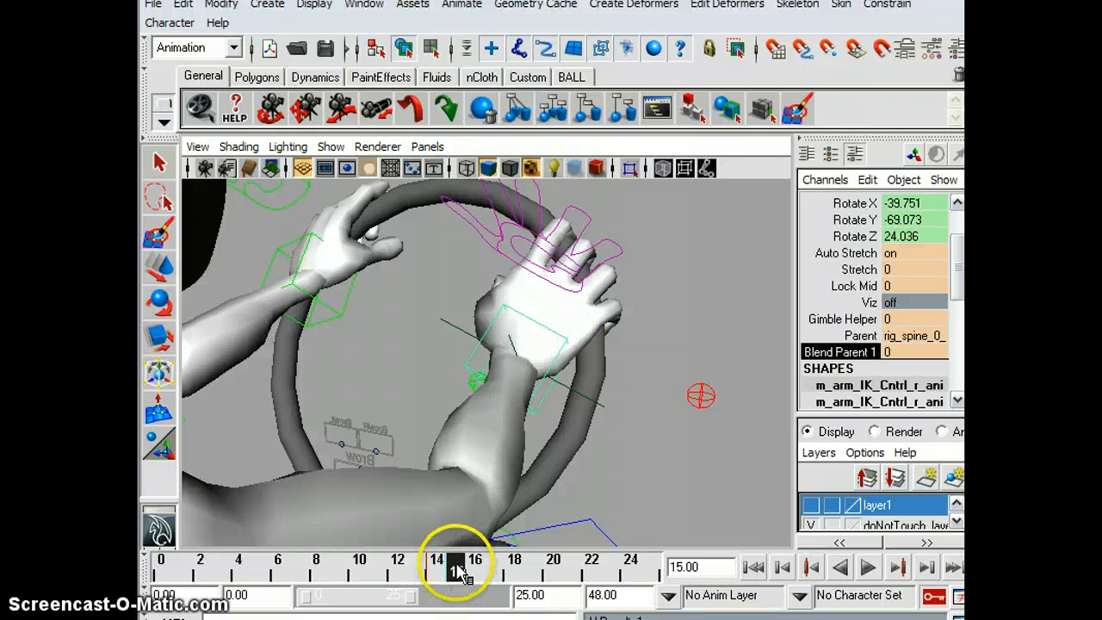
# At frame 20, move the hand control away from the steering wheel, and scrub back to frame 15 to check the release
pyautogui.moveTo(455, 572); pyautogui.dragTo(376, 571)
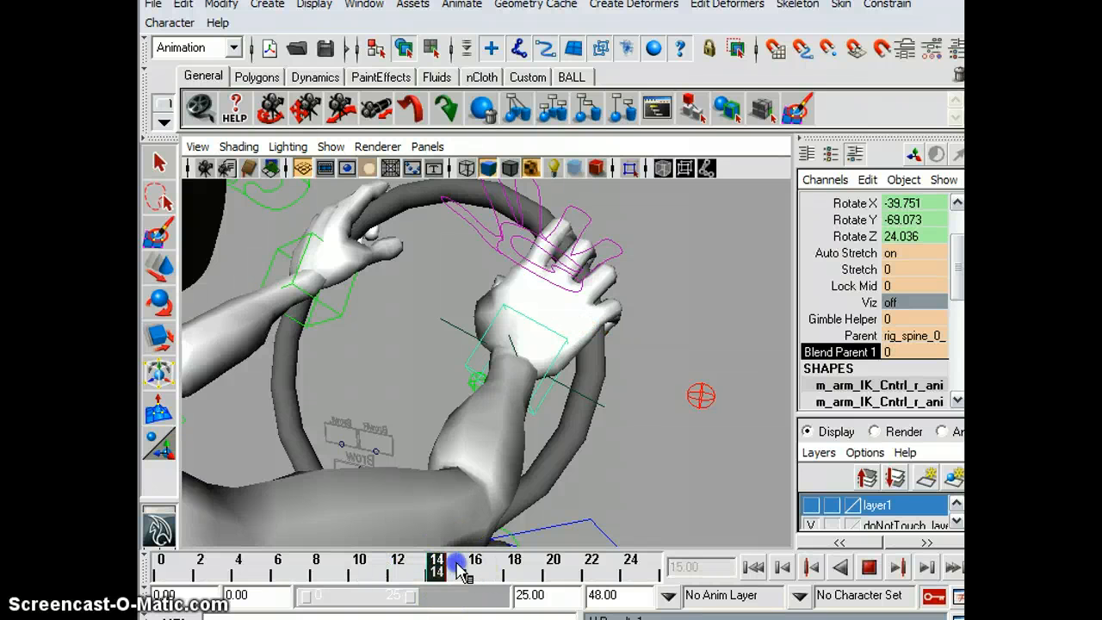
pyautogui.moveTo(462, 561); pyautogui.dragTo(559, 551)
pyautogui.moveTo(571, 386); pyautogui.dragTo(652, 443)
pyautogui.click(575, 437)
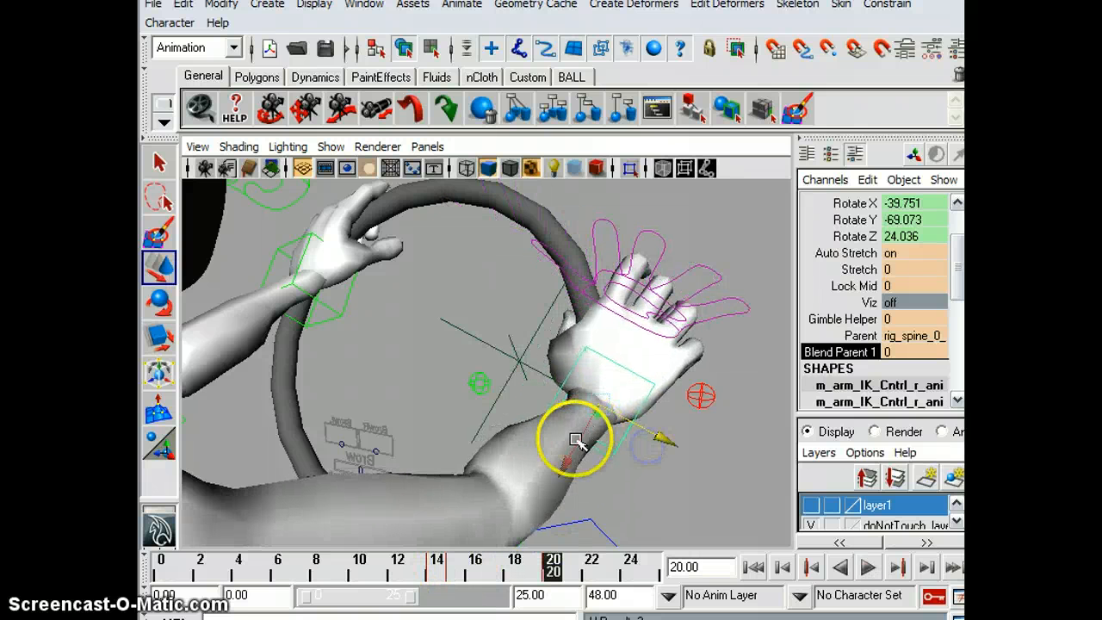
pyautogui.click(612, 451)
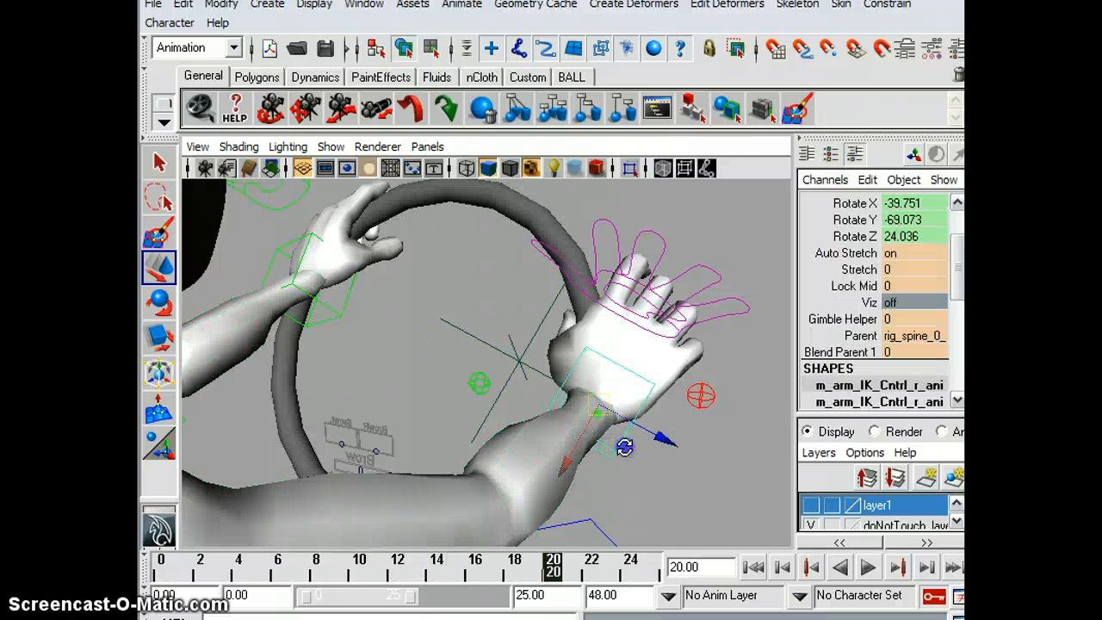
pyautogui.keyDown('alt'); pyautogui.moveTo(624, 445); pyautogui.dragTo(528, 423); pyautogui.keyUp('alt')
pyautogui.keyDown('alt'); pyautogui.moveTo(497, 389); pyautogui.dragTo(528, 492); pyautogui.keyUp('alt')
pyautogui.click(553, 569)
pyautogui.moveTo(553, 568); pyautogui.dragTo(456, 564)
# Select the steering wheel pTorus1 and key it at frame 0
pyautogui.click(420, 185)
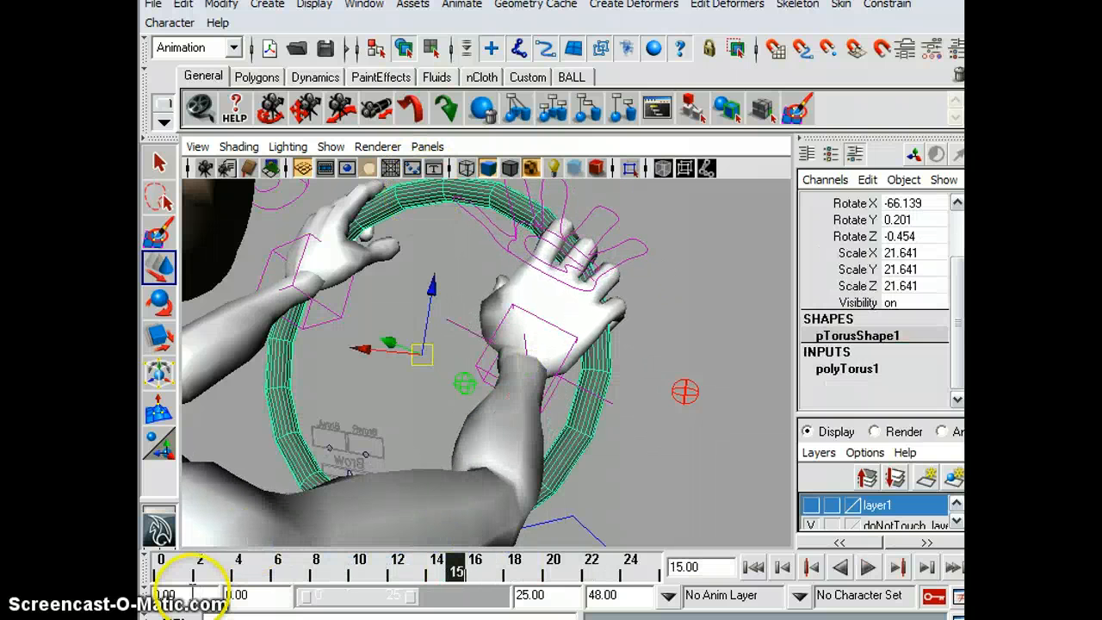
pyautogui.click(164, 570)
pyautogui.press('s')
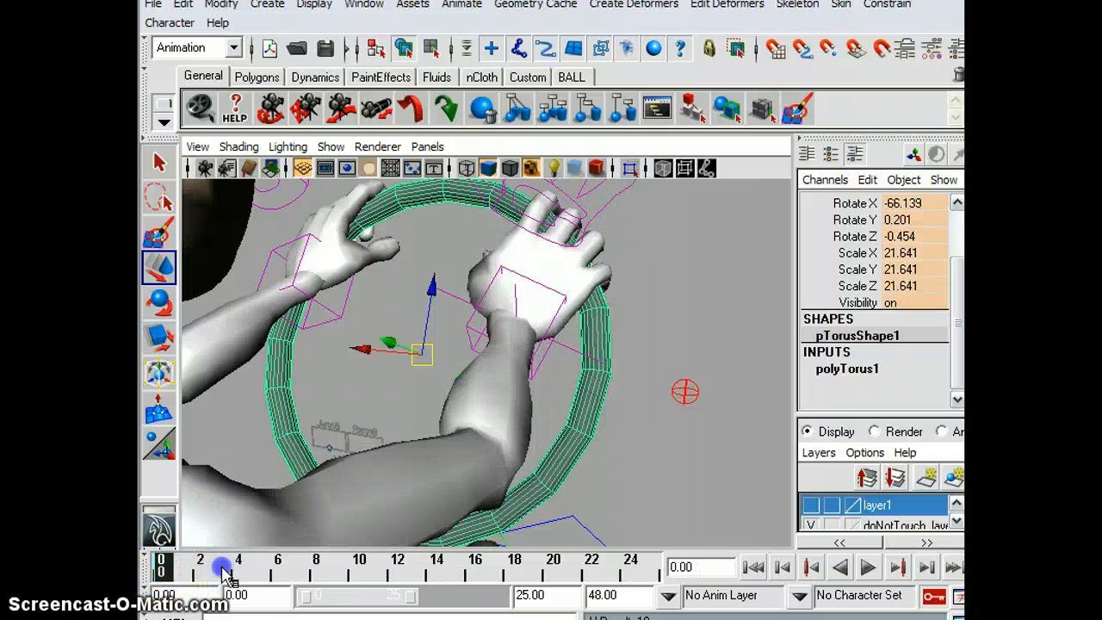
# Animate the steering wheel by rotating it one way at frame 10 and the opposite way at frame 20
pyautogui.click(356, 565)
pyautogui.press('e')
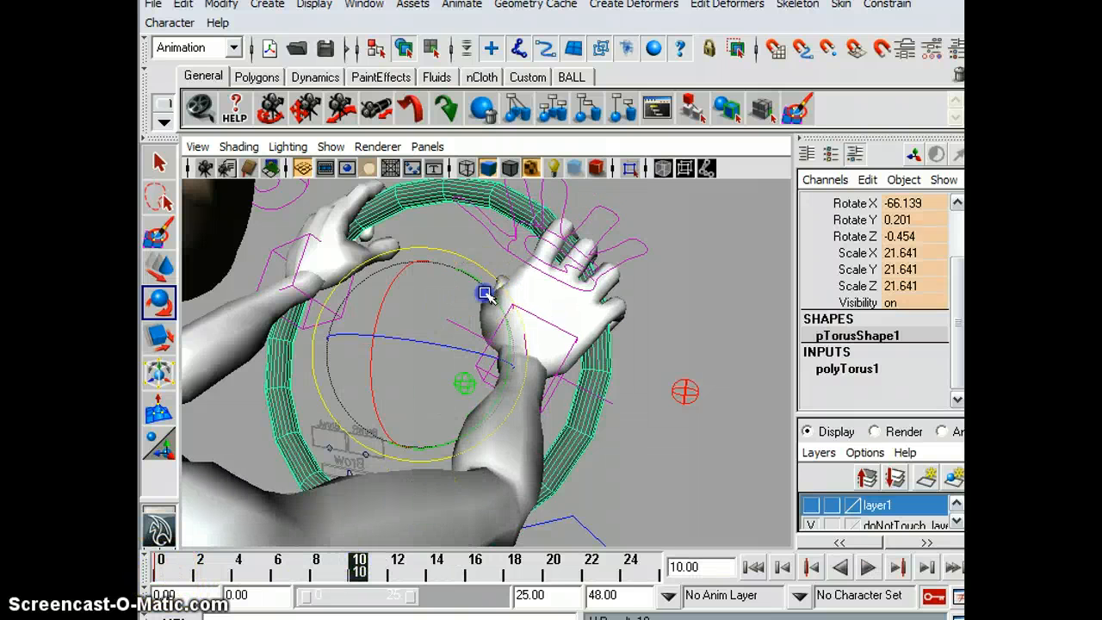
pyautogui.moveTo(486, 293); pyautogui.dragTo(492, 357)
pyautogui.moveTo(361, 568); pyautogui.dragTo(552, 565)
pyautogui.moveTo(513, 366); pyautogui.dragTo(459, 277)
# Scrub and play back the steering wheel animation around frame 15 to review how the hands follow and release
pyautogui.moveTo(553, 564); pyautogui.dragTo(455, 461)
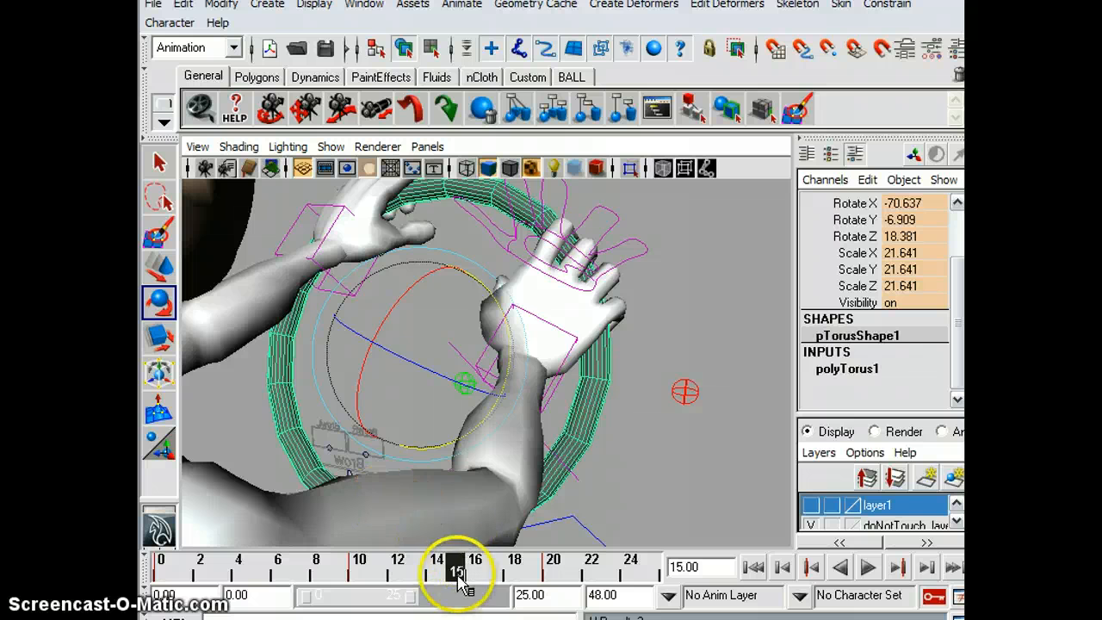
pyautogui.hotkey('alt', 'v')
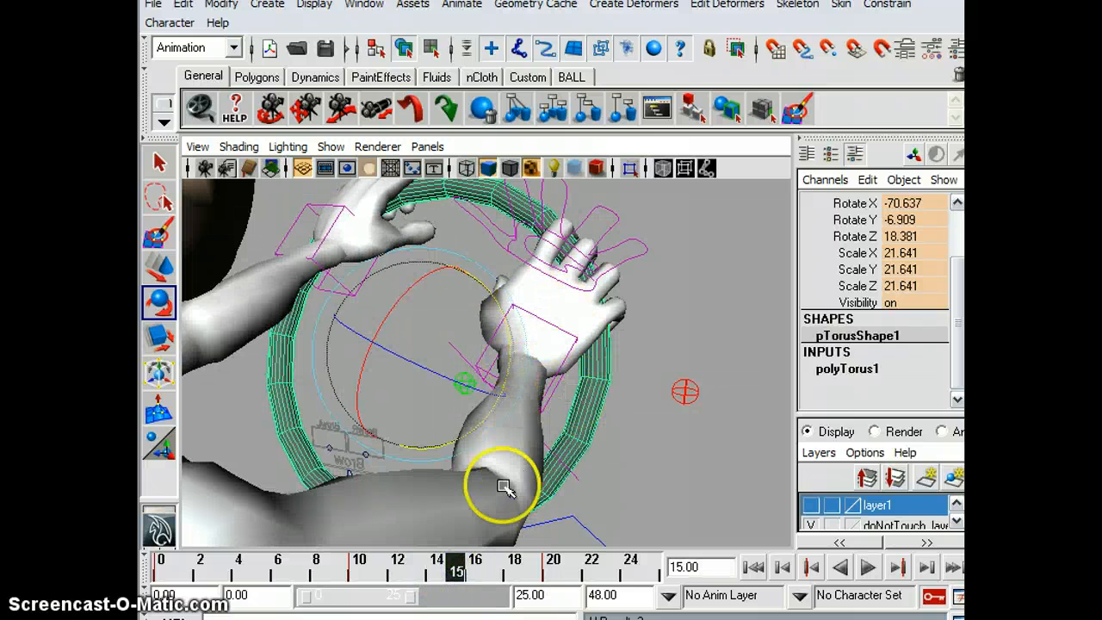
pyautogui.click(458, 573)
pyautogui.hotkey('alt', 'v')
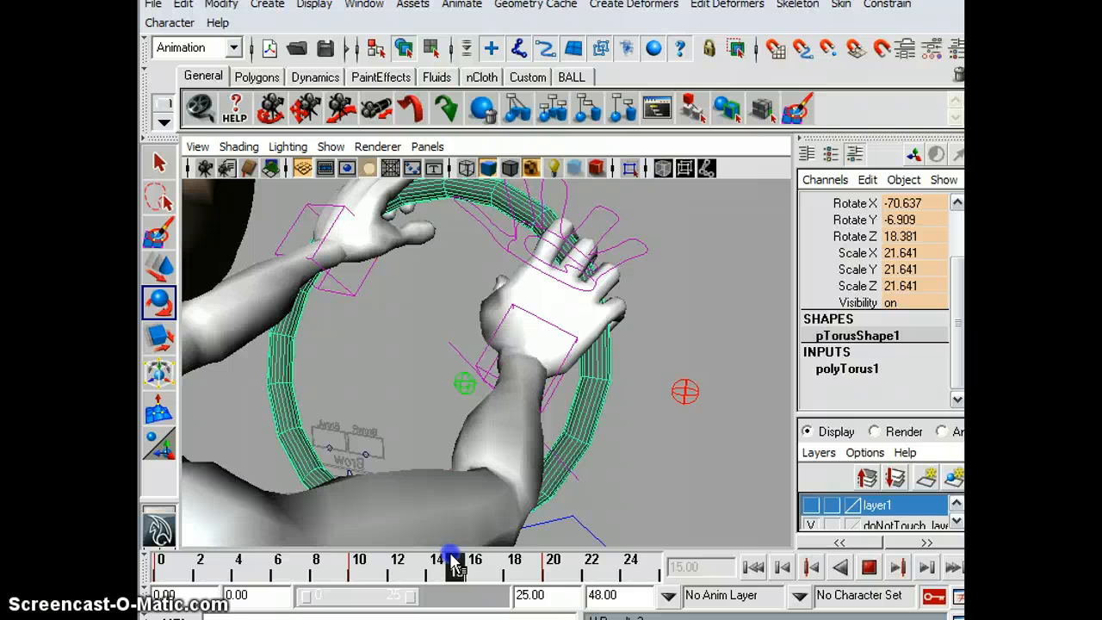
pyautogui.click(453, 562)
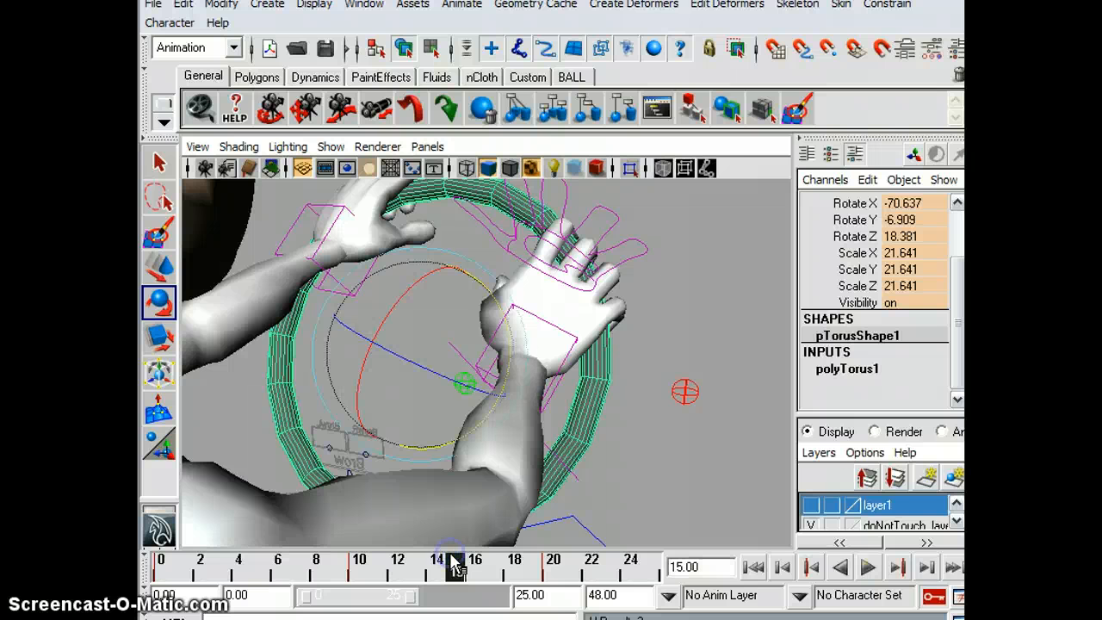